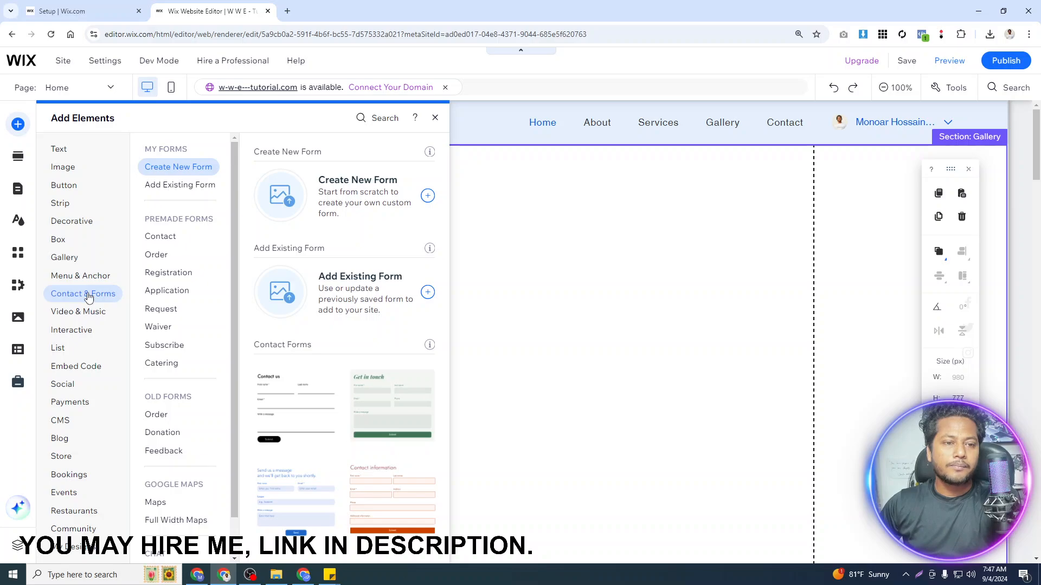
# Browse the premade and old form categories, from contact and registration to donation and feedback, plus the existing-form option
pyautogui.click(161, 238)
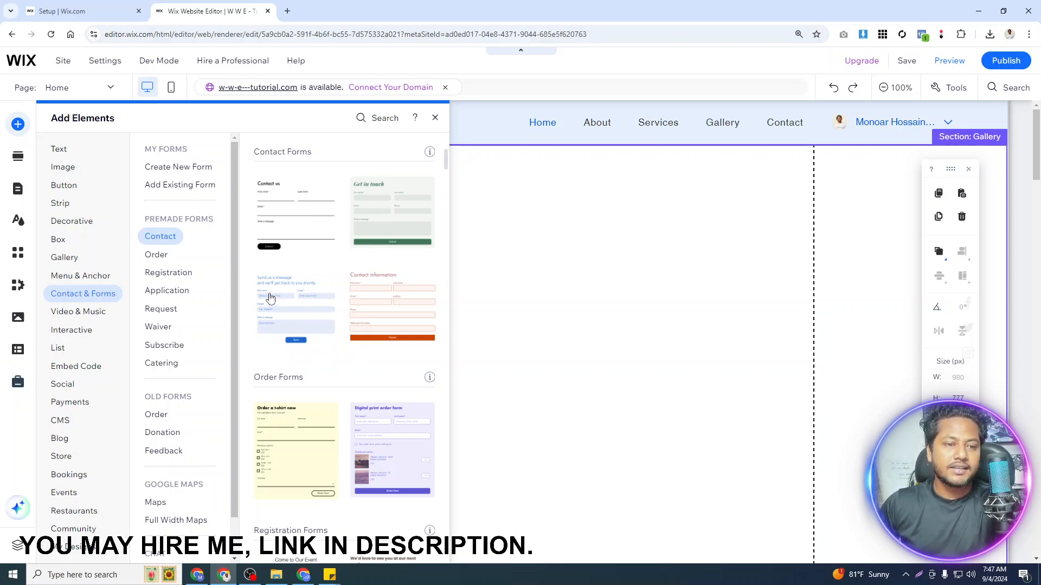
pyautogui.click(174, 273)
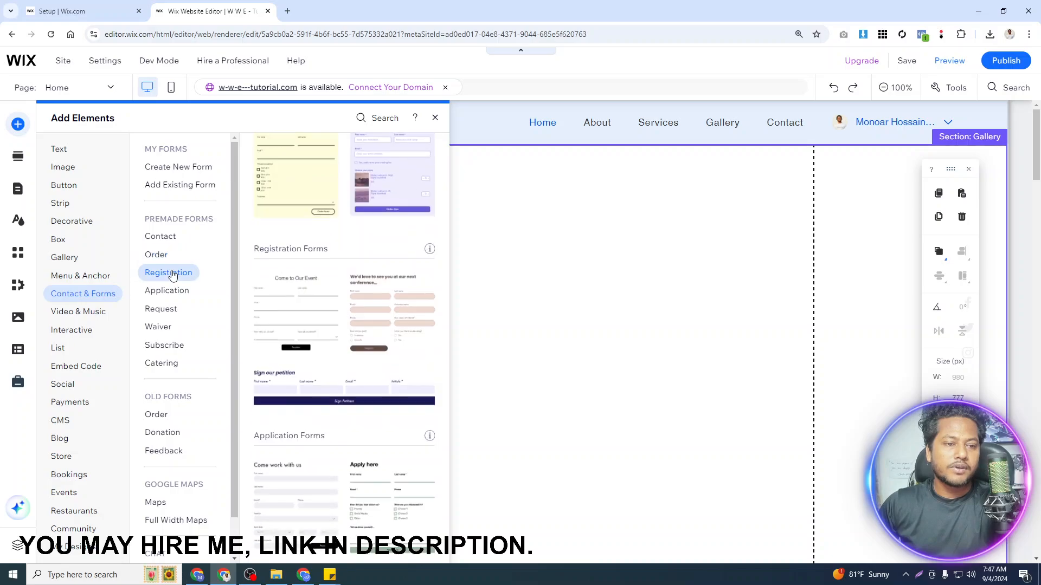
pyautogui.click(173, 292)
pyautogui.click(172, 311)
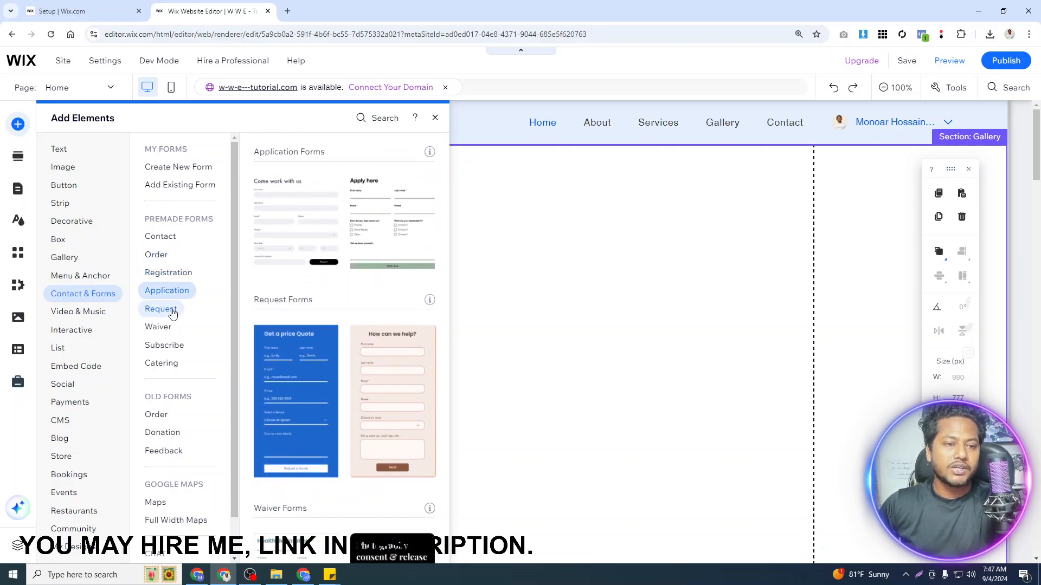
pyautogui.click(166, 327)
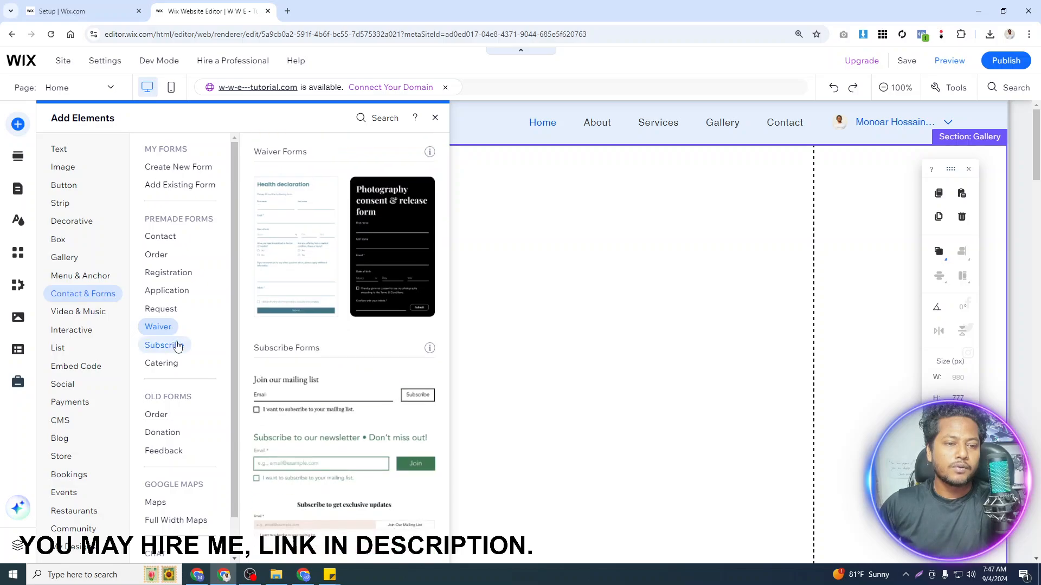
pyautogui.click(179, 349)
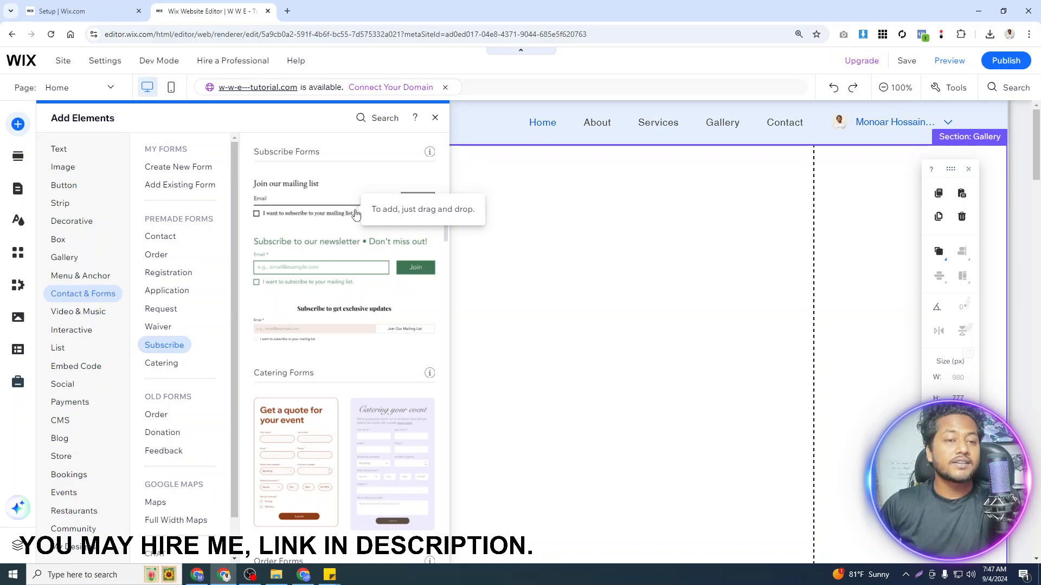
pyautogui.click(167, 364)
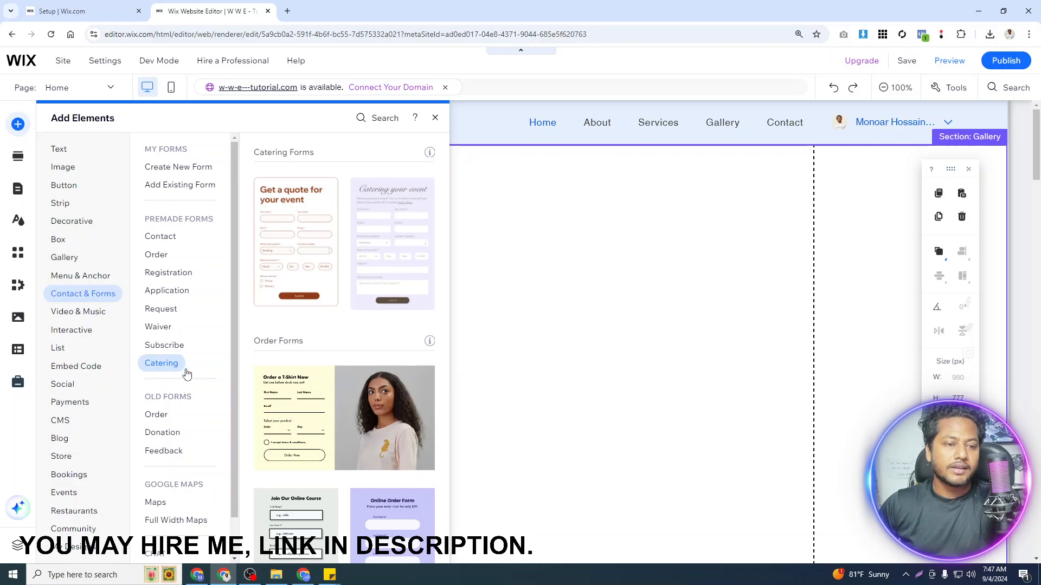
pyautogui.click(164, 421)
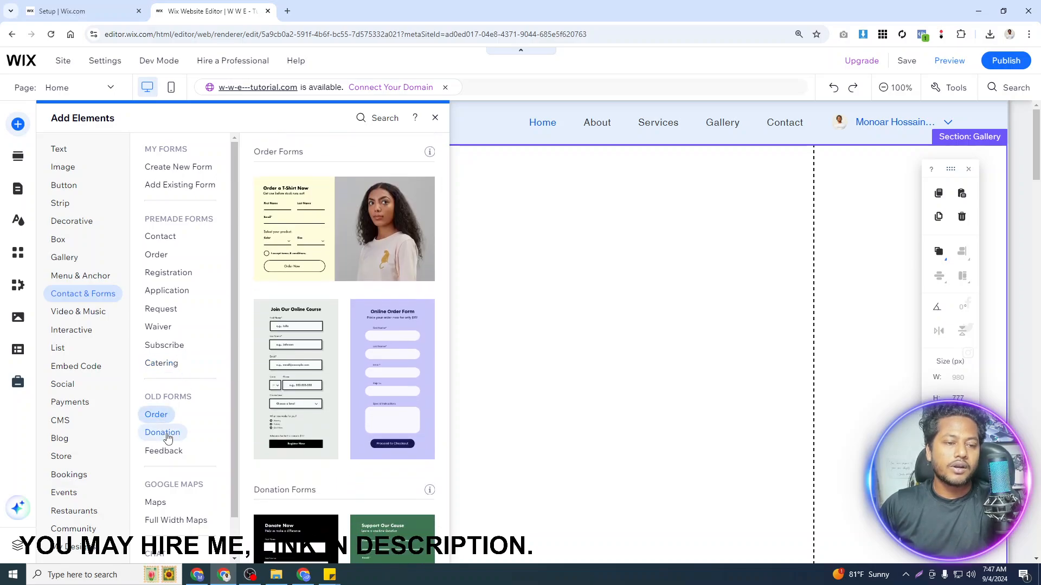
pyautogui.click(166, 432)
pyautogui.click(172, 448)
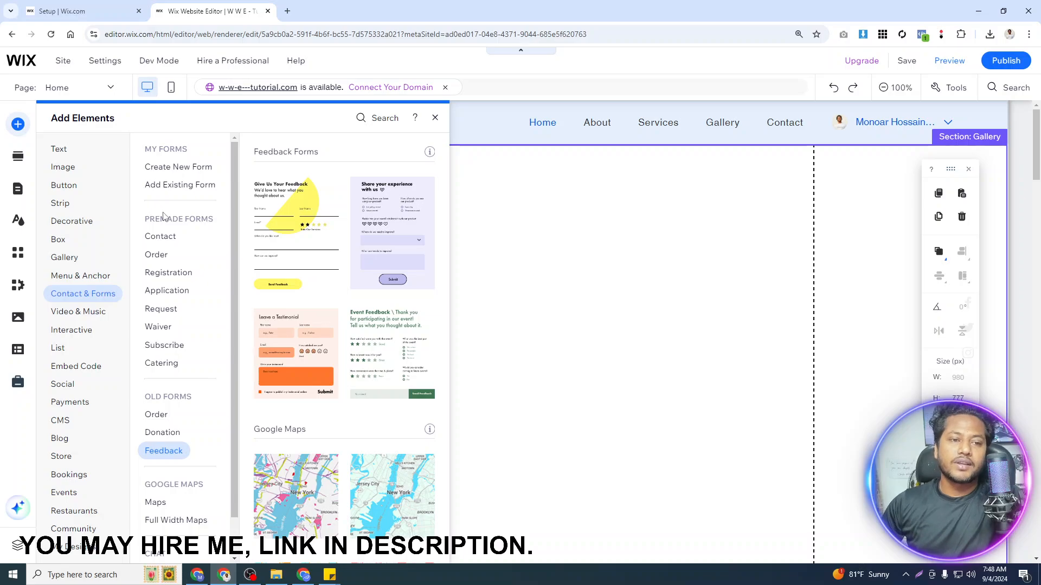
pyautogui.click(168, 191)
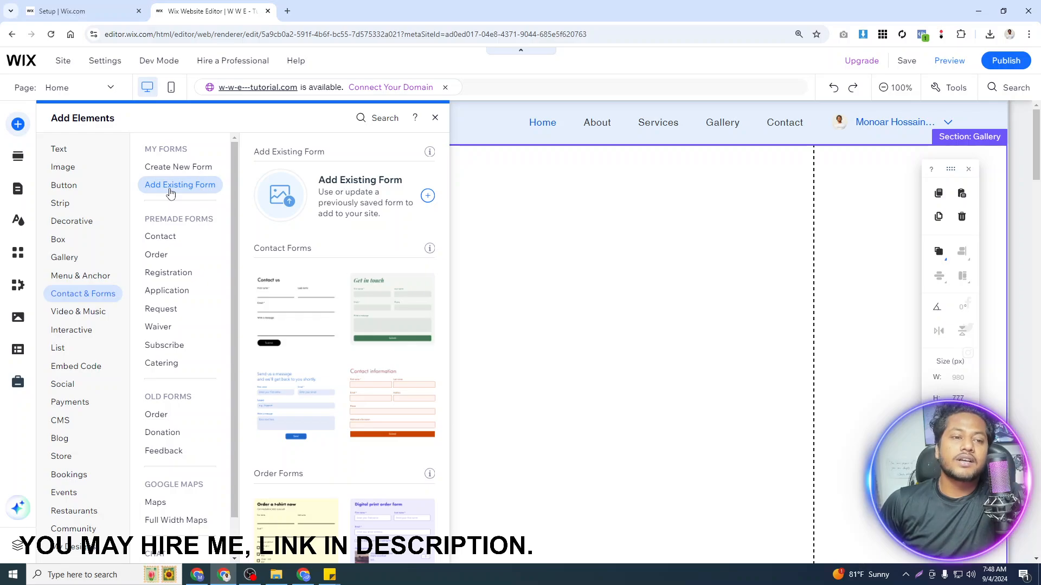
# Create a new form from scratch and add First name, Last name, Email and Phone fields in that order
pyautogui.click(176, 169)
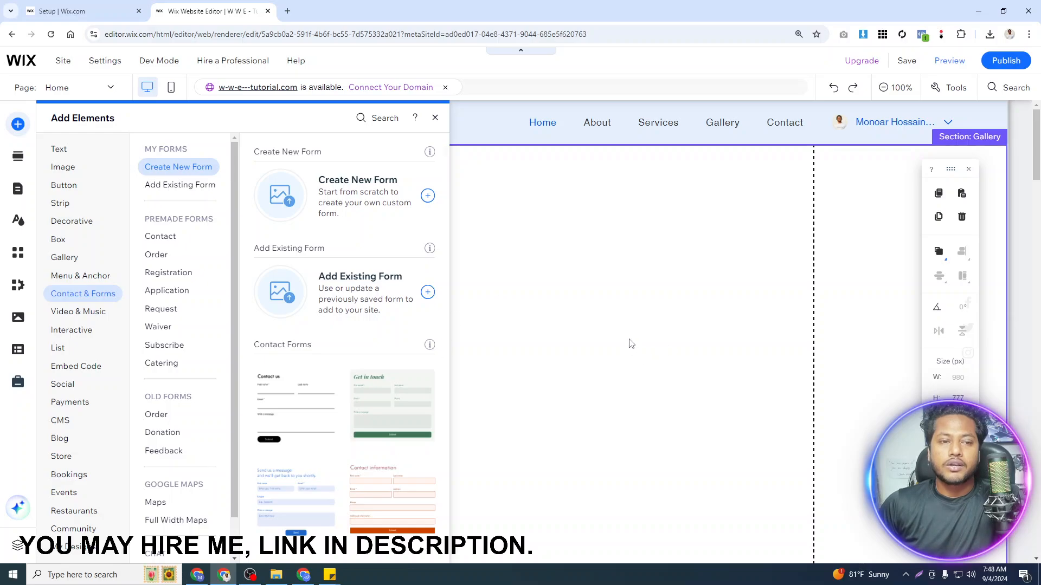
pyautogui.click(426, 196)
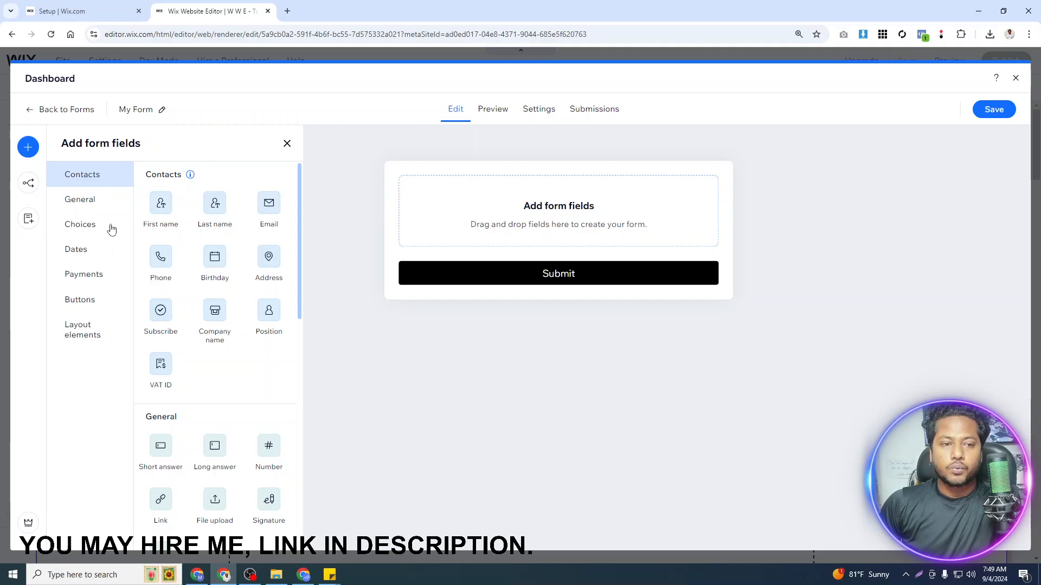
pyautogui.moveTo(173, 218); pyautogui.dragTo(489, 208)
pyautogui.moveTo(212, 213); pyautogui.dragTo(454, 225)
pyautogui.moveTo(276, 216); pyautogui.dragTo(469, 297)
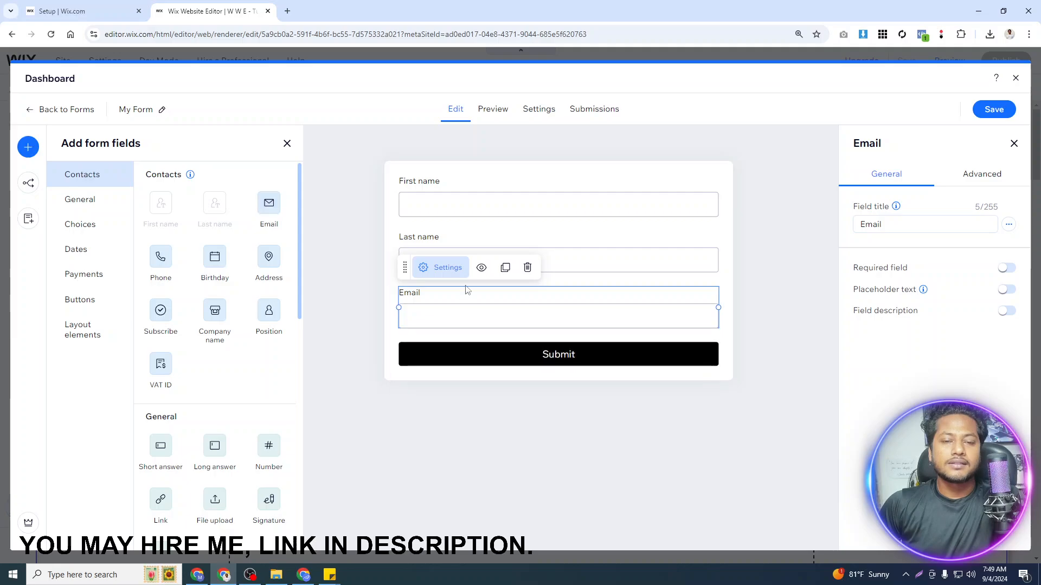
pyautogui.moveTo(161, 276); pyautogui.dragTo(488, 353)
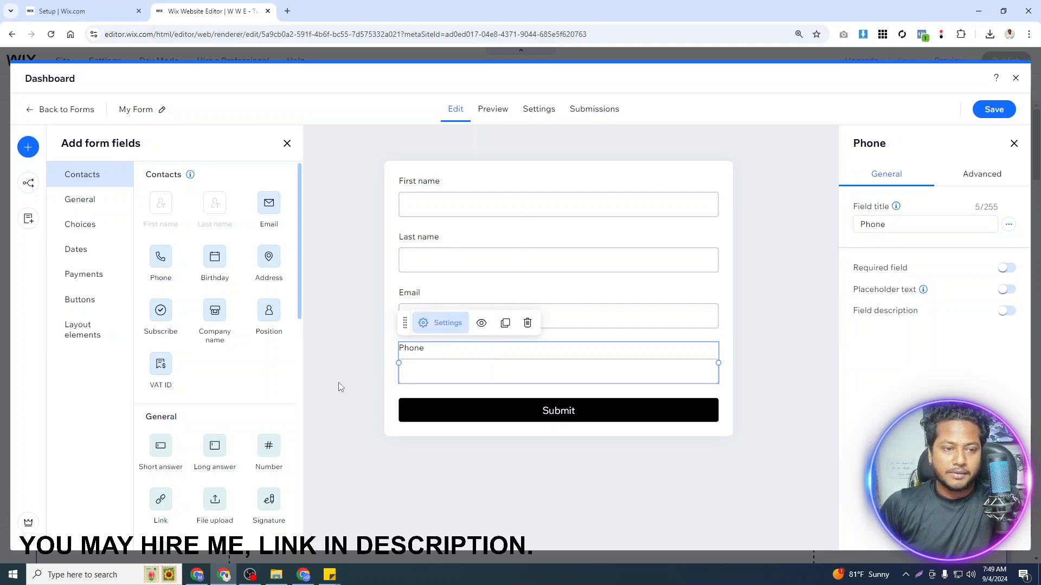
# Add a Long answer field below Phone and a File upload field between Phone and Long answer
pyautogui.scroll(-1, 240, 374)
pyautogui.moveTo(214, 395); pyautogui.dragTo(494, 400)
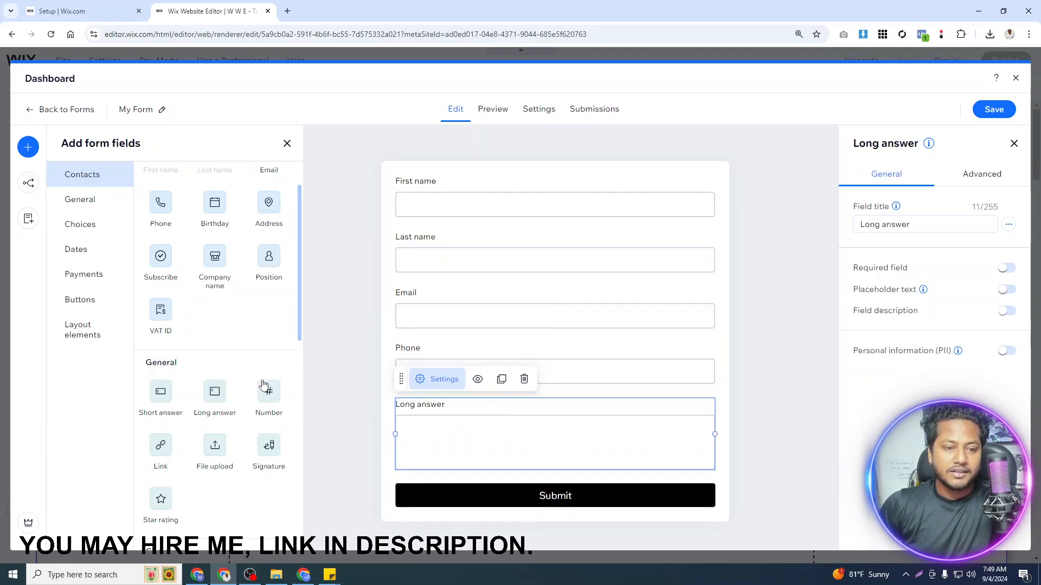
pyautogui.scroll(-1, 249, 389)
pyautogui.scroll(-2, 249, 389)
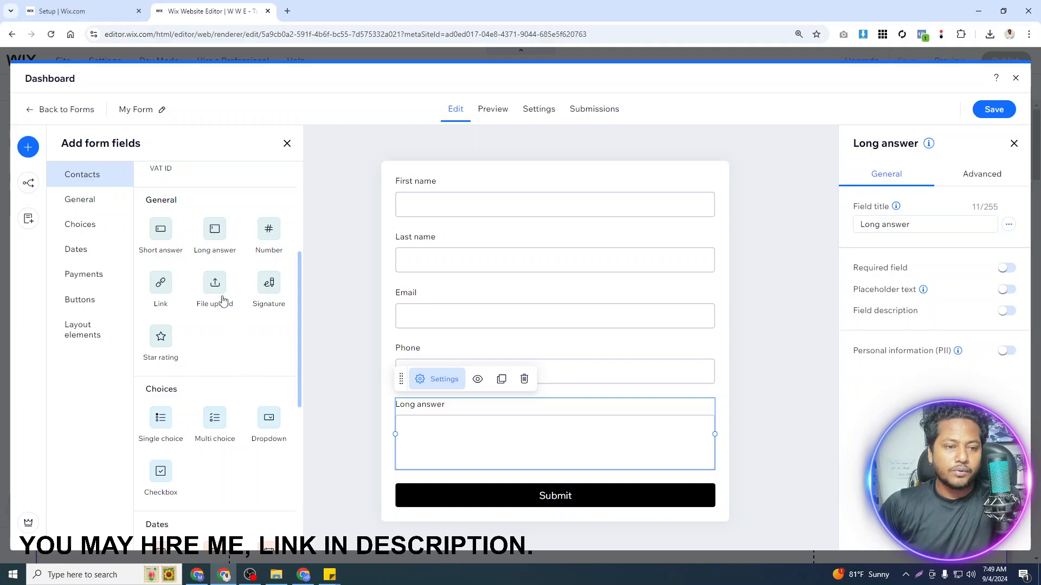
pyautogui.moveTo(221, 298); pyautogui.dragTo(466, 412)
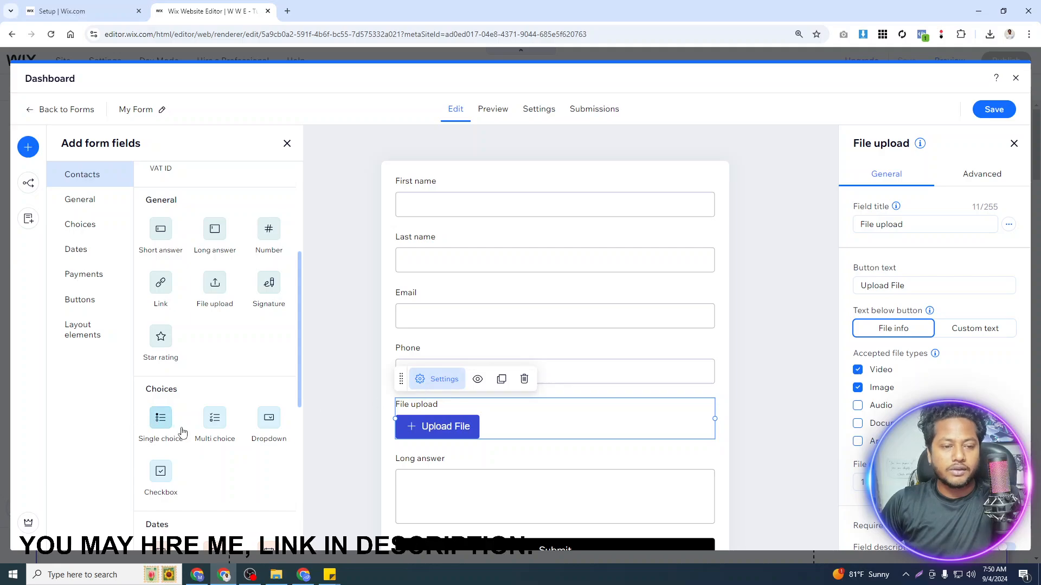
# Add a Multi choice field below File upload, followed by a Dropdown field above Long answer
pyautogui.scroll(-2, 184, 431)
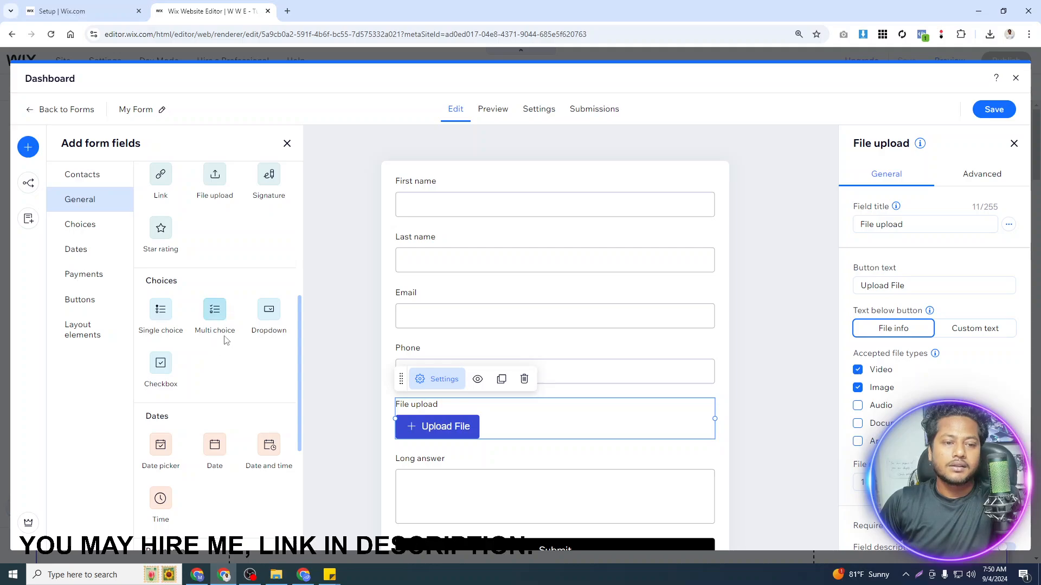
pyautogui.moveTo(215, 317); pyautogui.dragTo(457, 478)
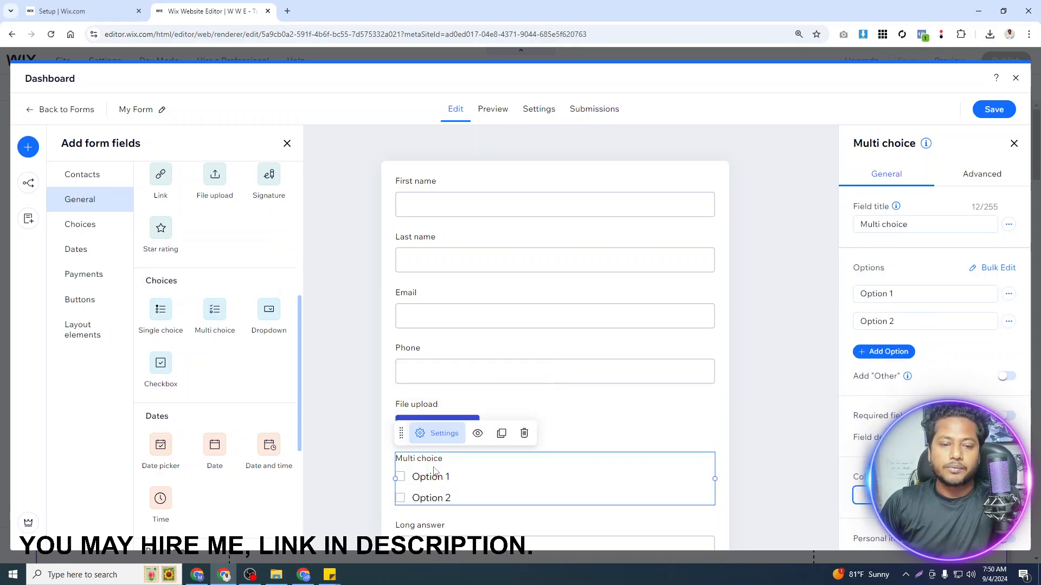
pyautogui.scroll(-2, 483, 473)
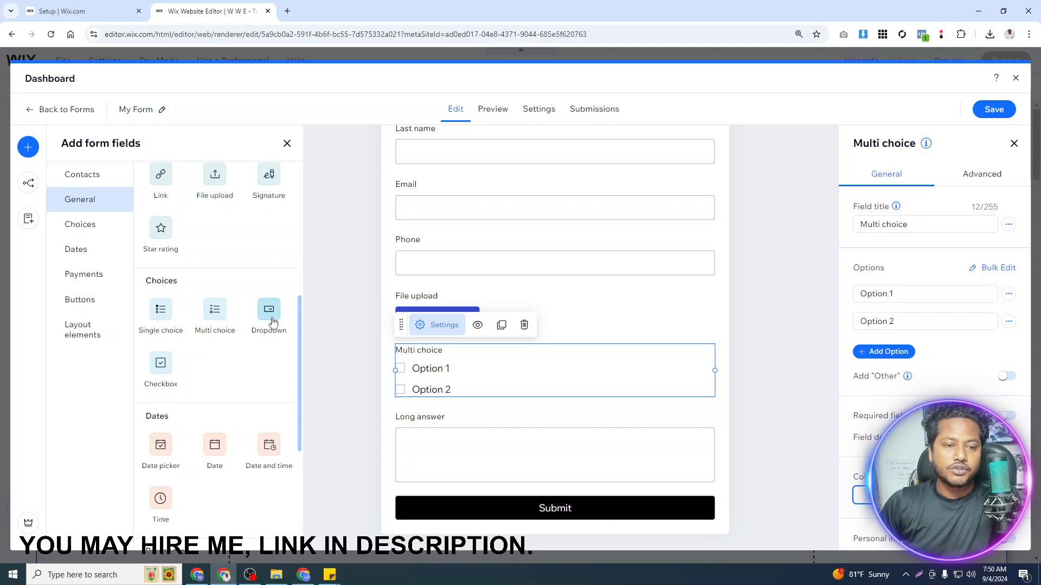
pyautogui.moveTo(269, 318); pyautogui.dragTo(441, 420)
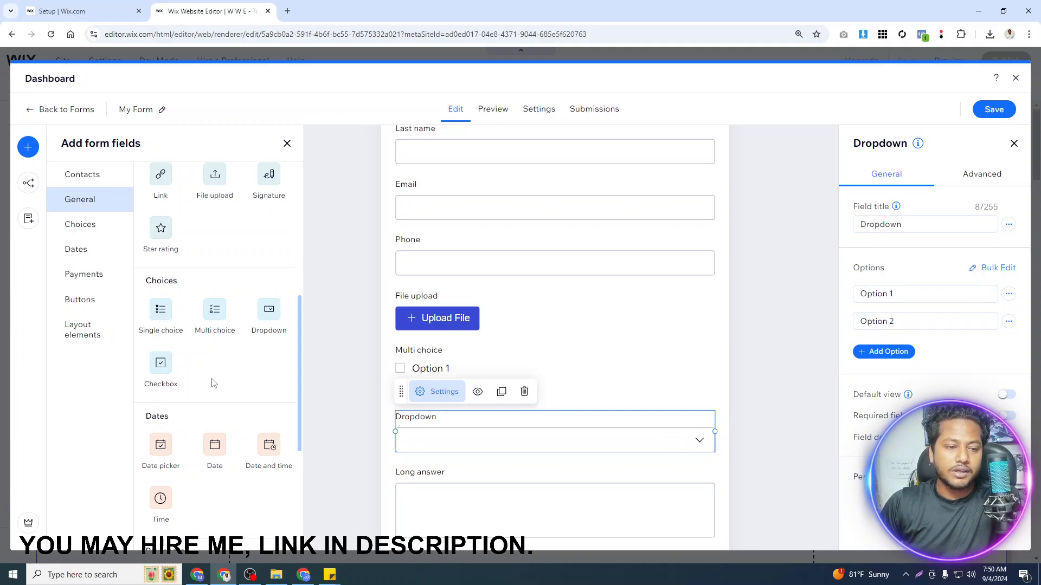
# Add a Signature field between Long answer and the Submit button, and check its advanced and general settings
pyautogui.scroll(-2, 217, 377)
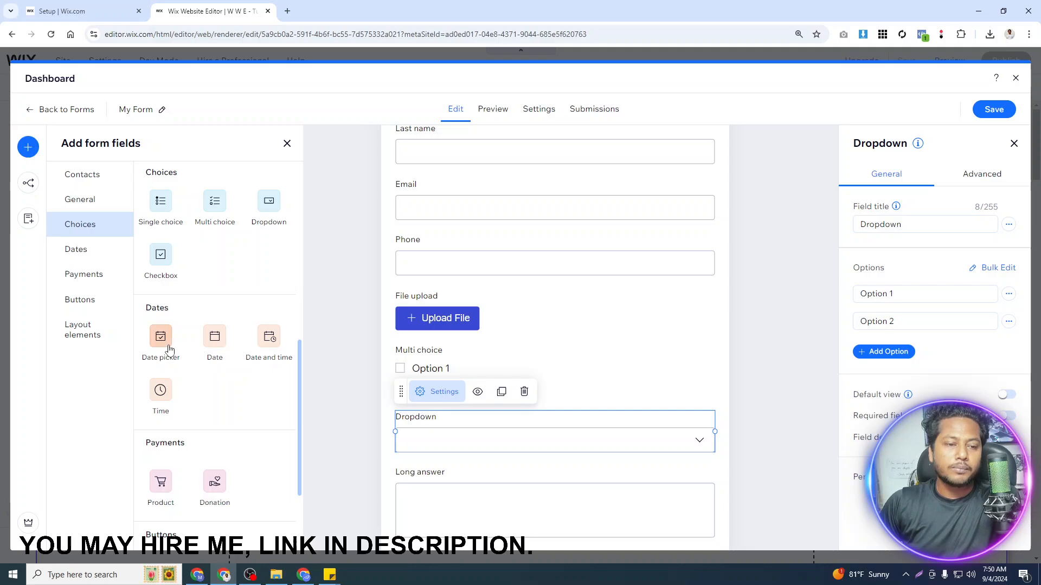
pyautogui.scroll(-1, 187, 400)
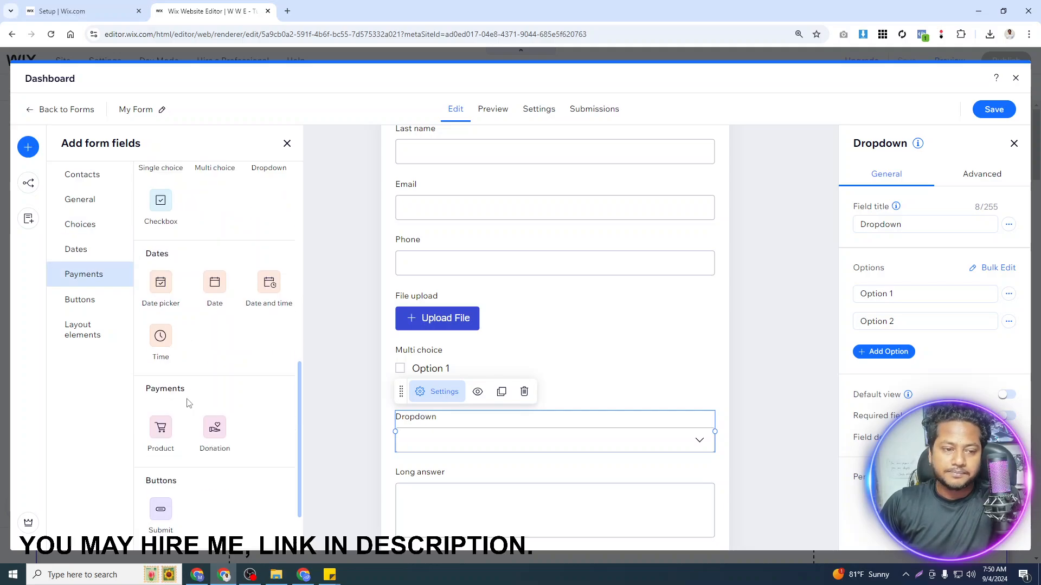
pyautogui.scroll(-3, 184, 380)
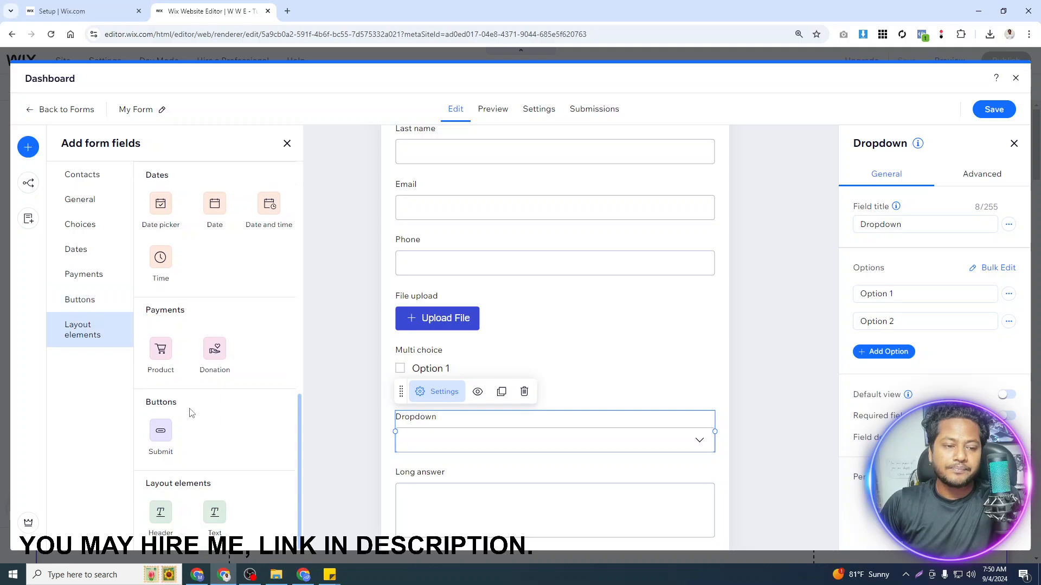
pyautogui.scroll(7, 191, 402)
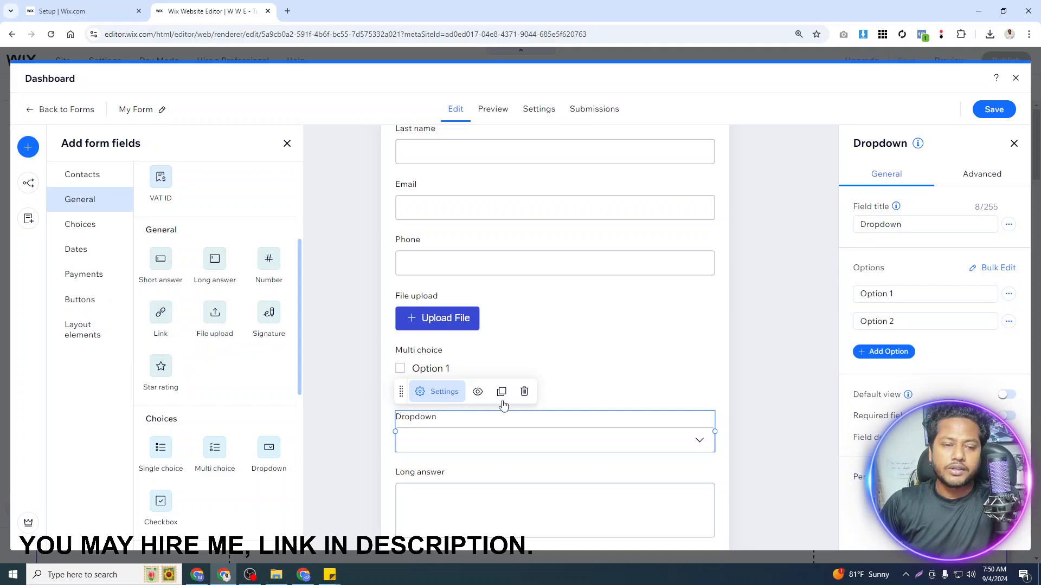
pyautogui.scroll(-2, 523, 410)
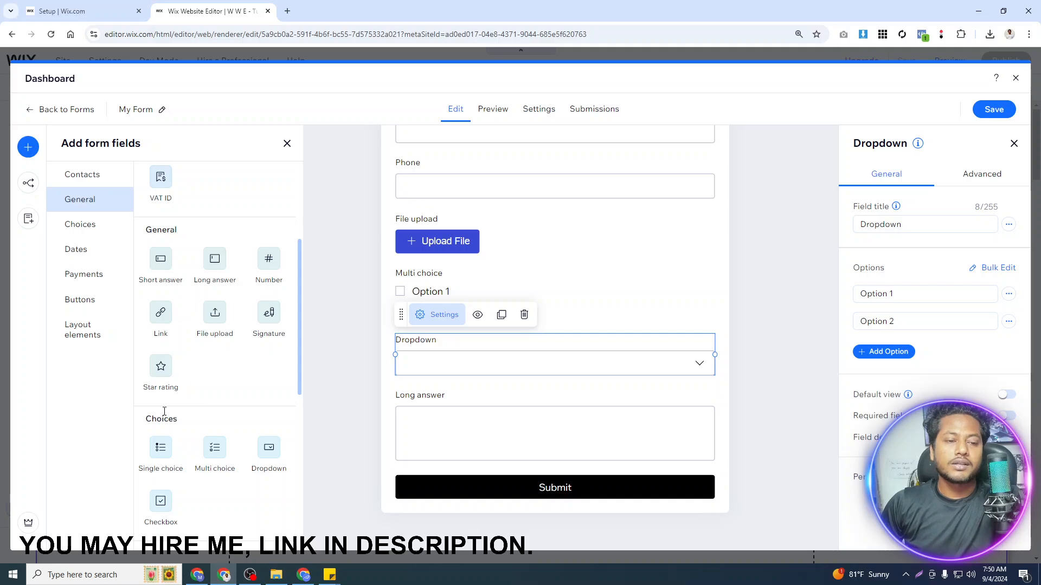
pyautogui.moveTo(269, 315)
pyautogui.mouseDown()
pyautogui.moveTo(449, 391)
pyautogui.moveTo(459, 500)
pyautogui.moveTo(482, 442)
pyautogui.mouseUp()
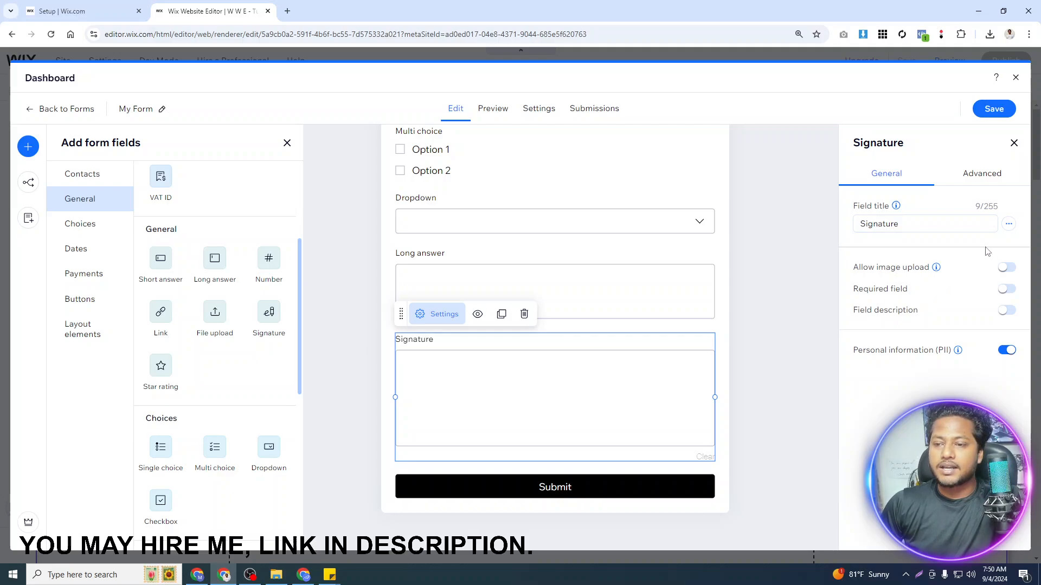
pyautogui.click(989, 176)
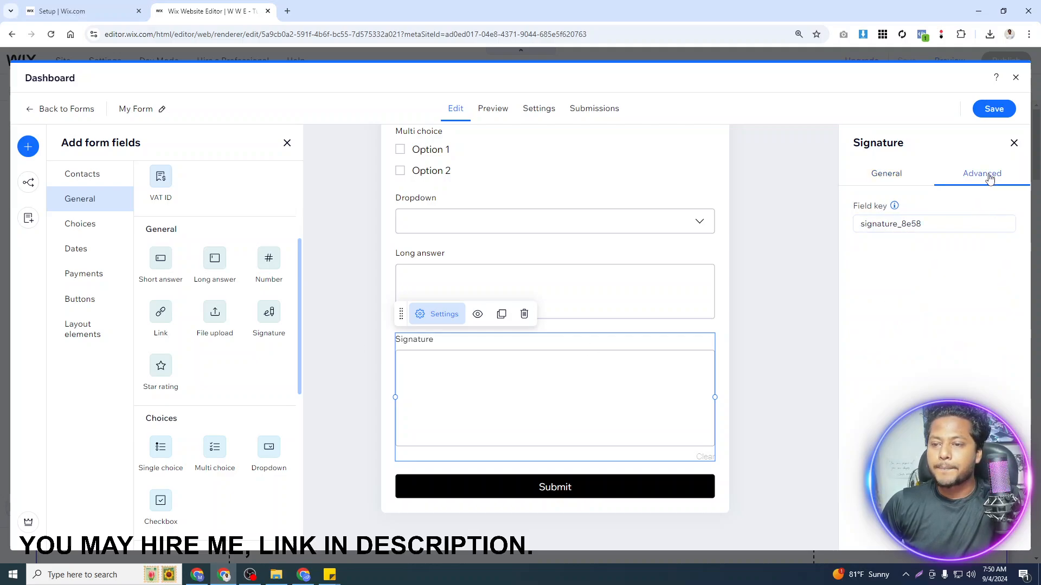
pyautogui.click(887, 173)
# Make the First name field required
pyautogui.scroll(6, 487, 233)
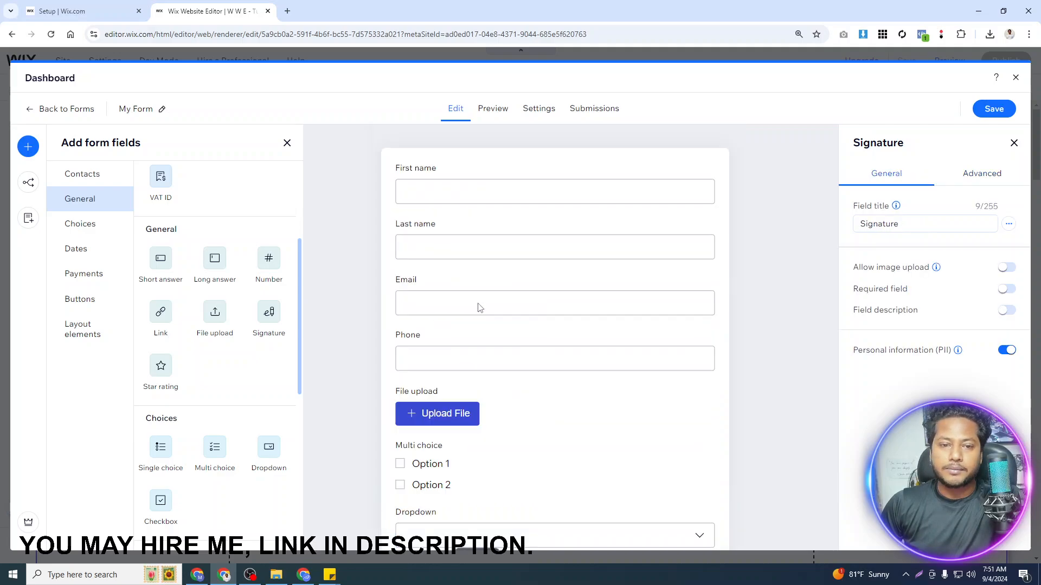
pyautogui.click(493, 201)
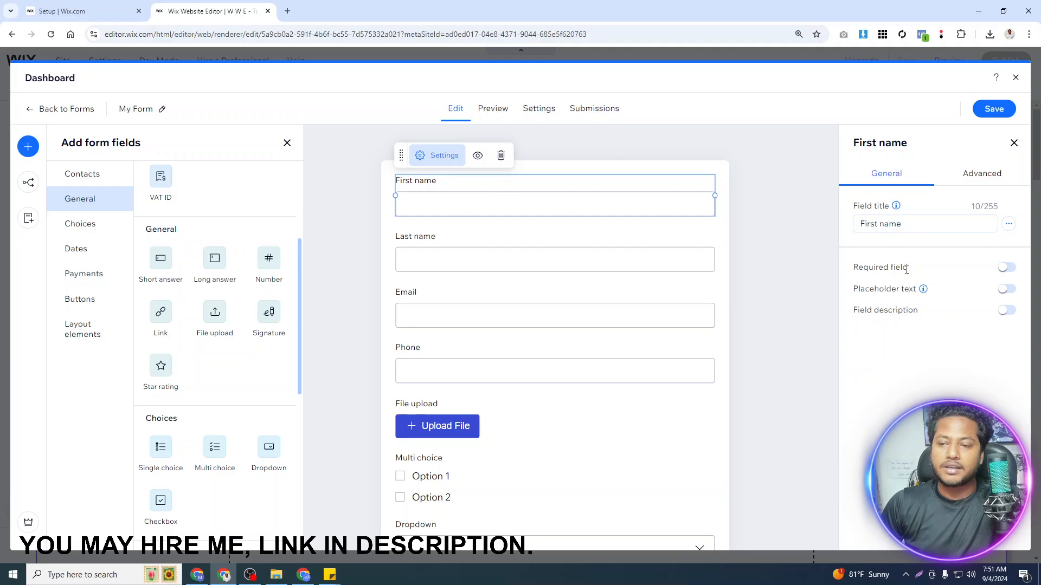
pyautogui.click(1005, 269)
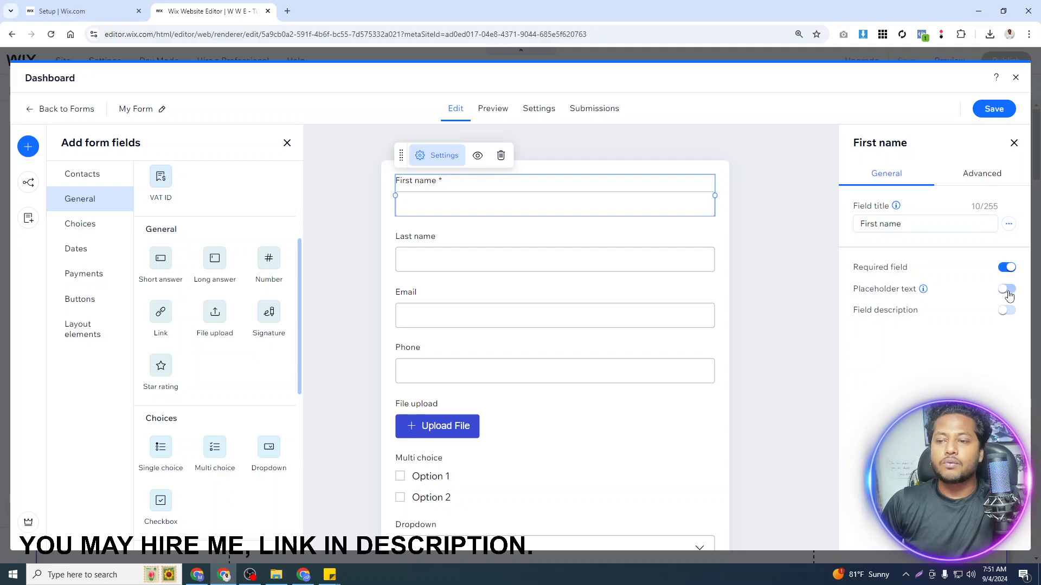
# Enable placeholder text for the First name field and set it to "Example:" followed by a sample first name
pyautogui.click(1006, 290)
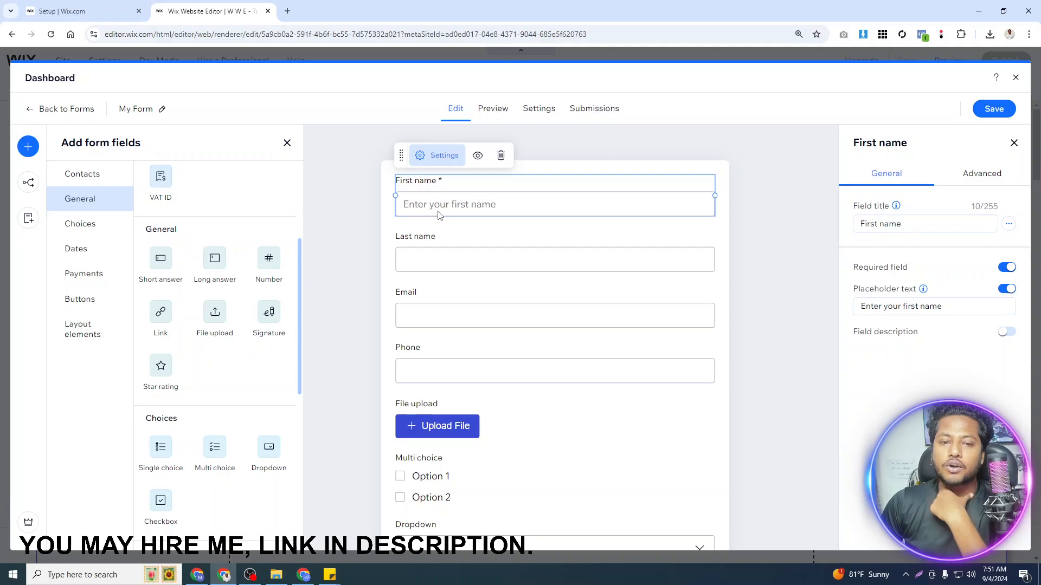
pyautogui.moveTo(860, 306); pyautogui.dragTo(939, 310)
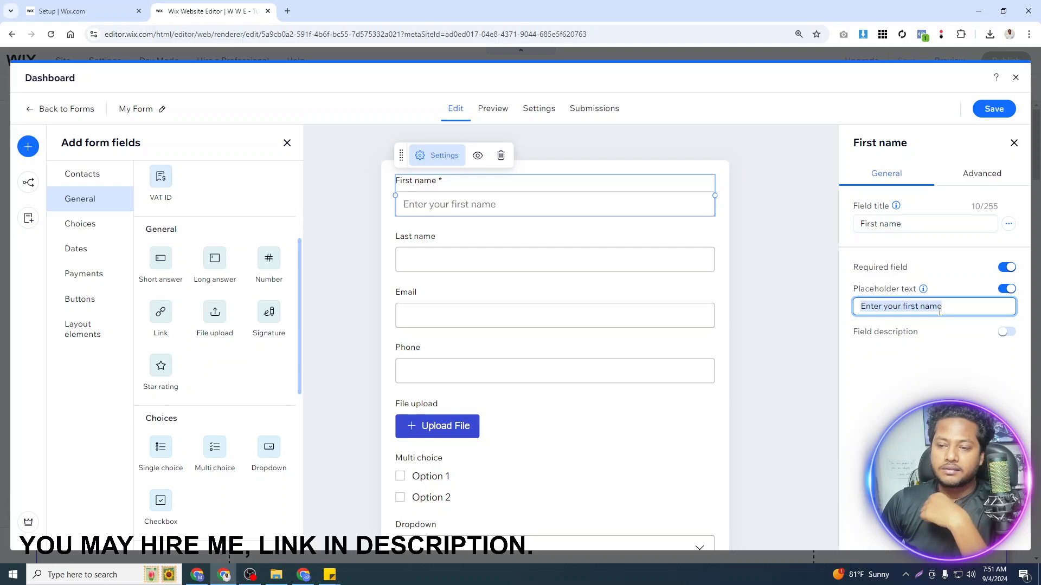
pyautogui.write('E')
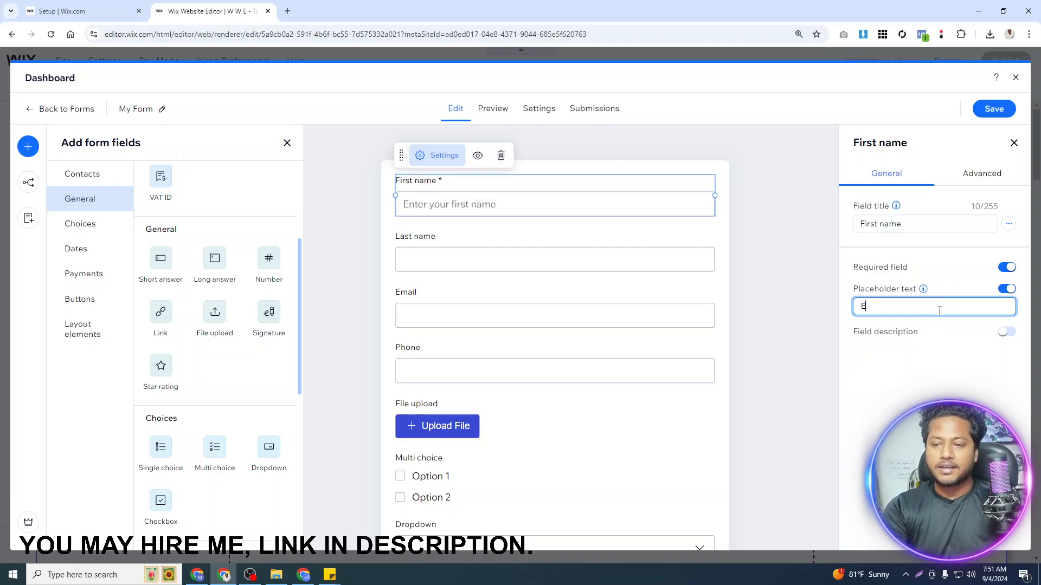
pyautogui.write('xample:')
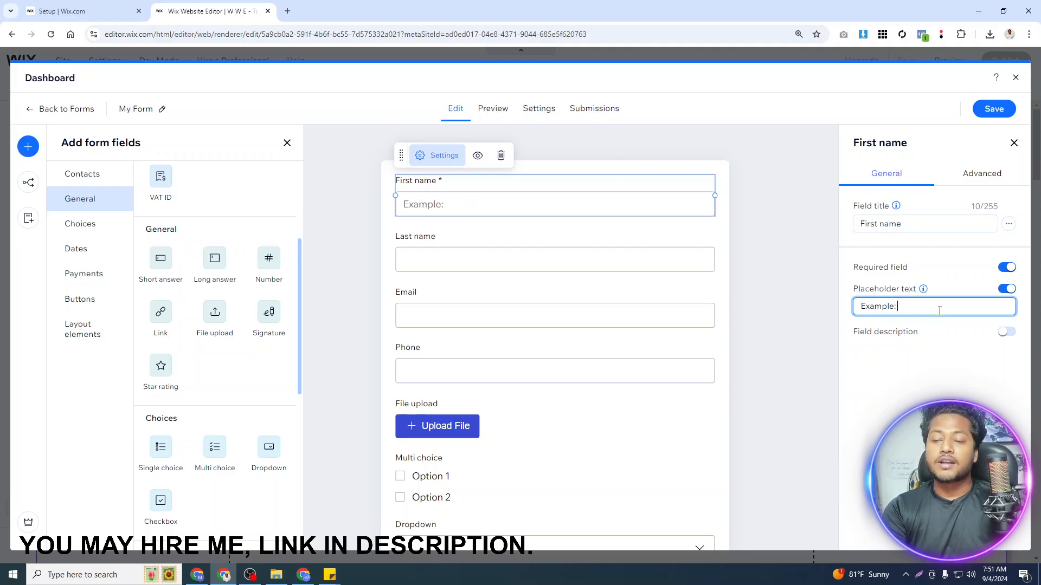
pyautogui.write(' Md Monoar')
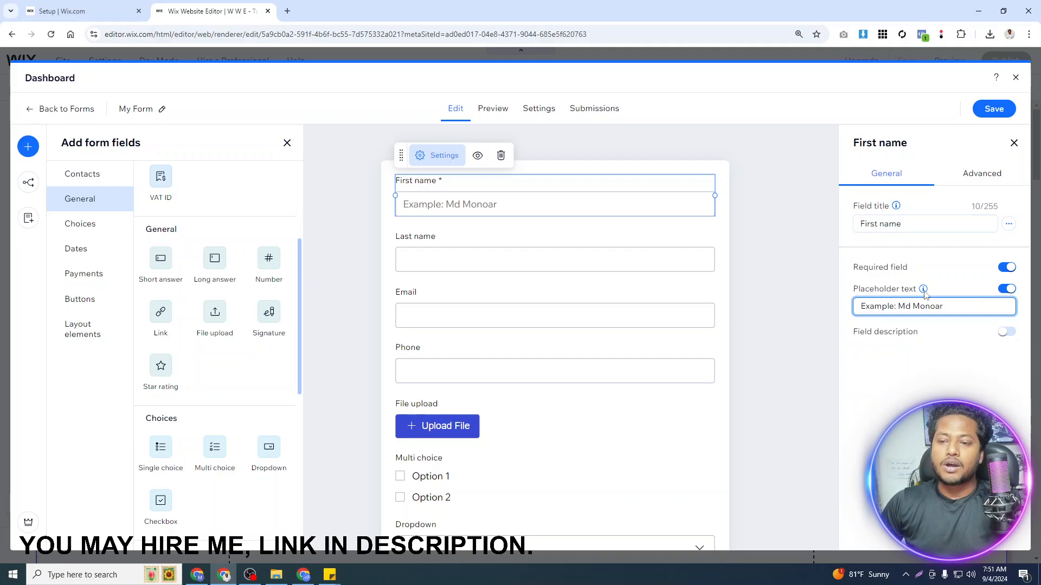
# Turn off the placeholder text for the First name field
pyautogui.moveTo(921, 292)
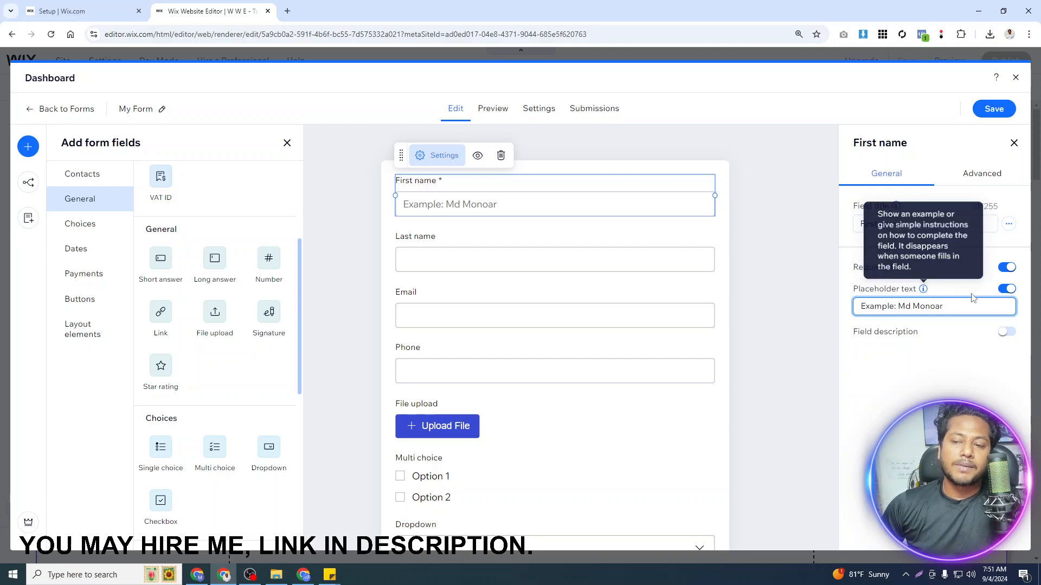
pyautogui.click(1006, 289)
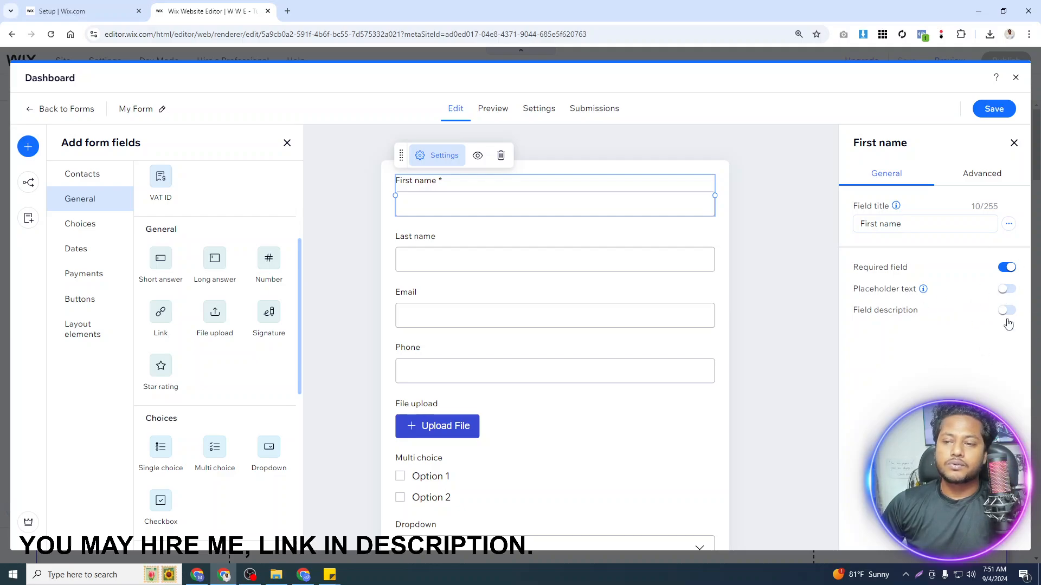
# Make the Last name, Email and Phone fields required
pyautogui.click(497, 261)
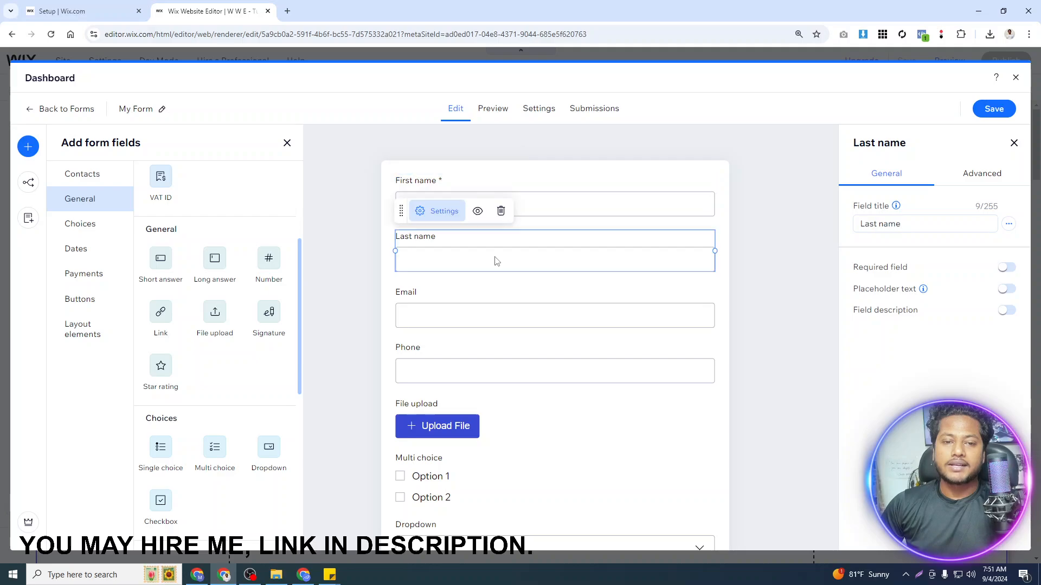
pyautogui.click(1004, 268)
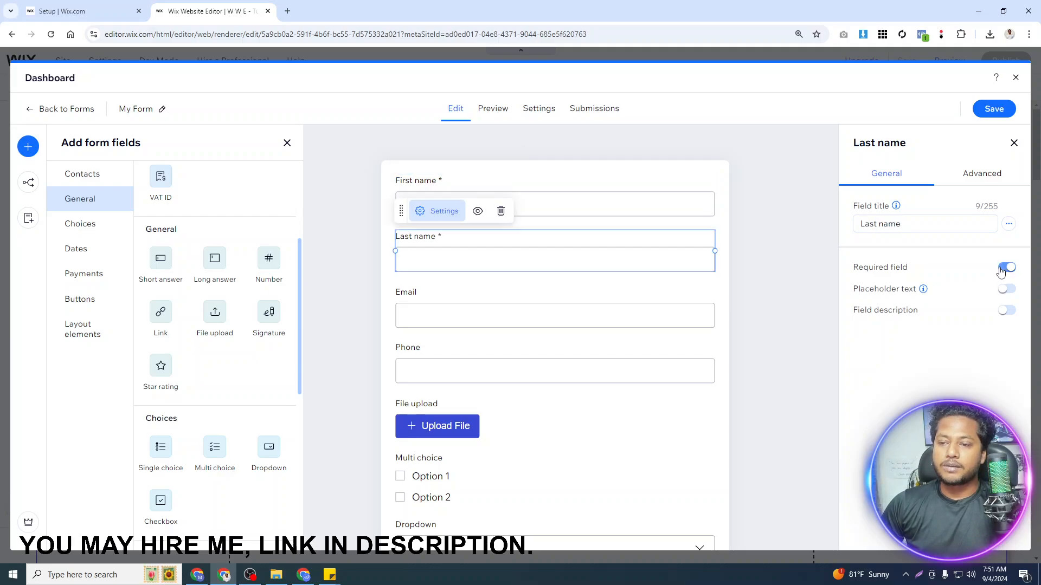
pyautogui.click(439, 307)
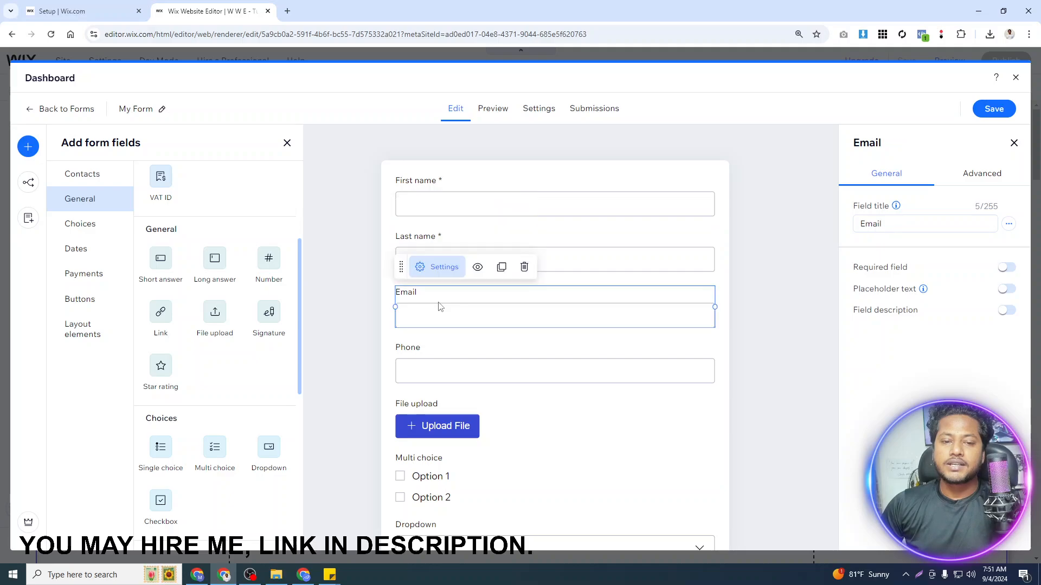
pyautogui.click(1004, 271)
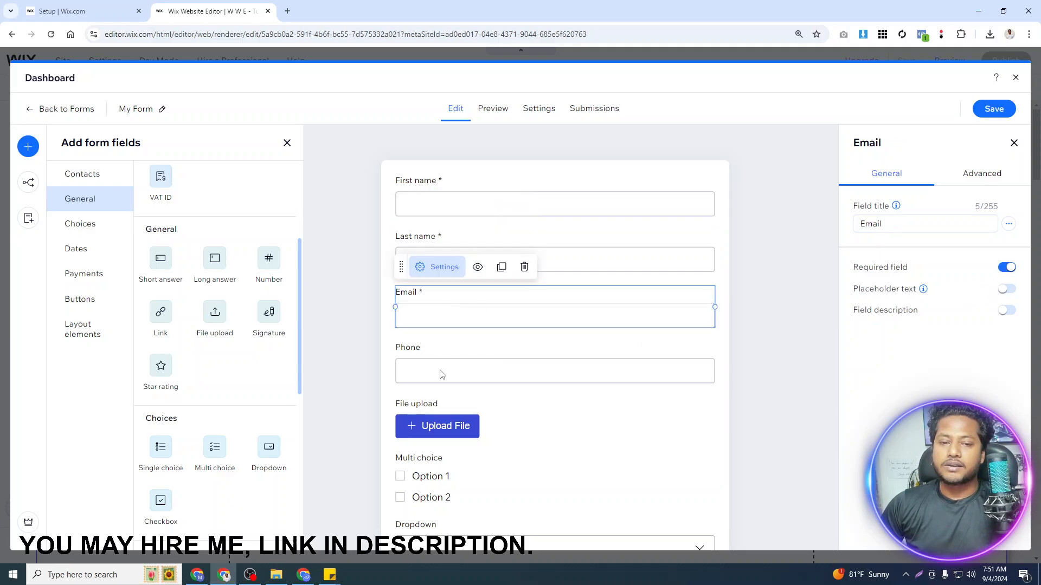
pyautogui.click(441, 374)
pyautogui.click(1005, 268)
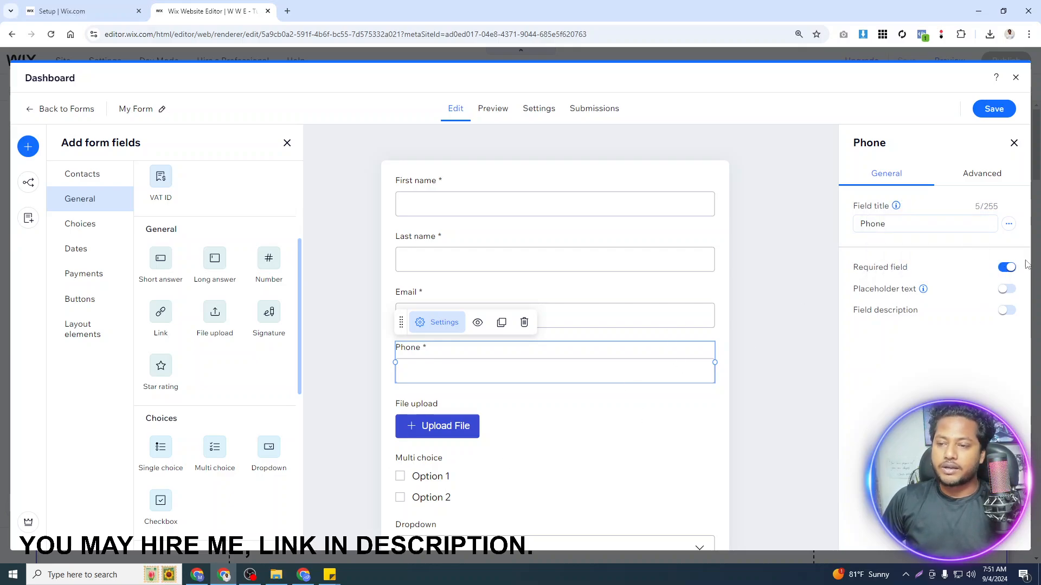
pyautogui.click(1007, 269)
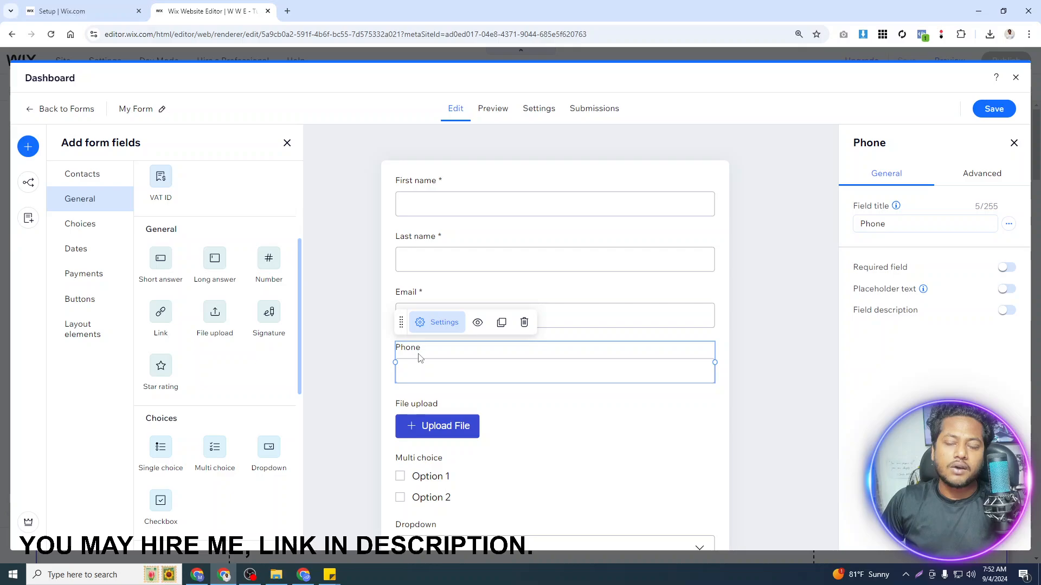
pyautogui.click(722, 441)
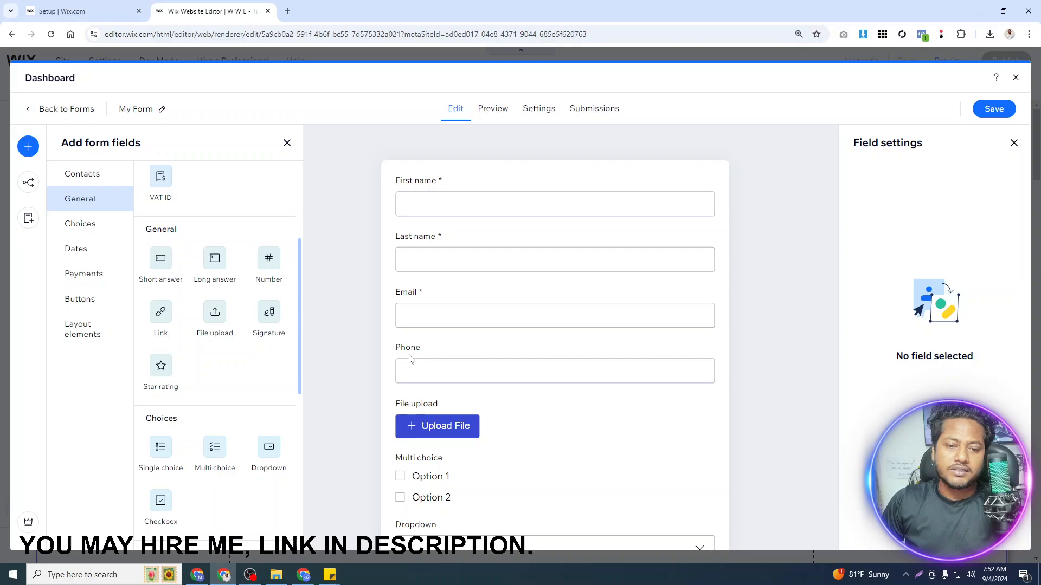
pyautogui.click(423, 363)
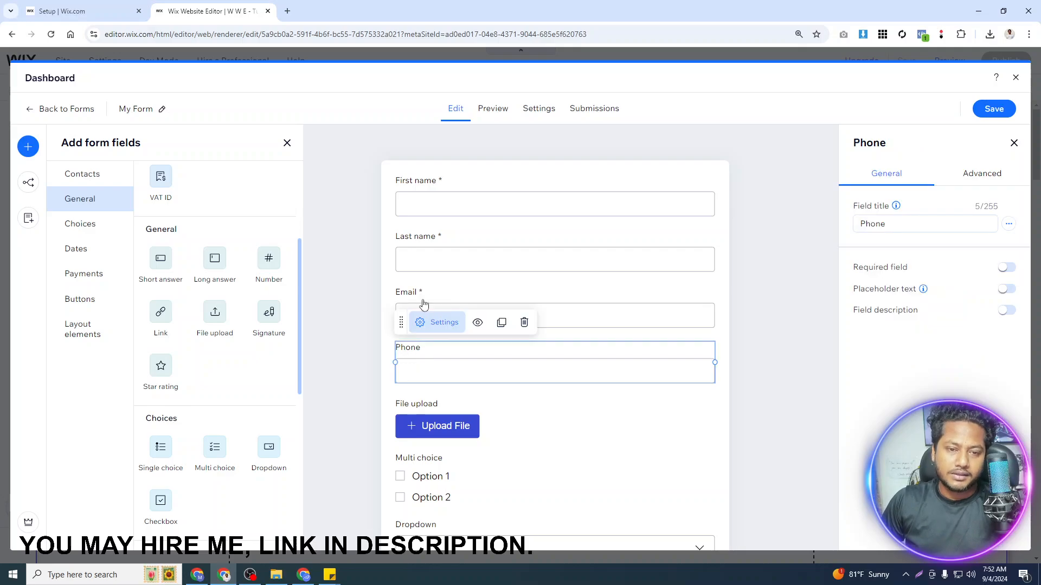
pyautogui.click(1007, 269)
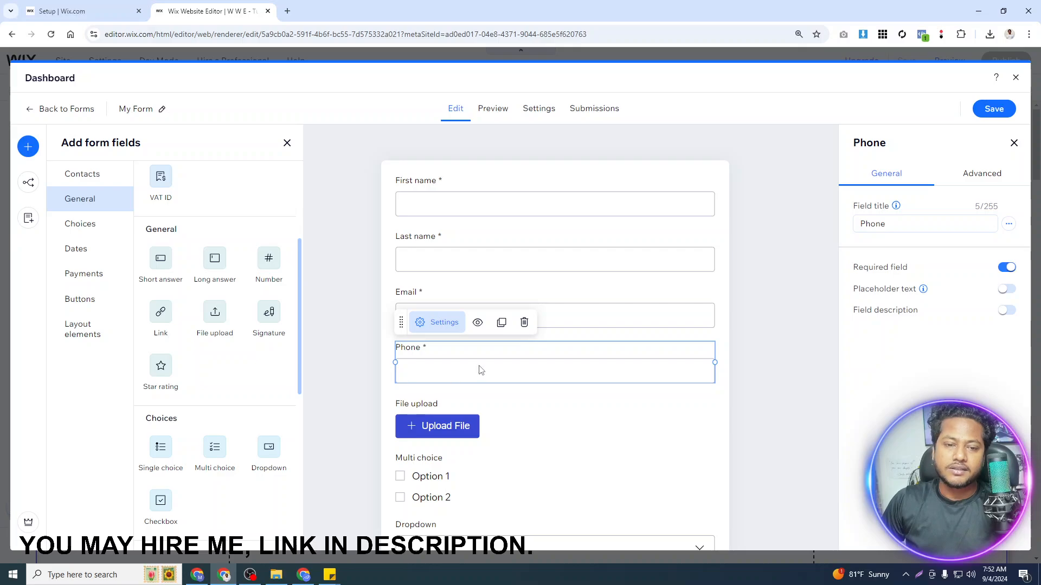
# Limit the File upload field's accepted file types to Image and Document
pyautogui.click(573, 429)
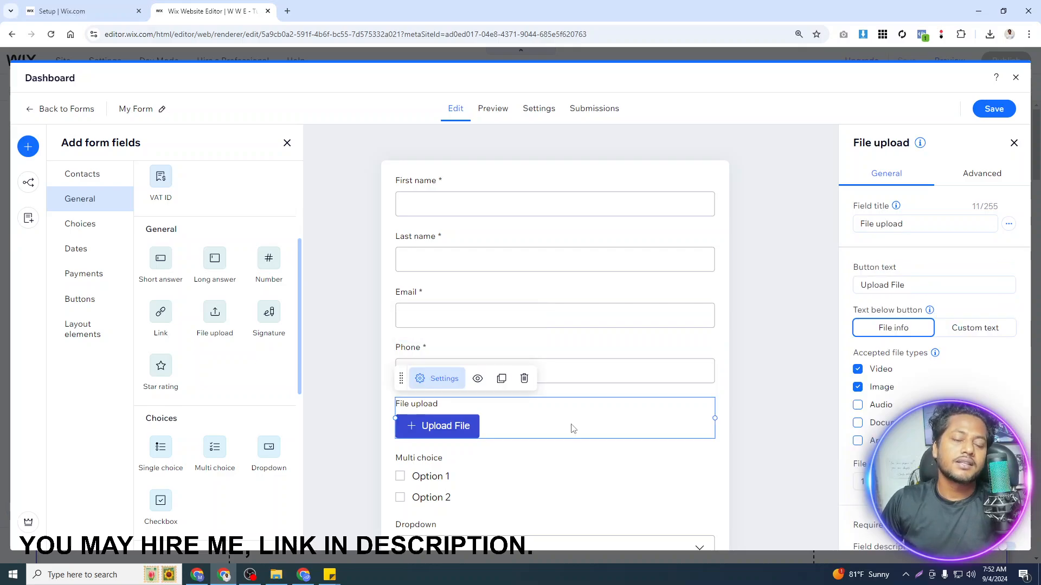
pyautogui.click(631, 353)
pyautogui.scroll(-5, 601, 429)
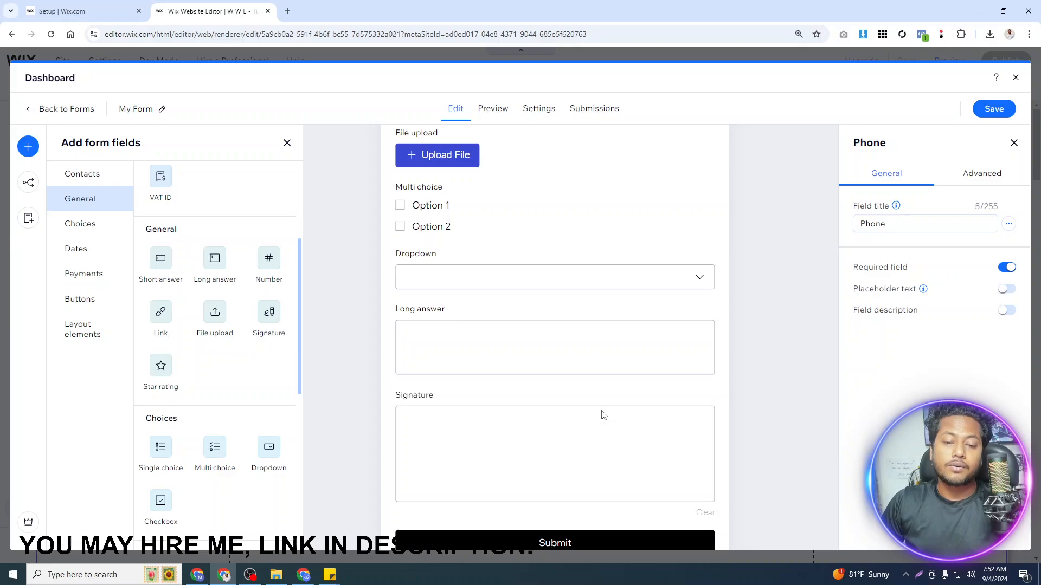
pyautogui.scroll(2, 601, 415)
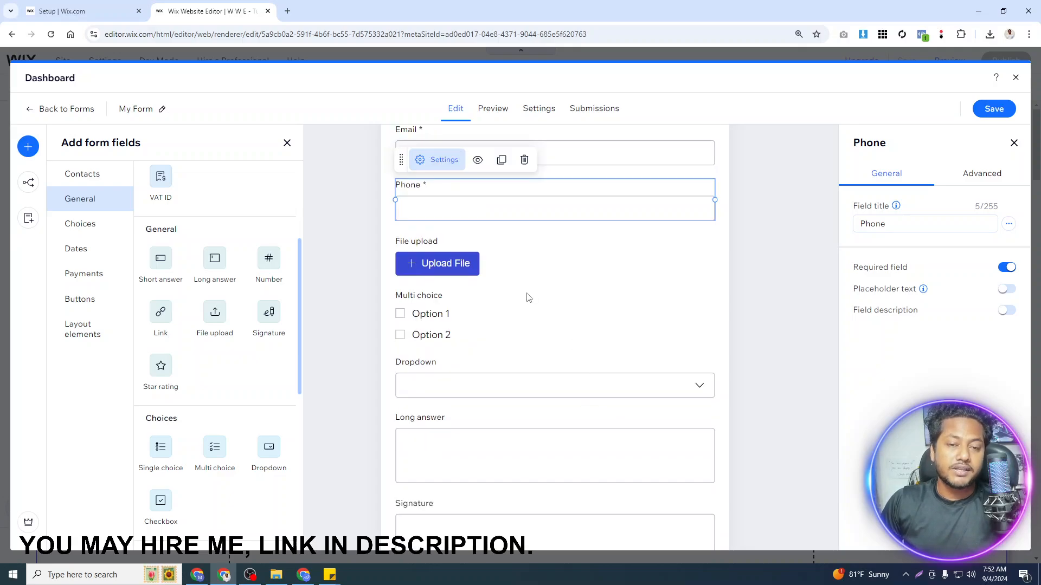
pyautogui.click(519, 262)
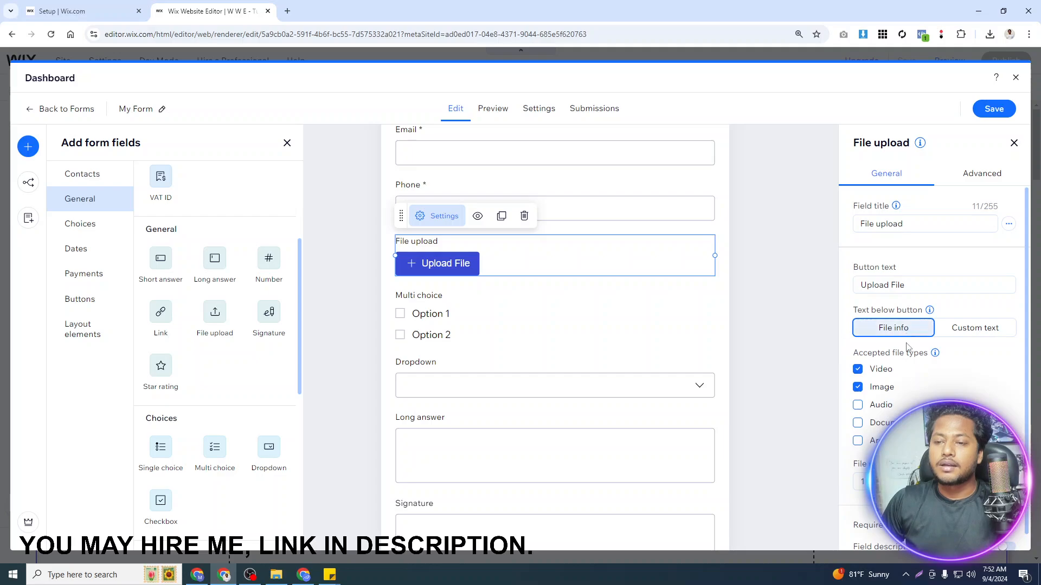
pyautogui.scroll(-1, 902, 355)
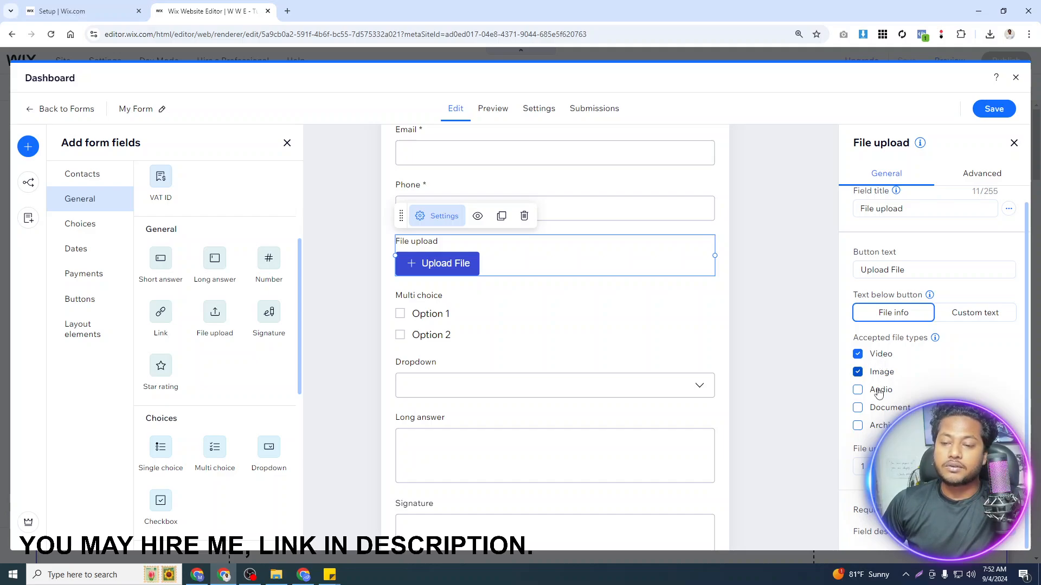
pyautogui.click(858, 390)
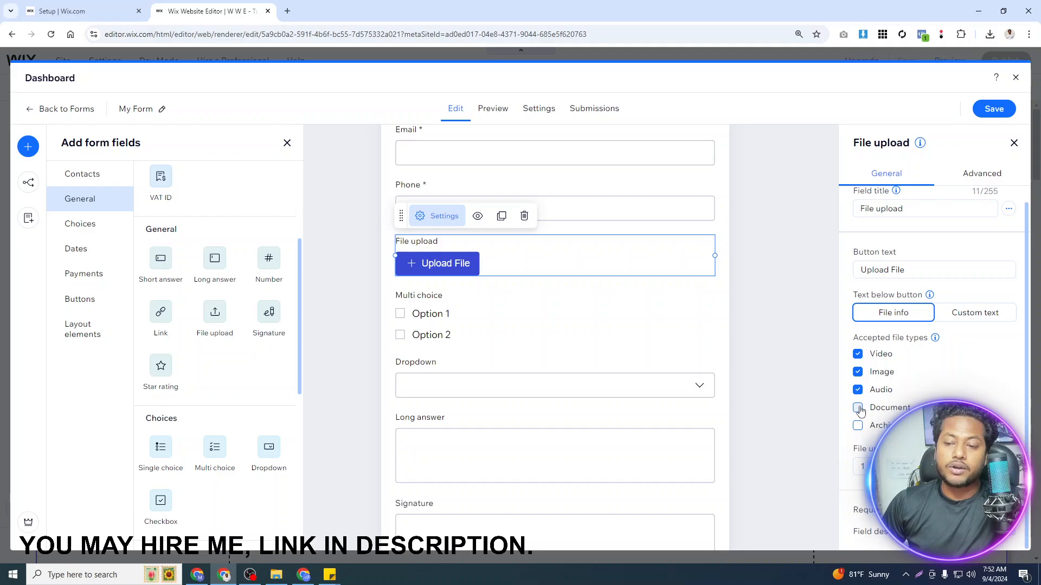
pyautogui.click(857, 354)
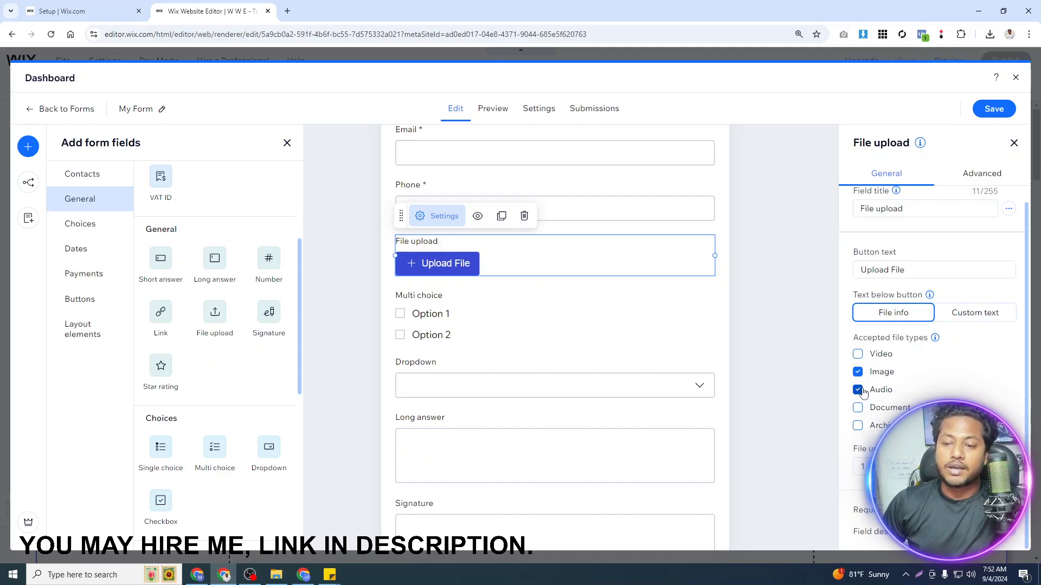
pyautogui.click(858, 390)
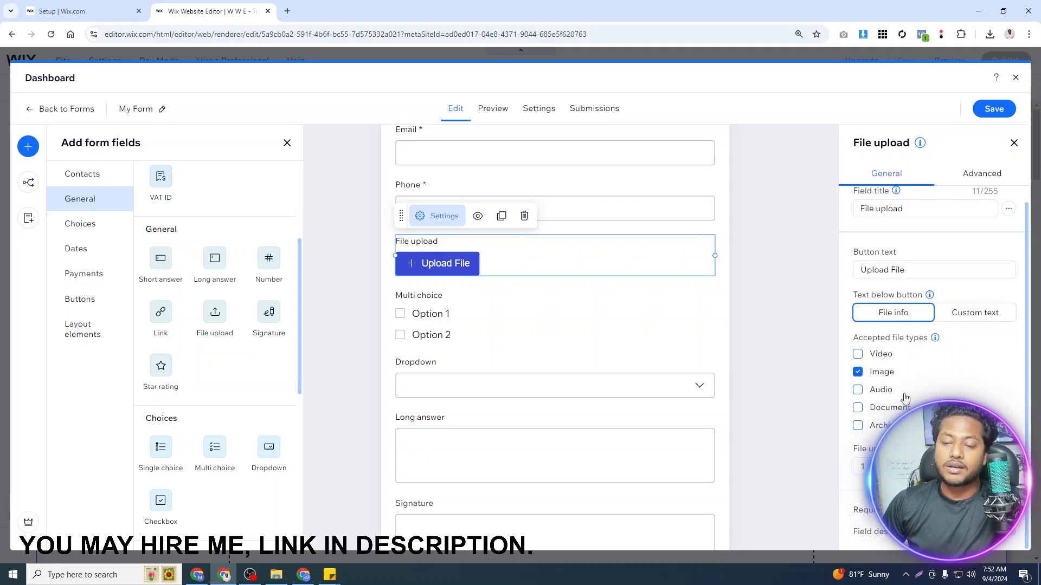
pyautogui.click(857, 411)
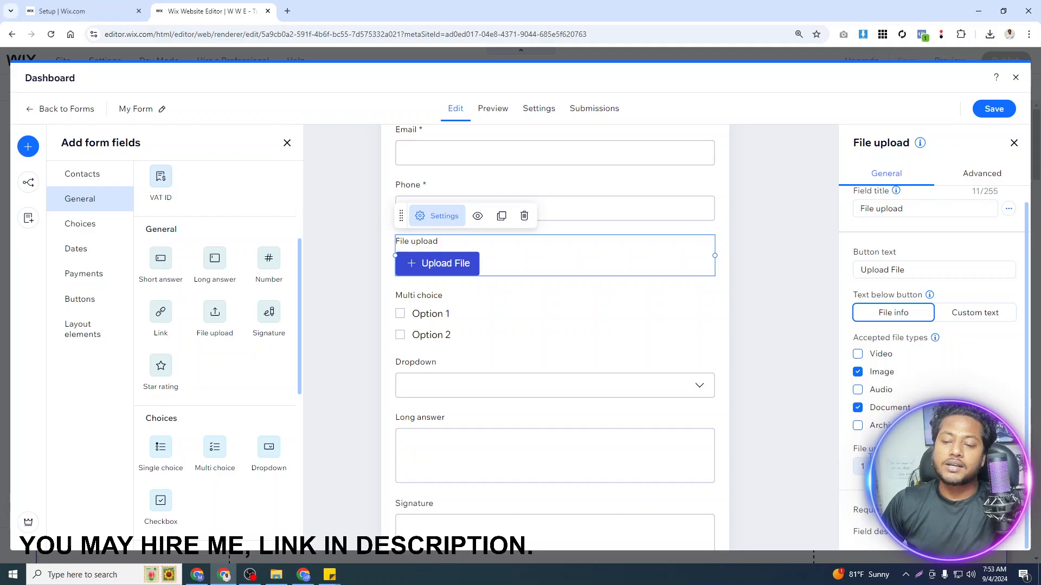
# Set the File upload field's upload limit to 2 and make the field required
pyautogui.click(861, 466)
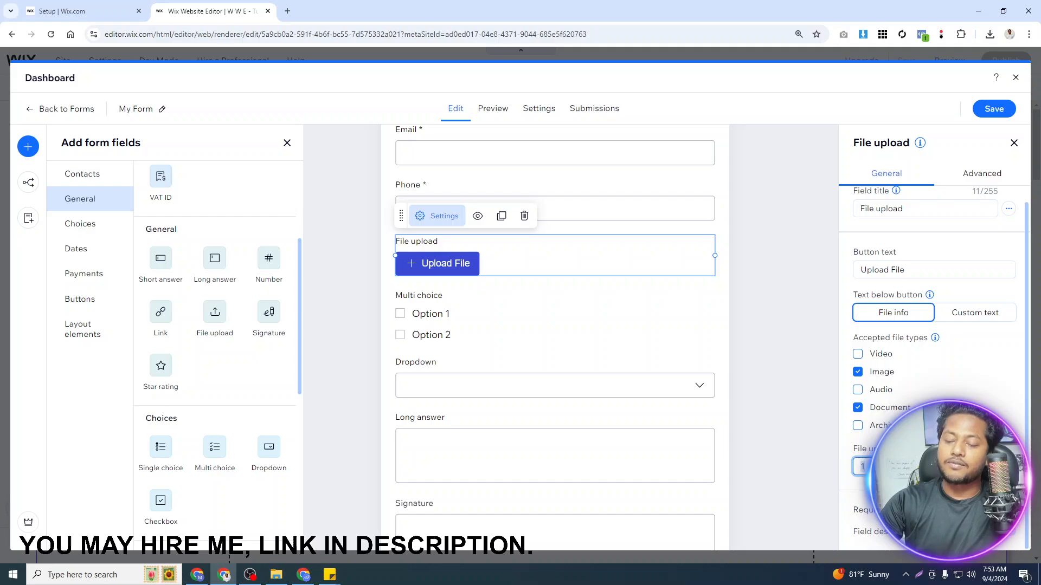
pyautogui.write('2')
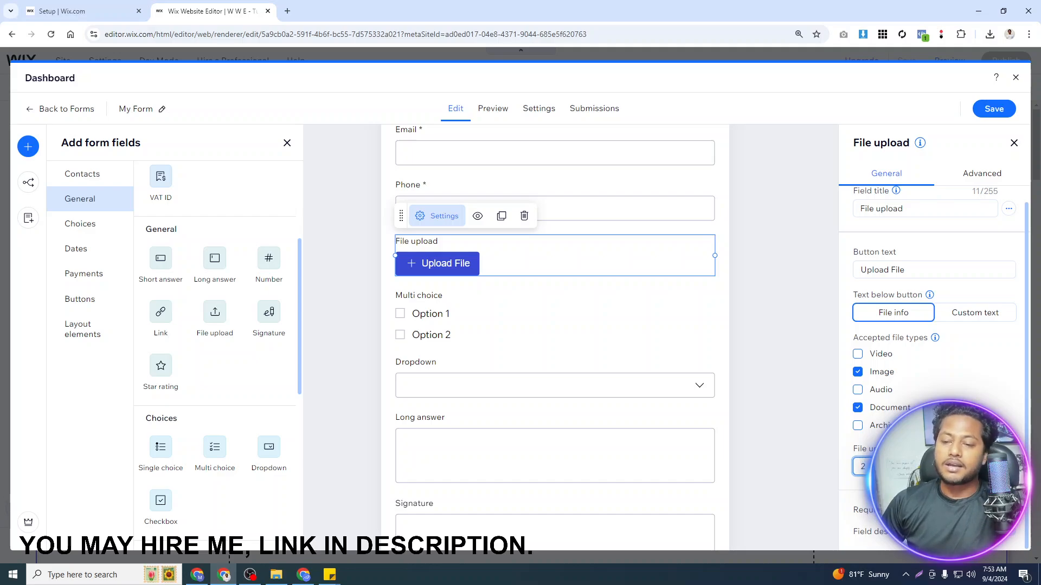
pyautogui.click(847, 458)
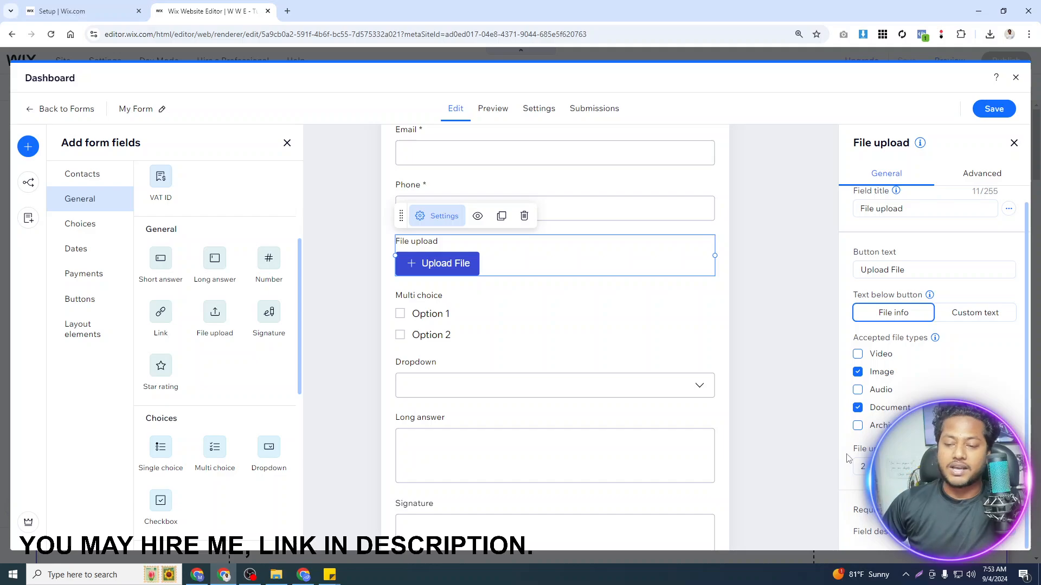
pyautogui.click(1003, 510)
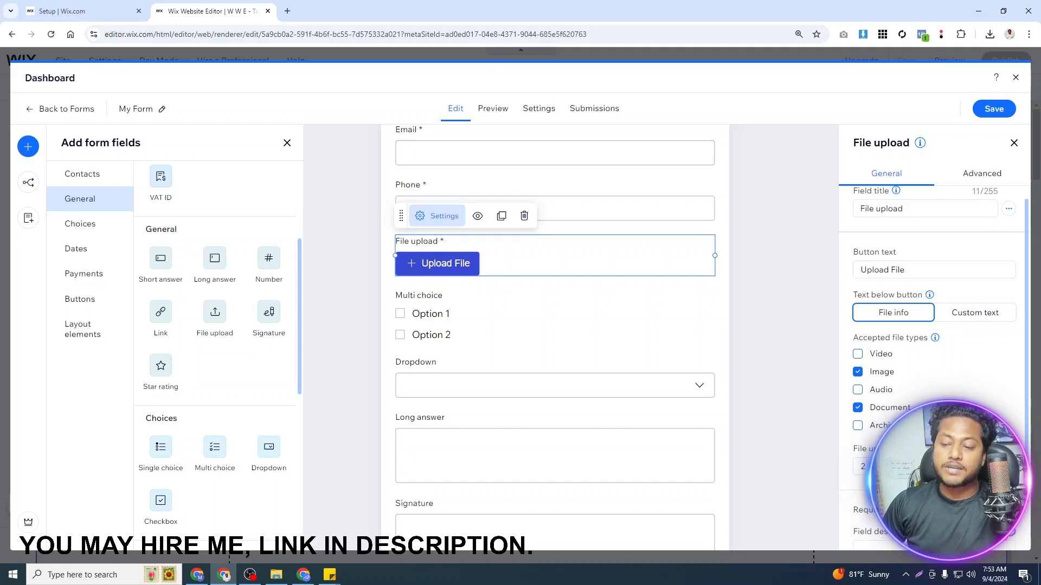
pyautogui.scroll(-2, 932, 325)
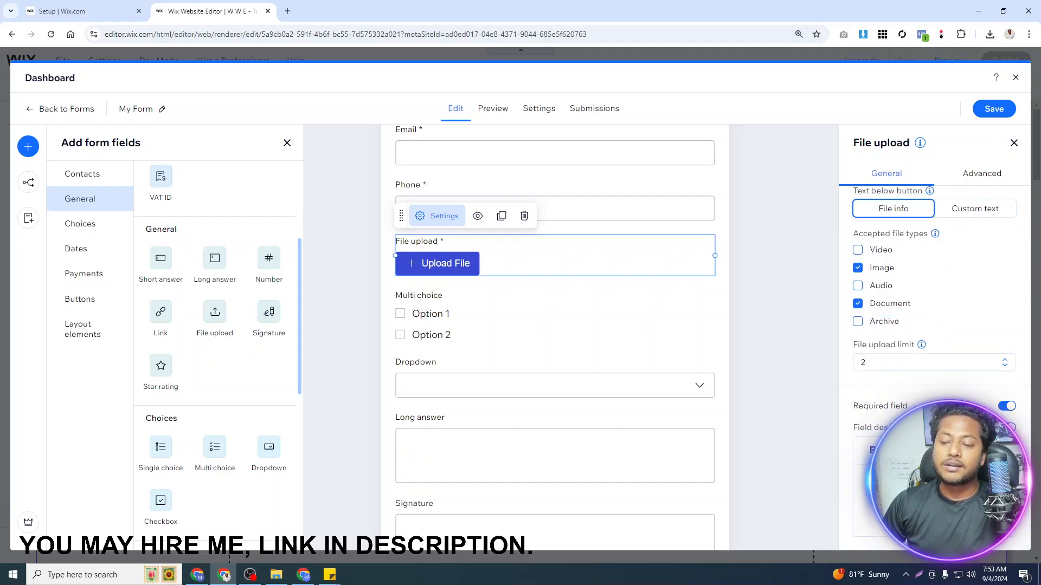
pyautogui.scroll(2, 932, 325)
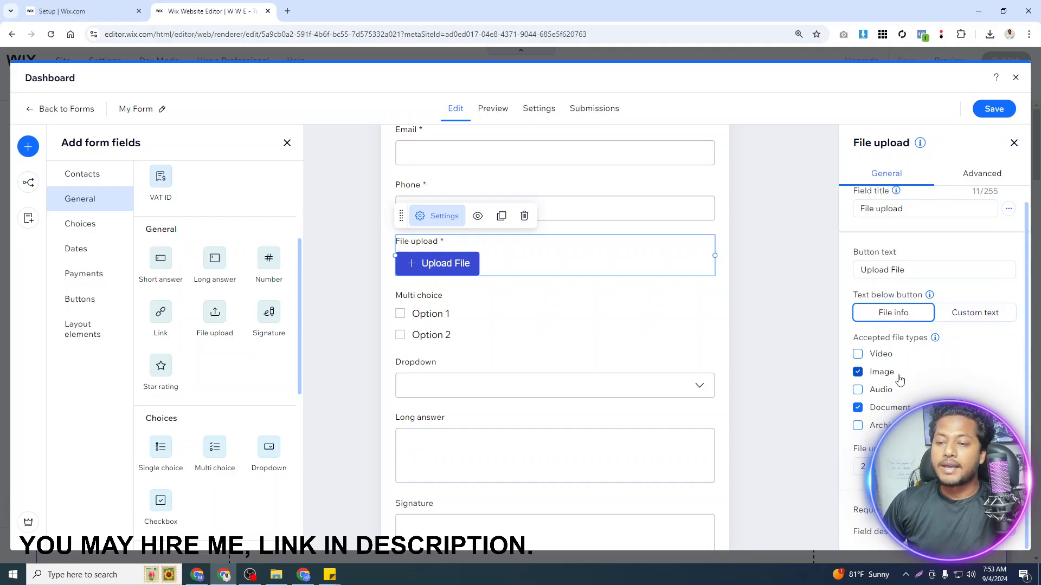
pyautogui.scroll(1, 861, 374)
# Change the Multi choice field's title to "Gender"
pyautogui.click(486, 315)
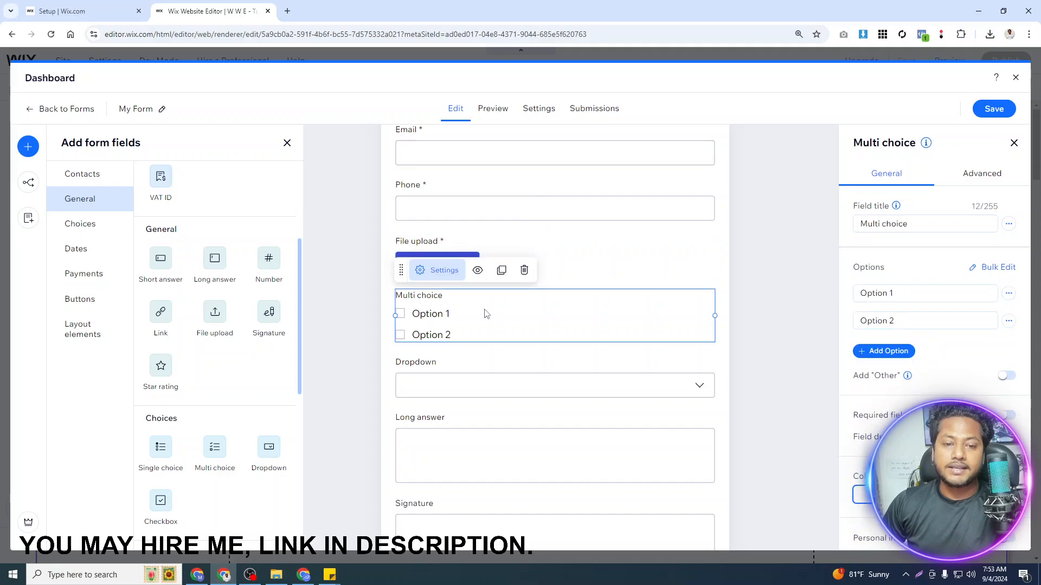
pyautogui.click(920, 224)
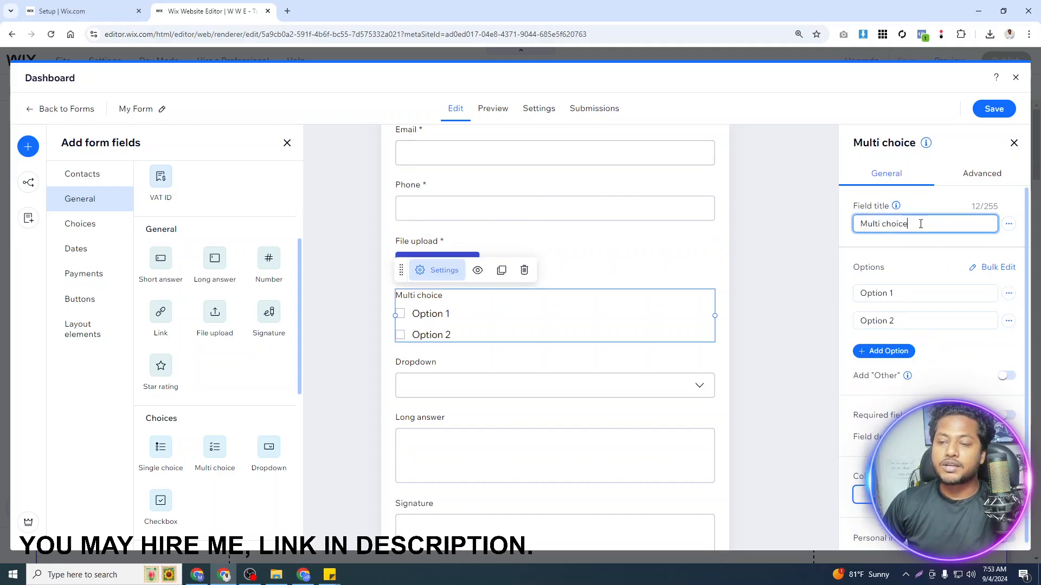
pyautogui.hotkey('ctrl', 'a')
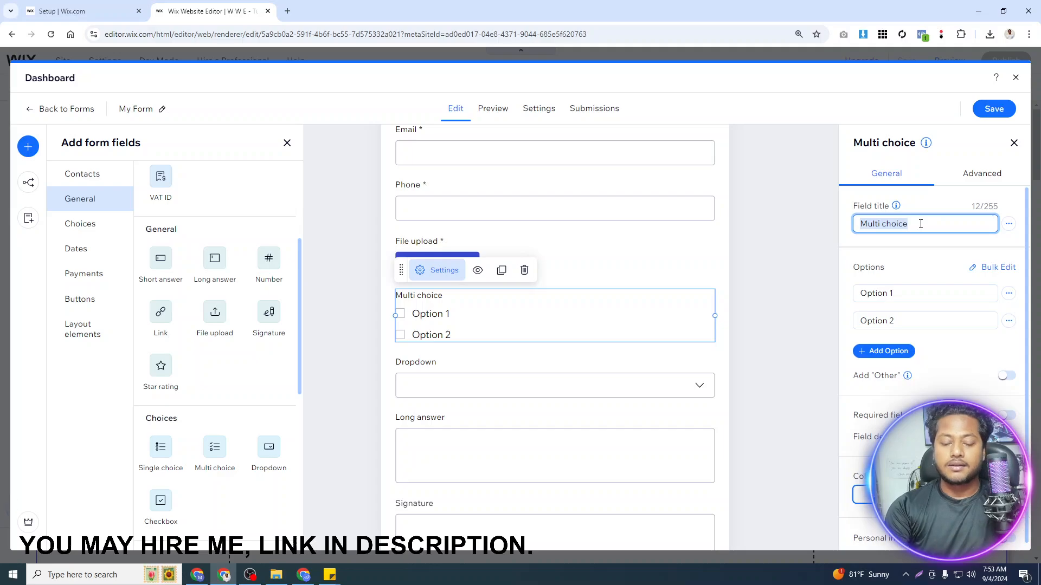
pyautogui.write('Ge')
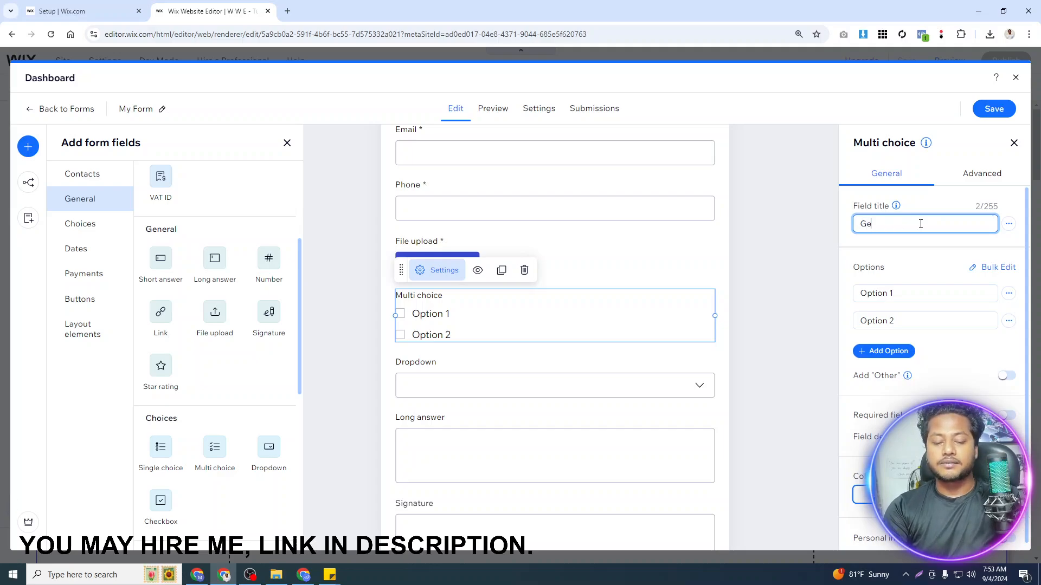
pyautogui.write('nder')
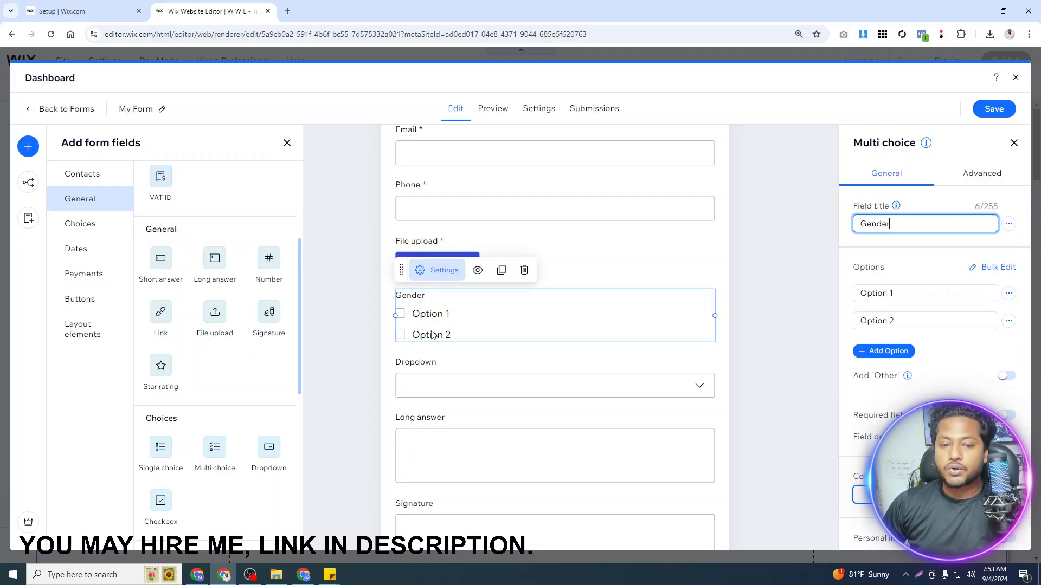
# Replace the multi choice field's title with "What do you need?"
pyautogui.moveTo(891, 224); pyautogui.dragTo(855, 226)
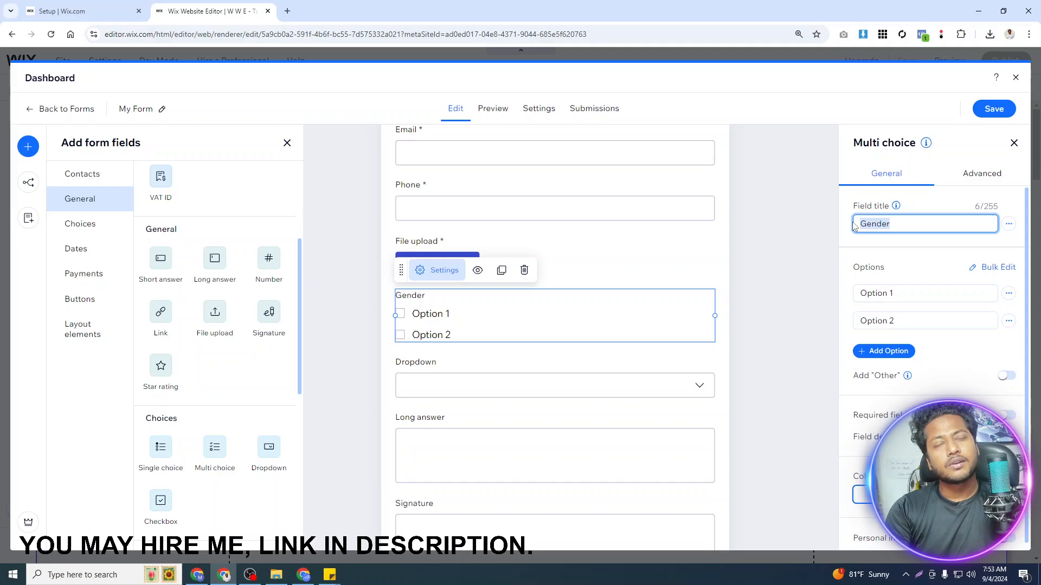
pyautogui.write('What do you ')
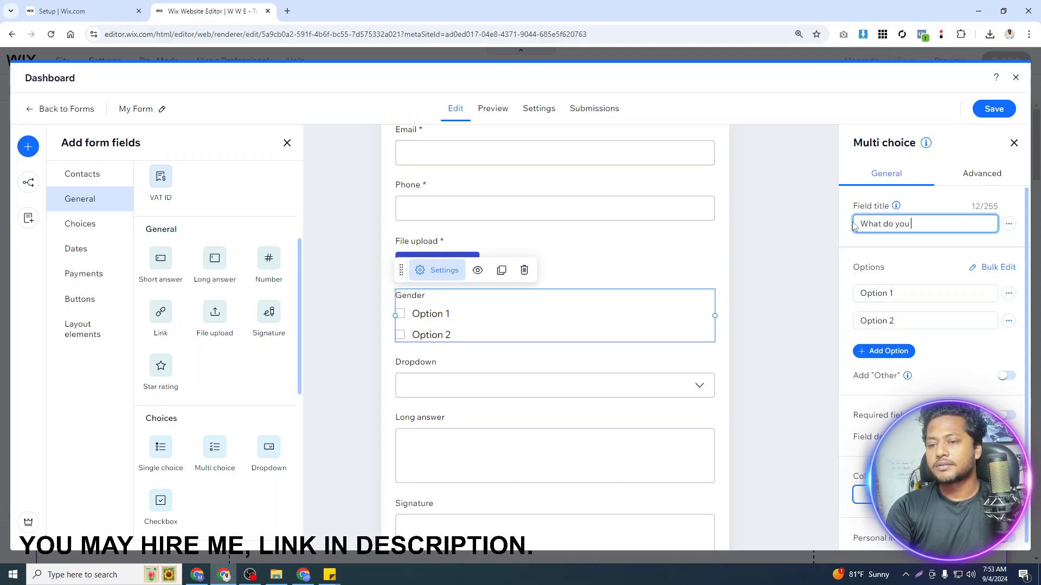
pyautogui.write('need?')
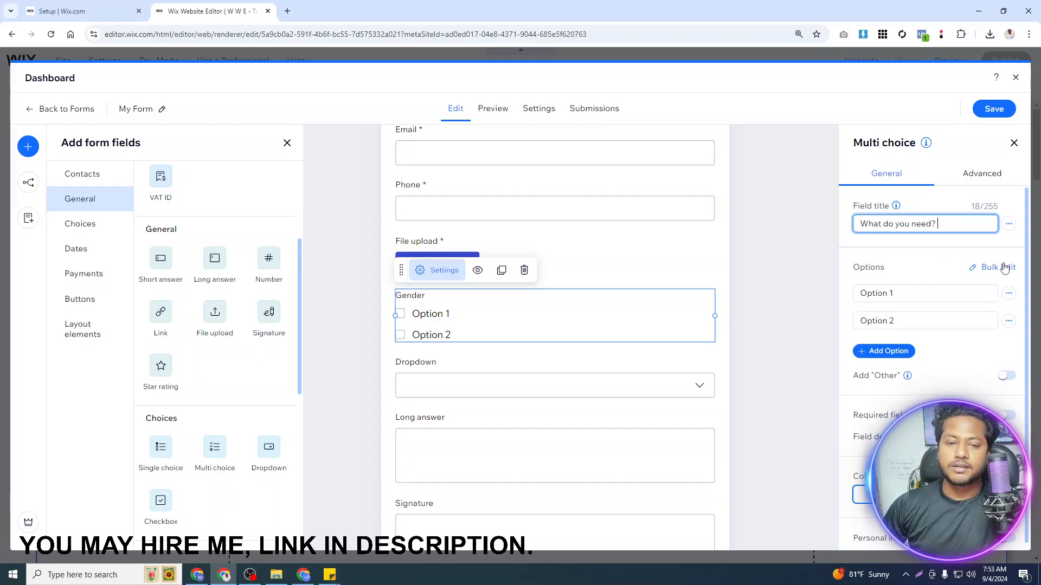
# Rename the first option of the "What do you need?" field to "Website Design"
pyautogui.click(925, 298)
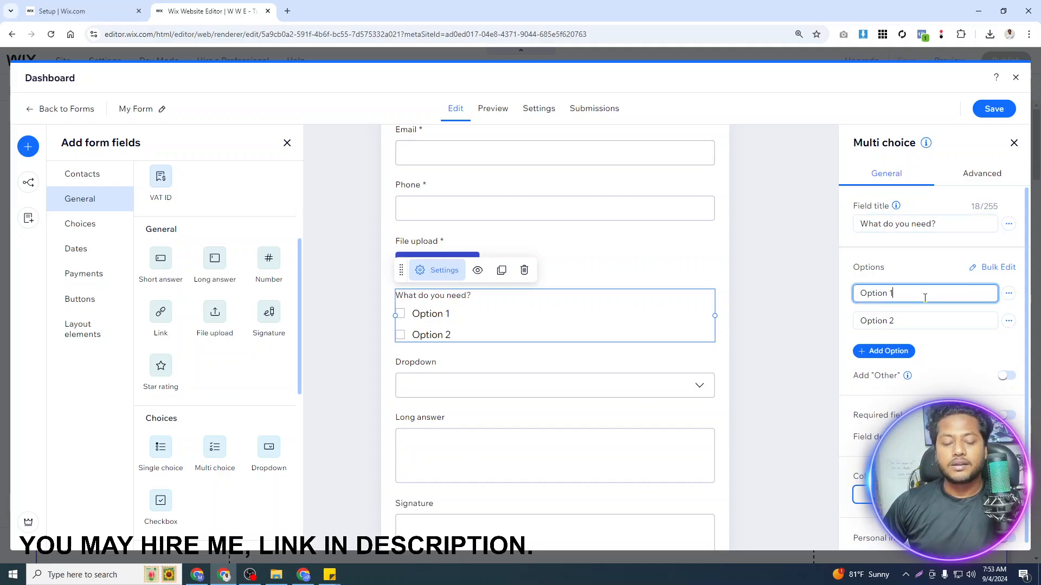
pyautogui.hotkey('ctrl', 'a')
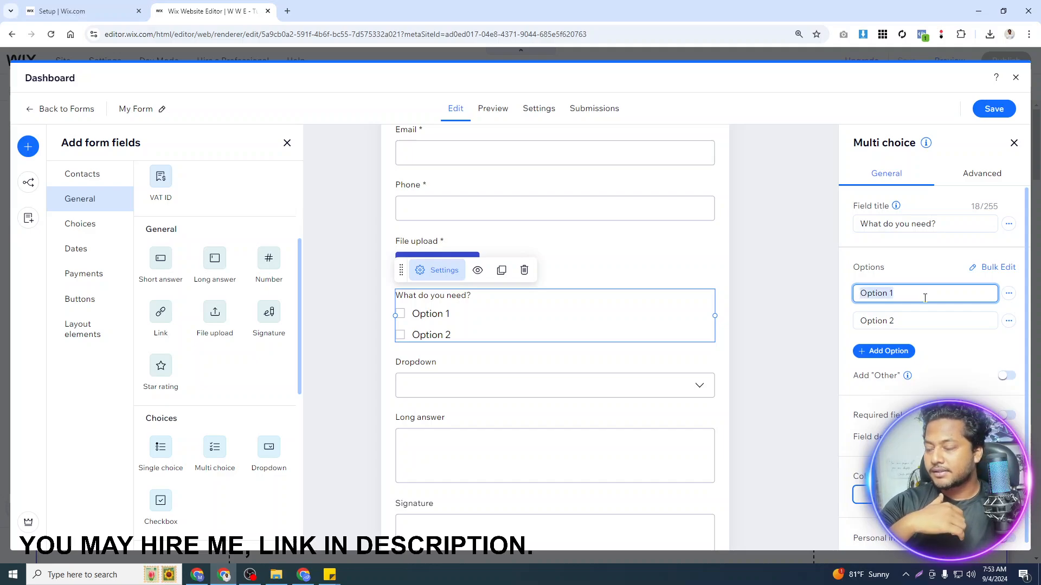
pyautogui.write('Websitre')
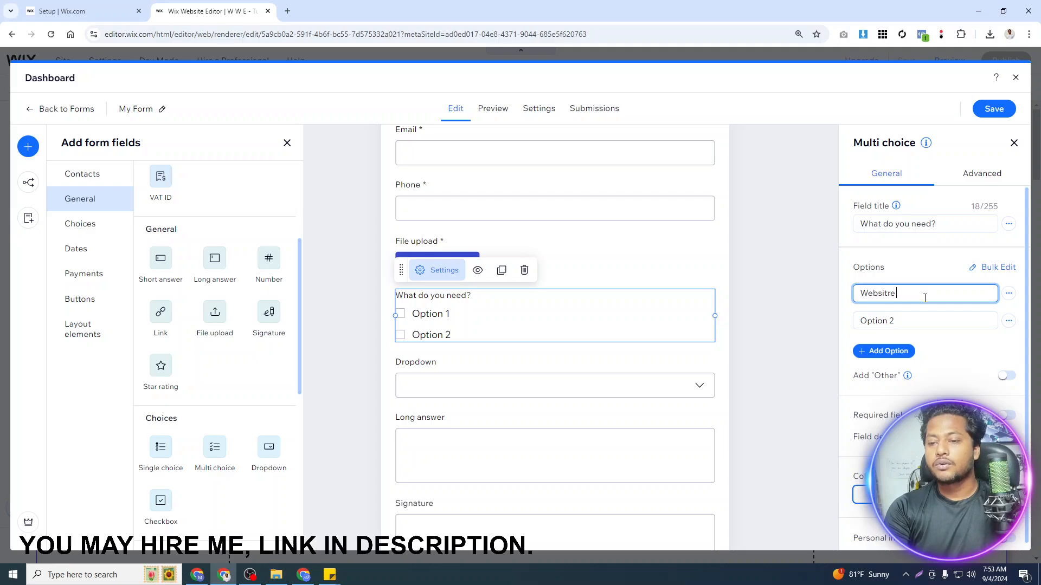
pyautogui.press('BackSpace')
pyautogui.press('BackSpace')
pyautogui.write('e Design')
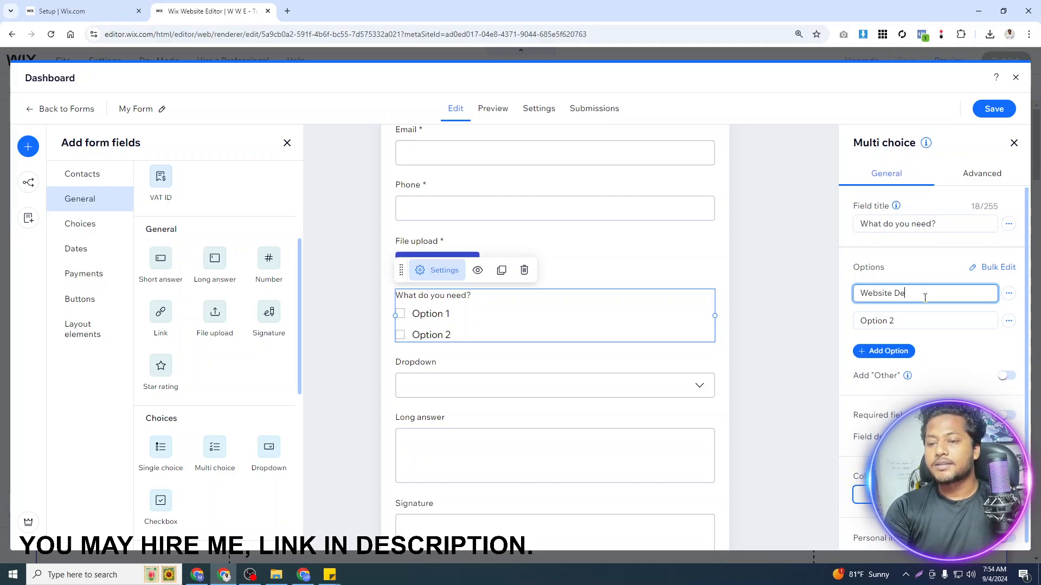
# Rename the second option of the "What do you need?" field to "On Page SEO"
pyautogui.click(903, 325)
pyautogui.hotkey('ctrl', 'a')
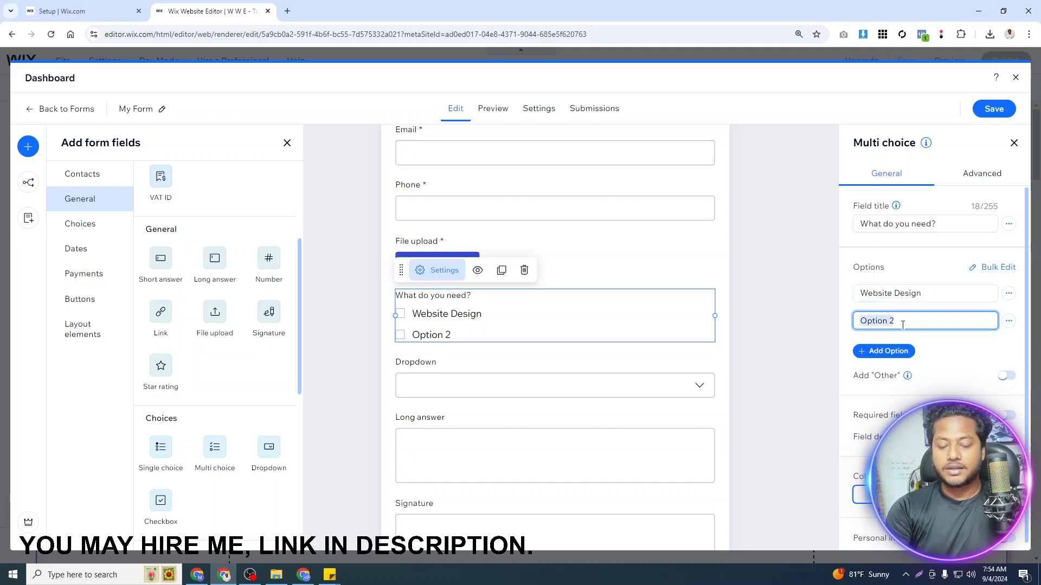
pyautogui.write('SEO')
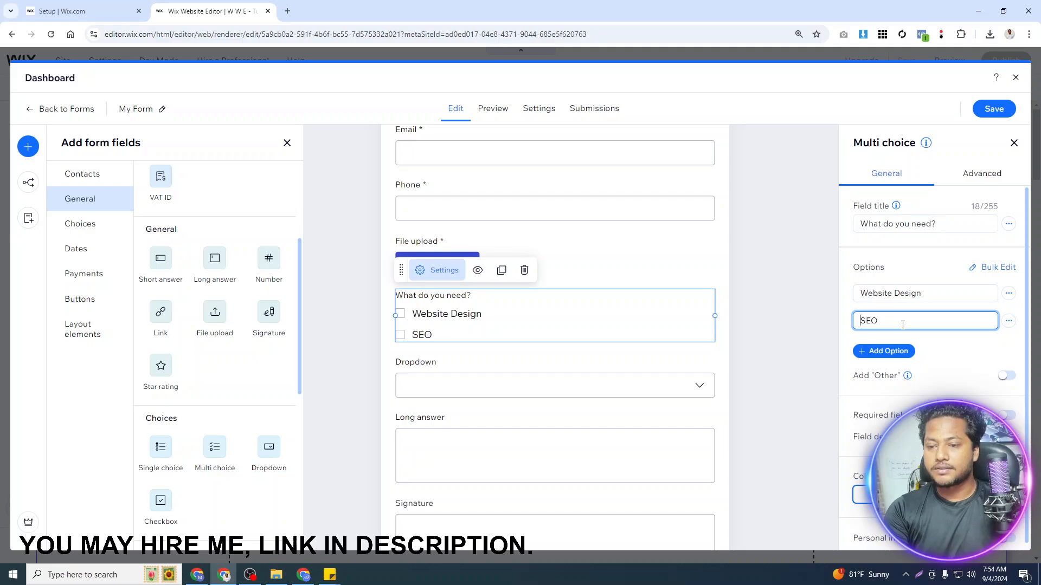
pyautogui.press('Home')
pyautogui.write('On Page')
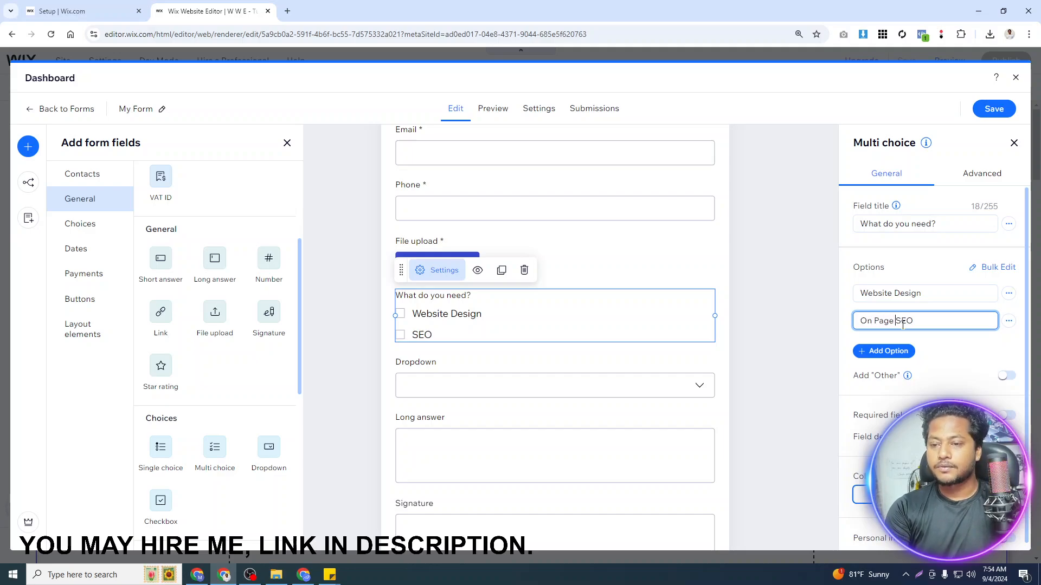
pyautogui.click(942, 348)
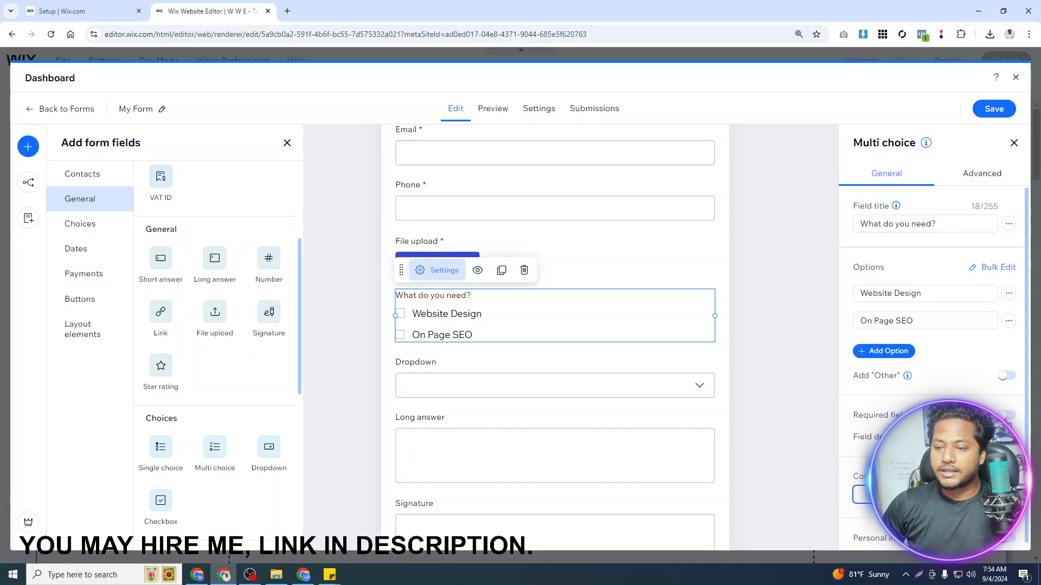
# Make the "What do you need?" field required and arrange its options in 2 columns
pyautogui.scroll(-1, 1007, 421)
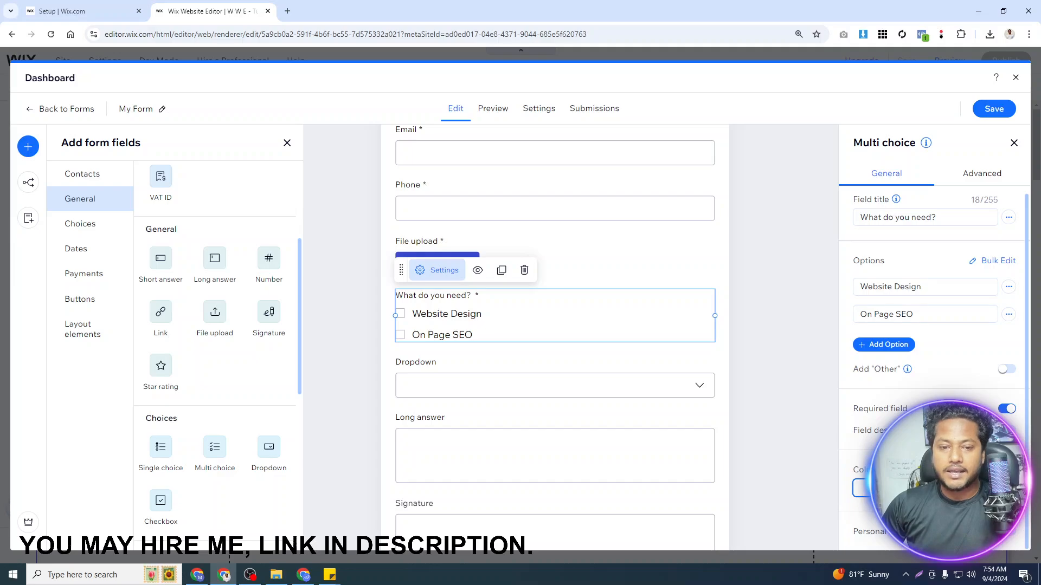
pyautogui.write('2')
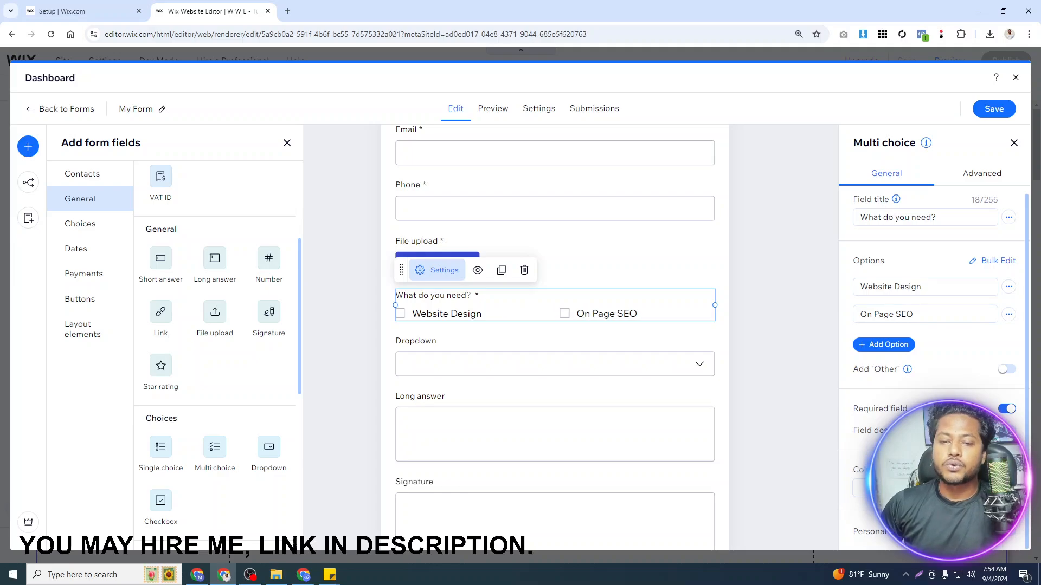
# Change the Dropdown field's title to "Budget"
pyautogui.click(538, 362)
pyautogui.click(928, 223)
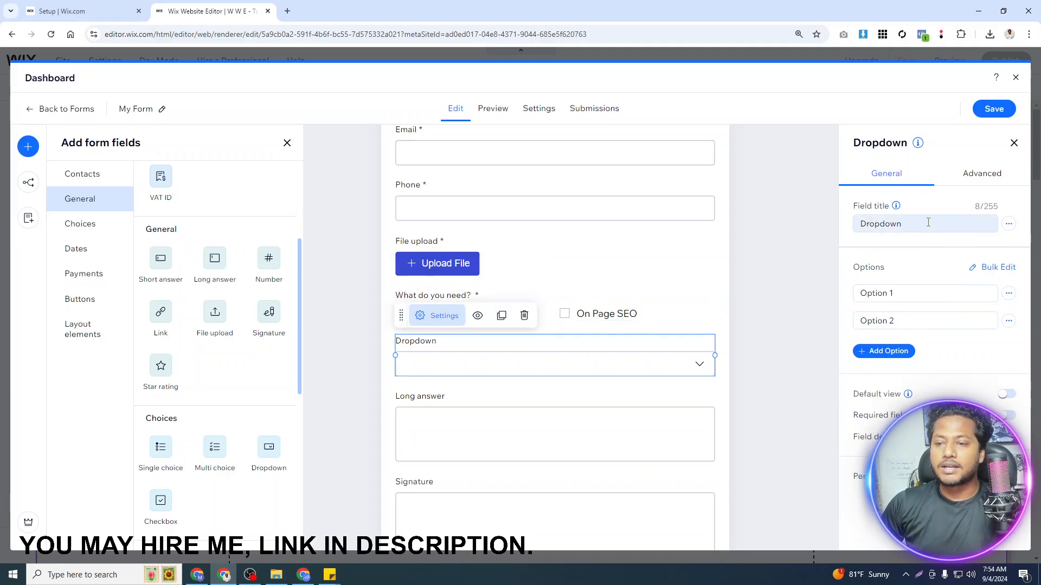
pyautogui.doubleClick(928, 223)
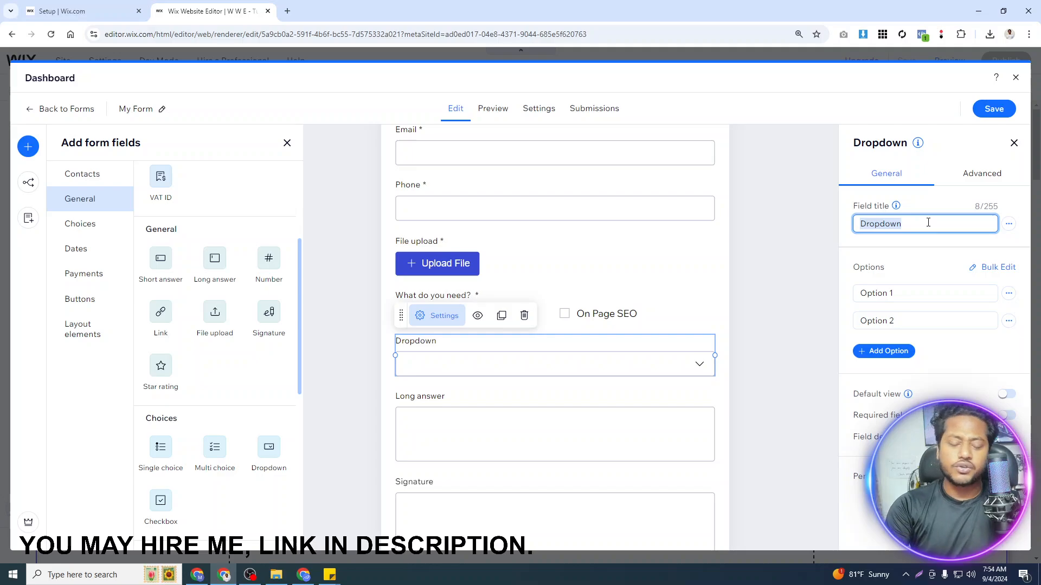
pyautogui.write('Budget')
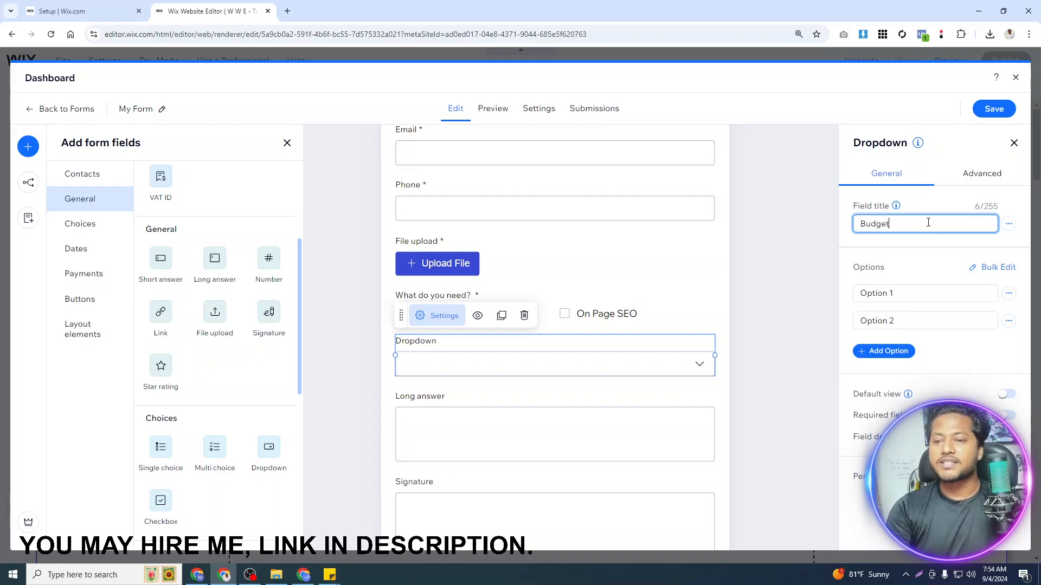
# Rename the Budget dropdown's two options to "100-500 USD" and "500-1K USD"
pyautogui.click(907, 290)
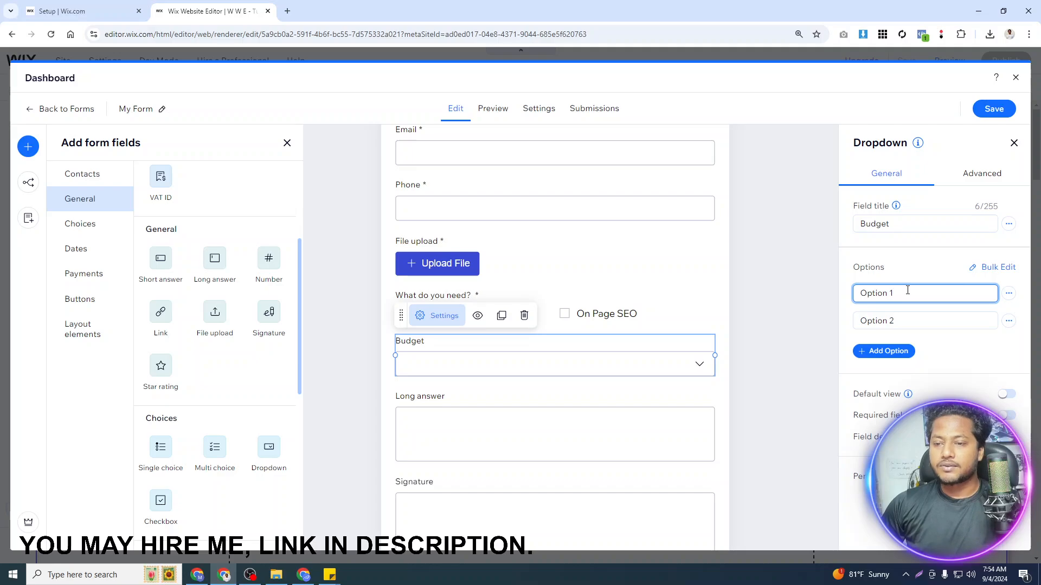
pyautogui.moveTo(908, 290); pyautogui.dragTo(868, 293)
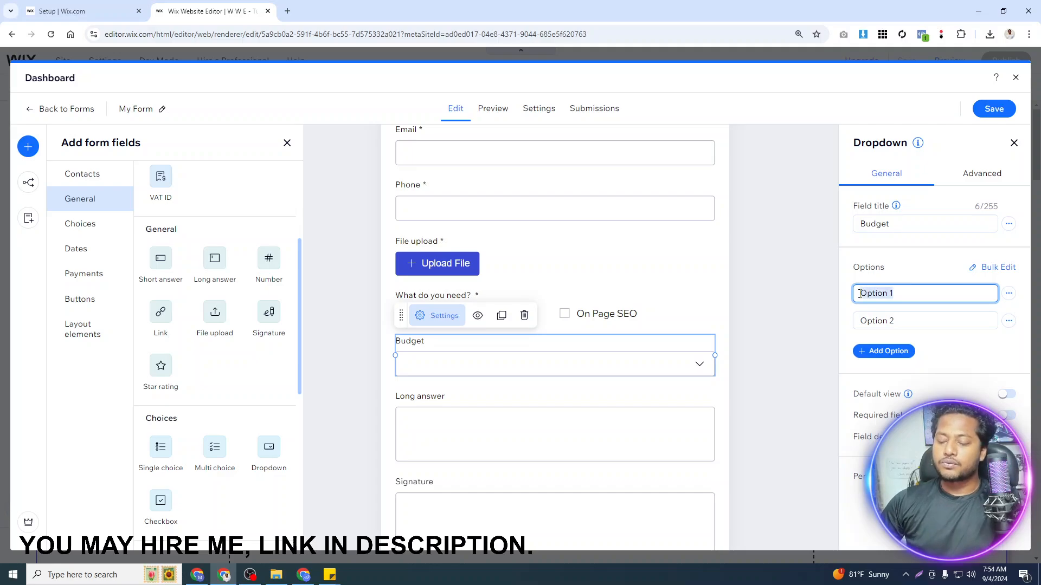
pyautogui.write('100-500 USD')
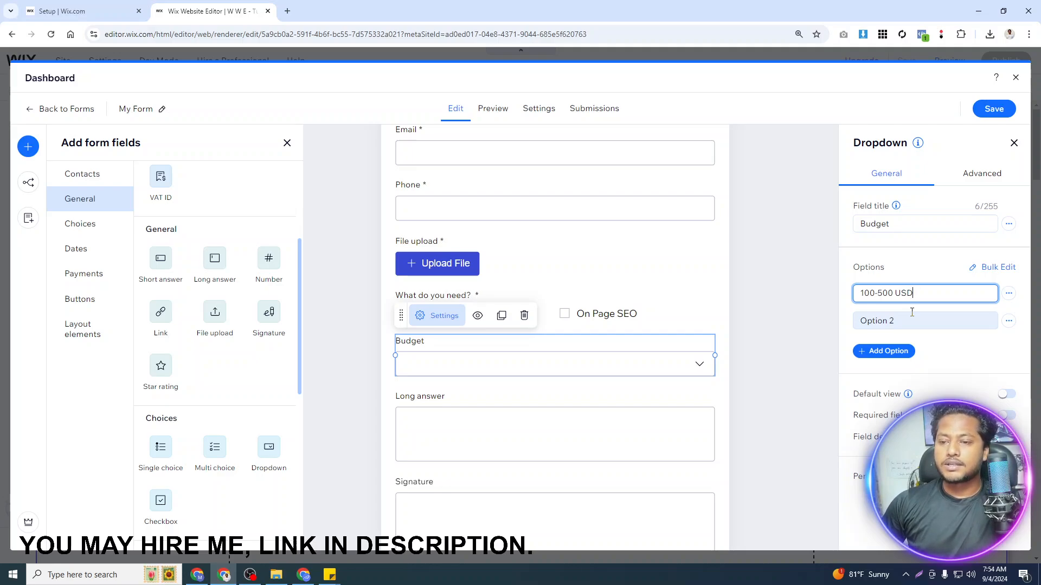
pyautogui.click(912, 314)
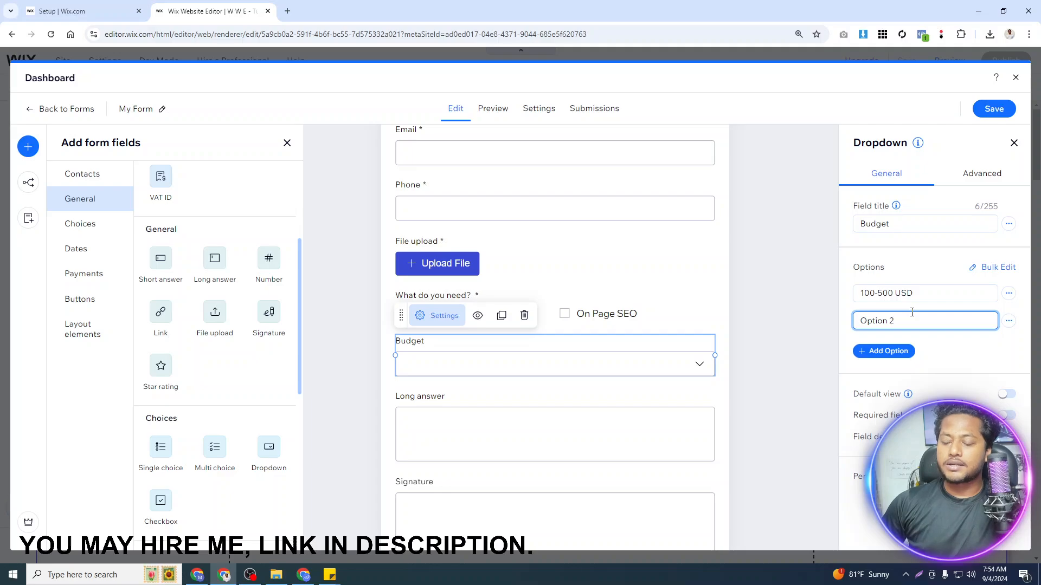
pyautogui.hotkey('ctrl', 'a')
pyautogui.write('5')
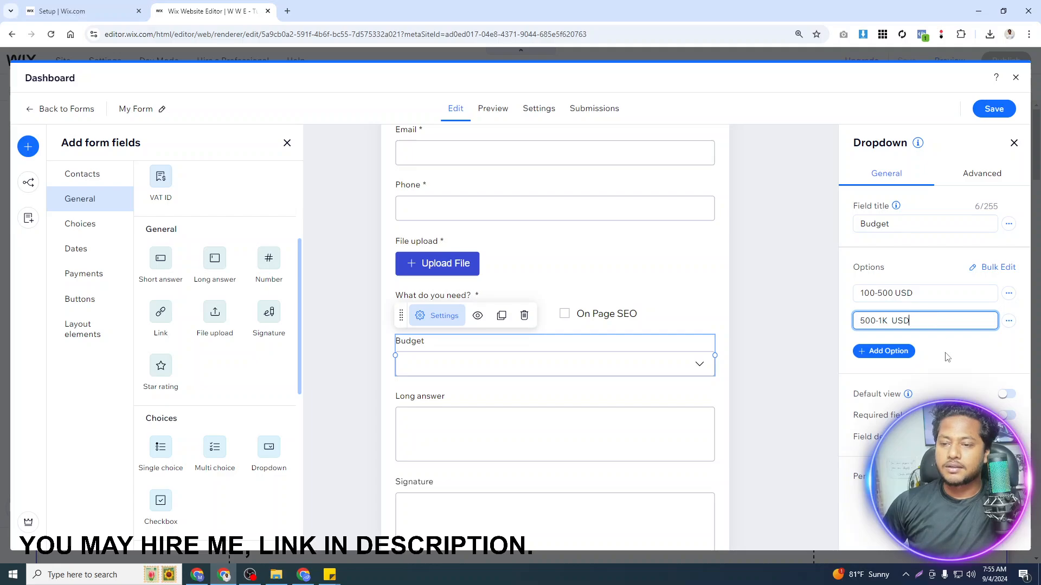
pyautogui.click(997, 358)
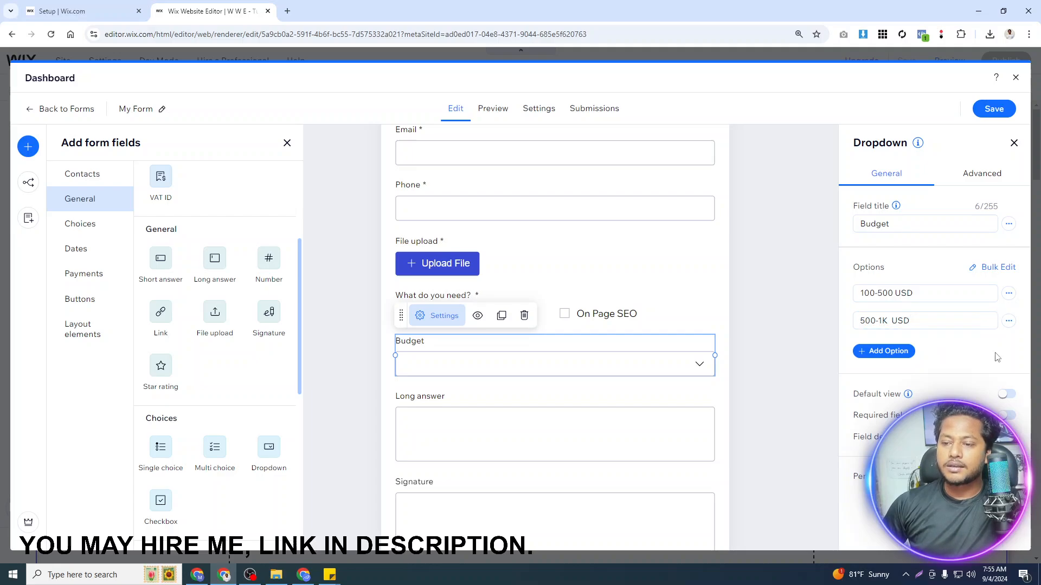
# Turn on the Budget dropdown's default view with the "Choose one" placeholder and make the field required
pyautogui.click(1007, 395)
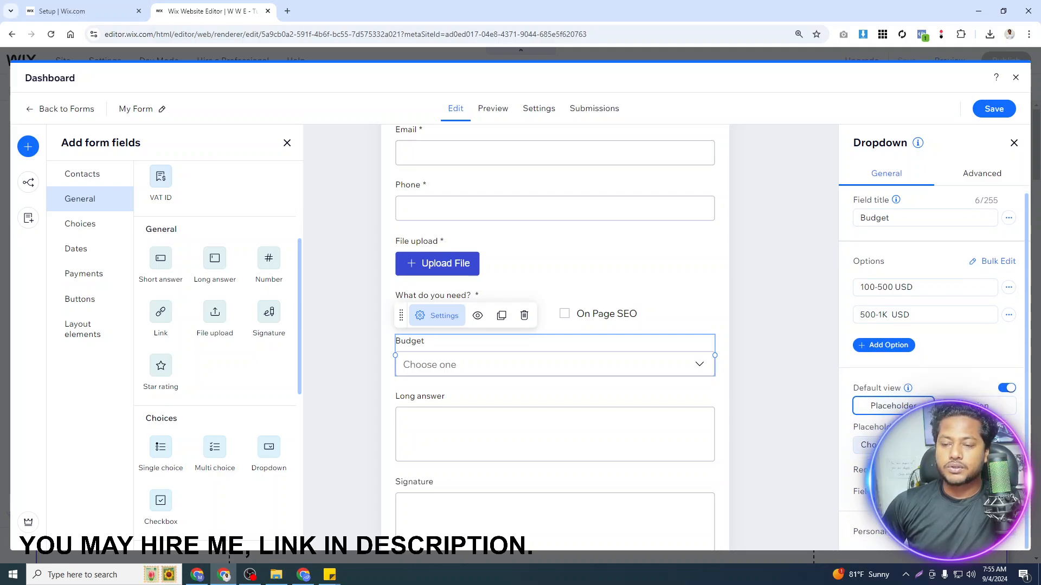
pyautogui.click(1006, 470)
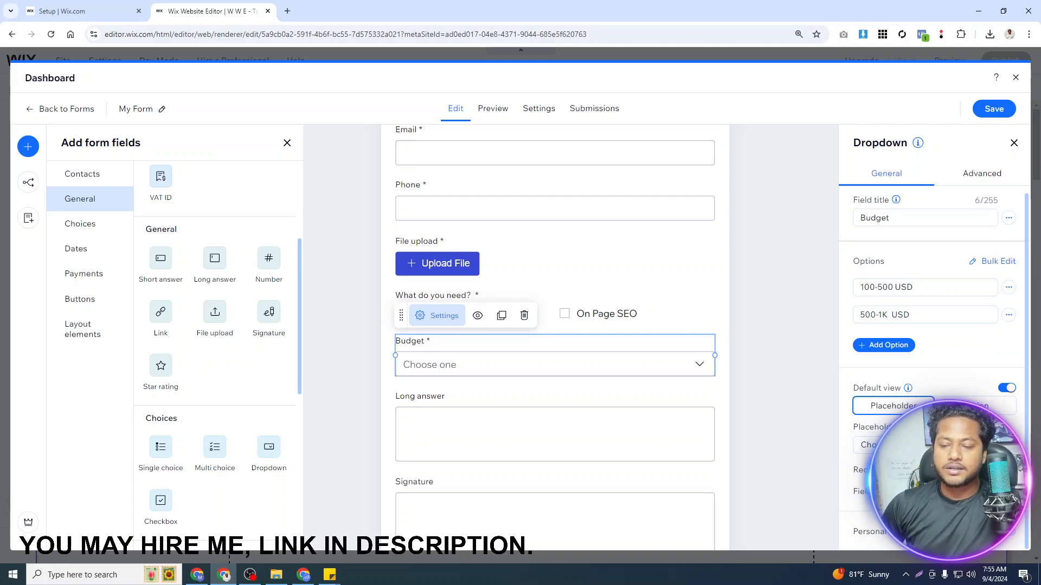
# Change the Long answer field's title to "Your Message"
pyautogui.click(477, 412)
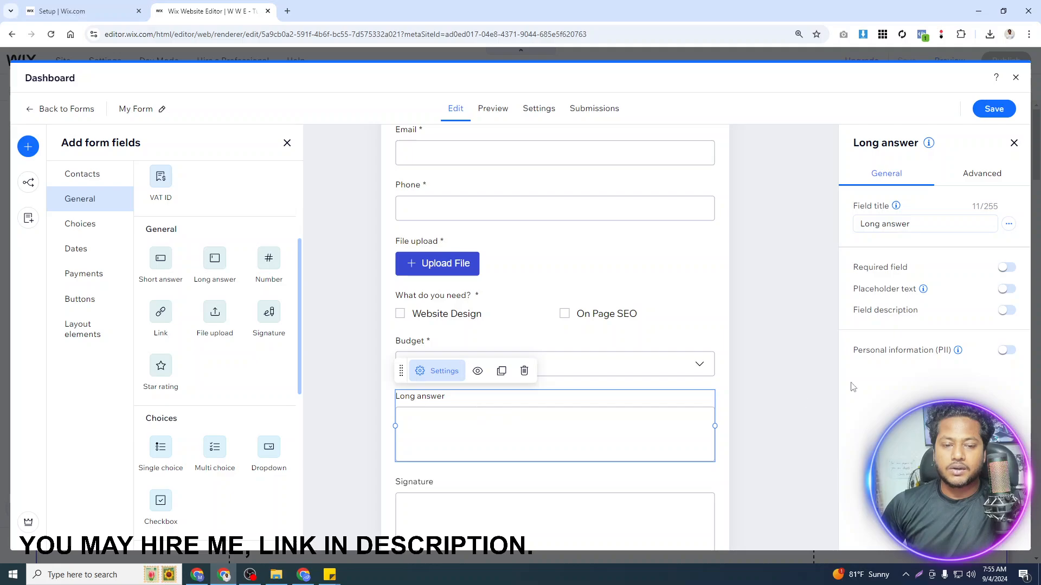
pyautogui.click(925, 226)
pyautogui.hotkey('ctrl', 'a')
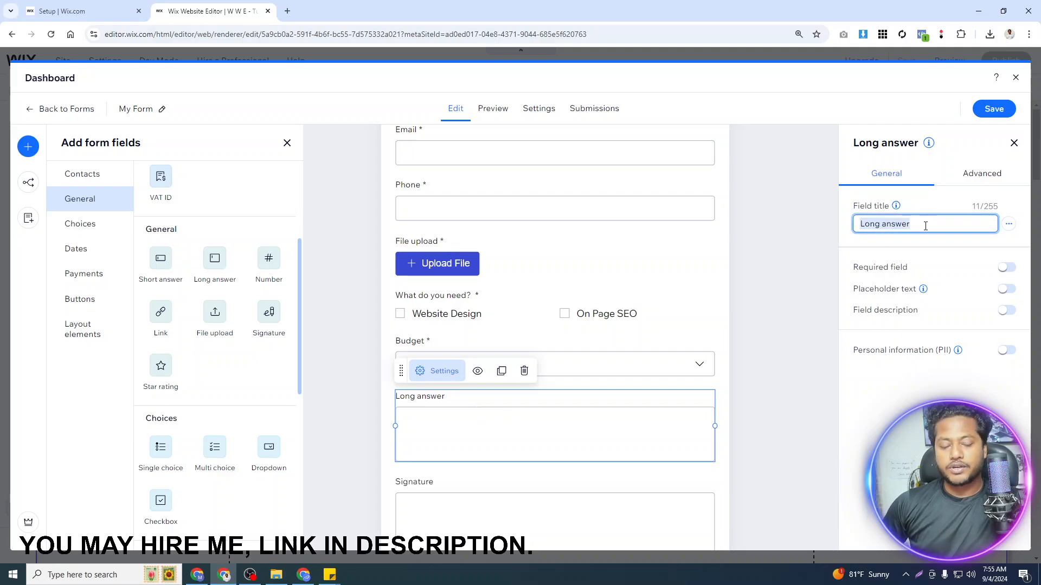
pyautogui.write('Your Message')
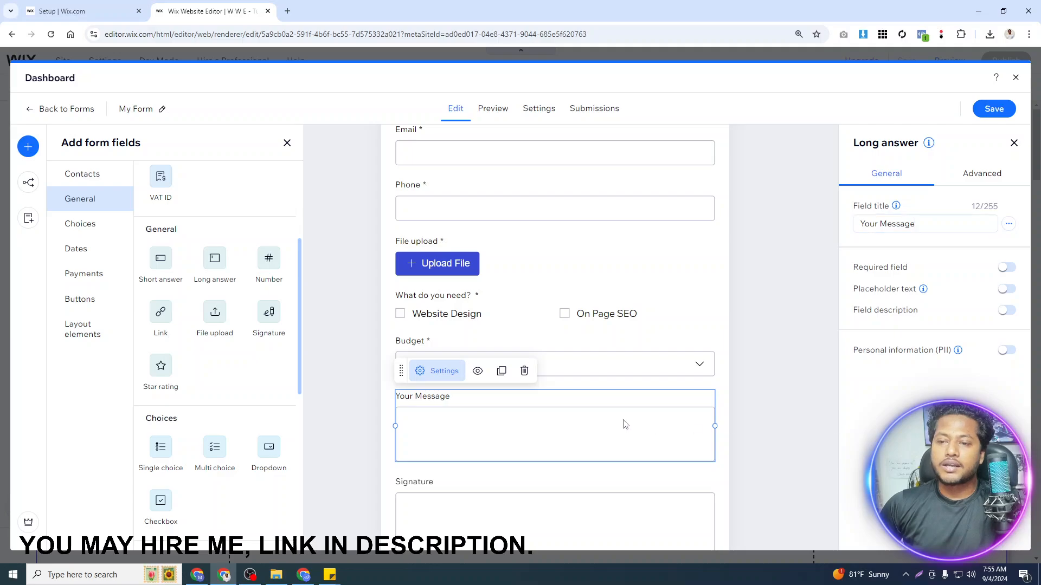
# Make the Signature field required and save the form
pyautogui.scroll(-2, 551, 441)
pyautogui.click(551, 434)
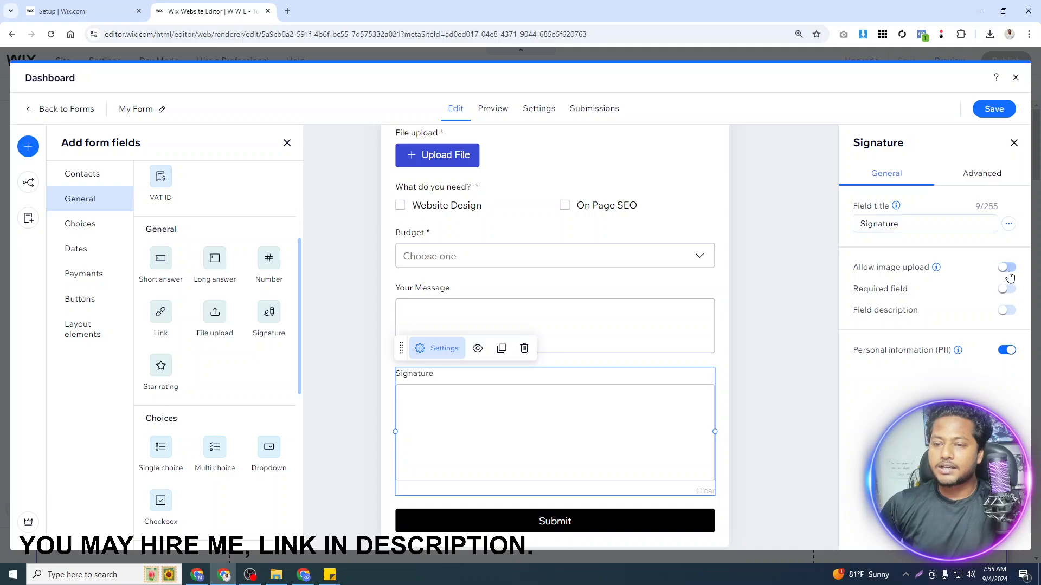
pyautogui.click(1009, 290)
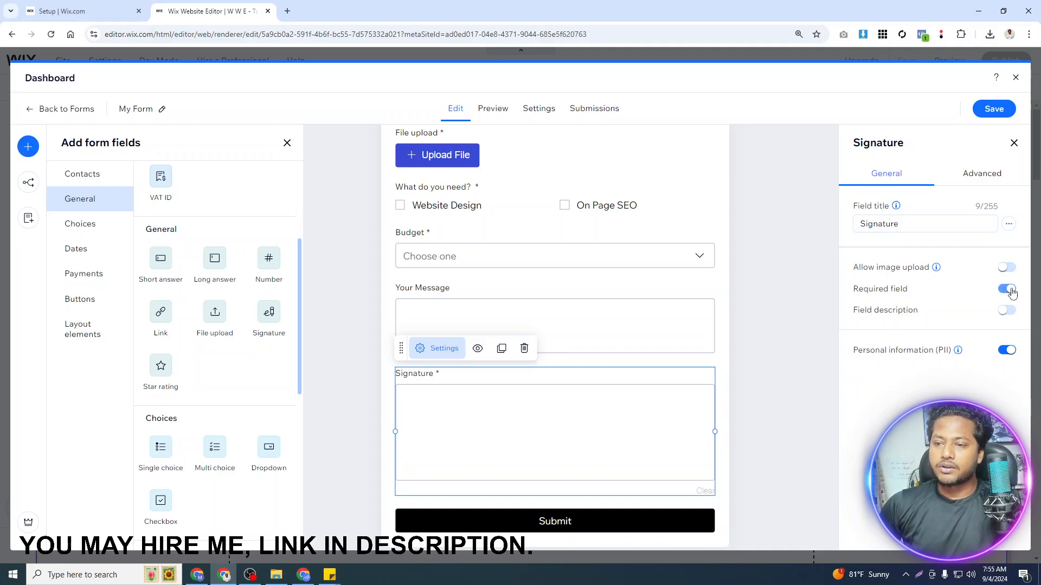
pyautogui.click(1000, 110)
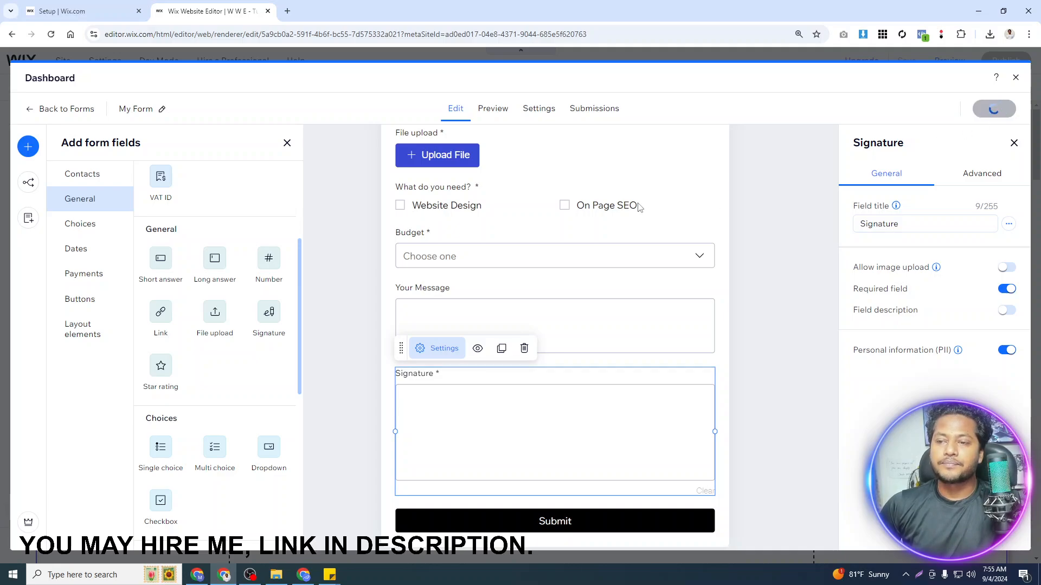
# Preview the finished form and try out its Signature field with a freehand signature
pyautogui.click(493, 109)
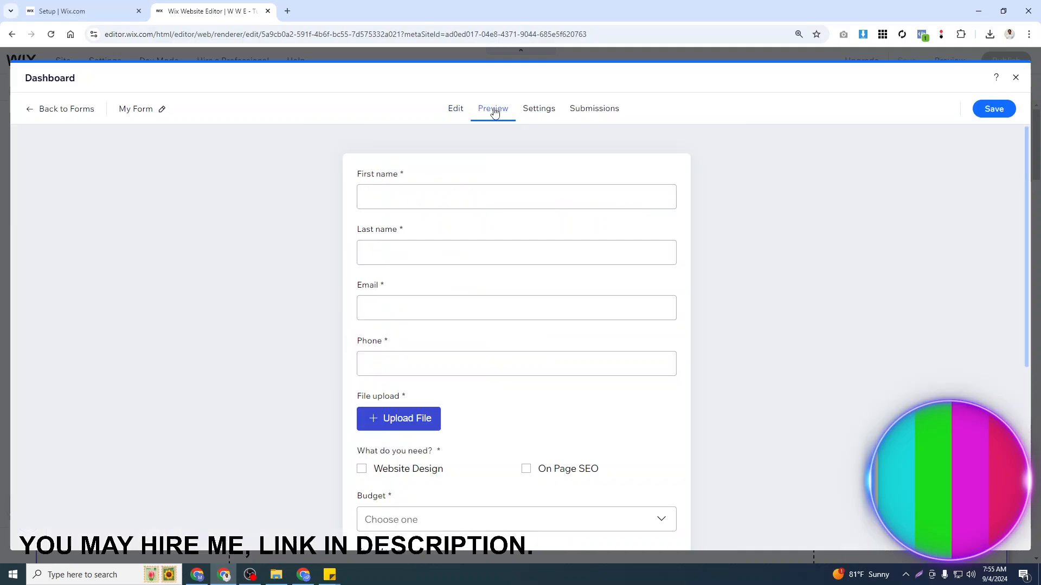
pyautogui.scroll(-3, 430, 341)
pyautogui.scroll(-3, 460, 401)
pyautogui.moveTo(430, 364)
pyautogui.mouseDown()
pyautogui.moveTo(490, 406)
pyautogui.moveTo(567, 395)
pyautogui.moveTo(598, 354)
pyautogui.moveTo(417, 357)
pyautogui.moveTo(378, 378)
pyautogui.mouseUp()
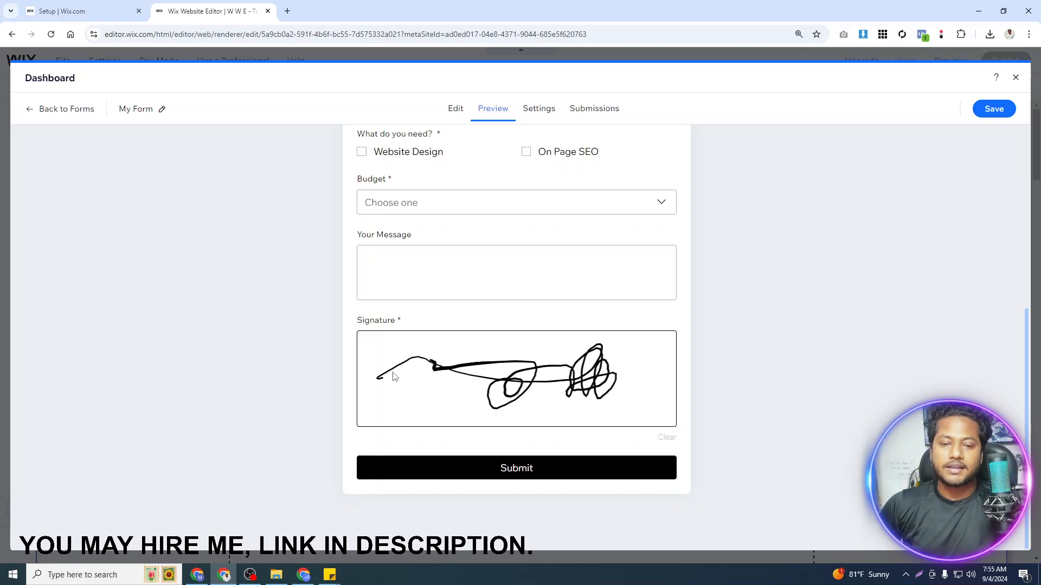
pyautogui.scroll(-4, 496, 303)
pyautogui.scroll(5, 522, 290)
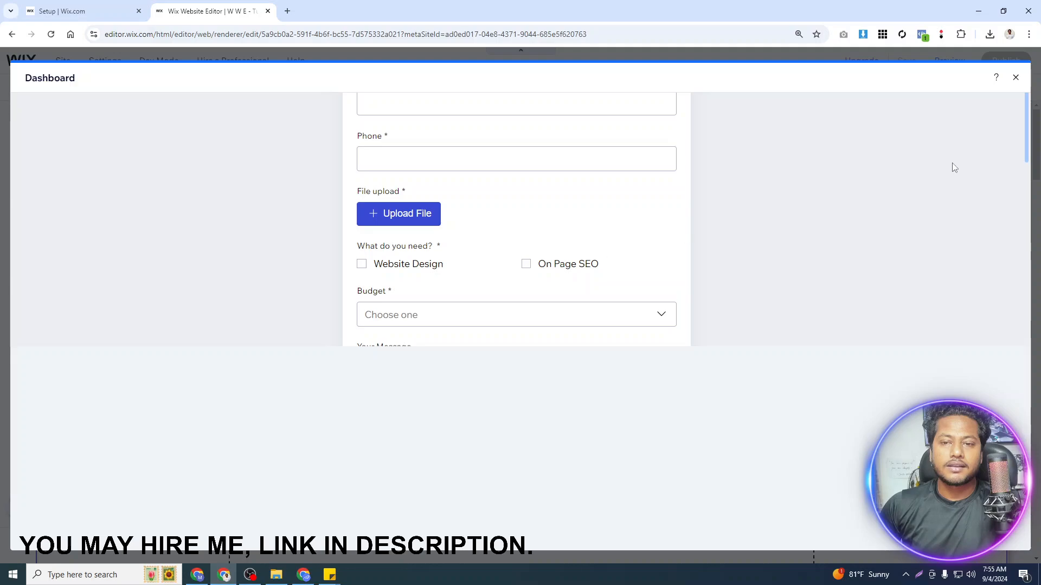
# Close the form dashboard and check the form's section on the Home page in the site editor
pyautogui.click(1015, 78)
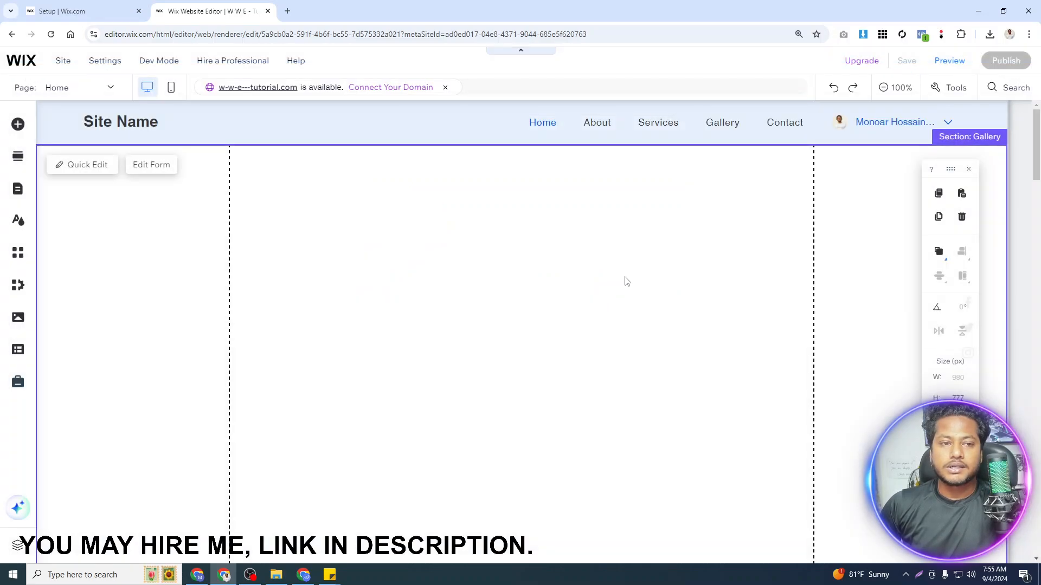
pyautogui.scroll(-3, 625, 278)
pyautogui.scroll(3, 625, 280)
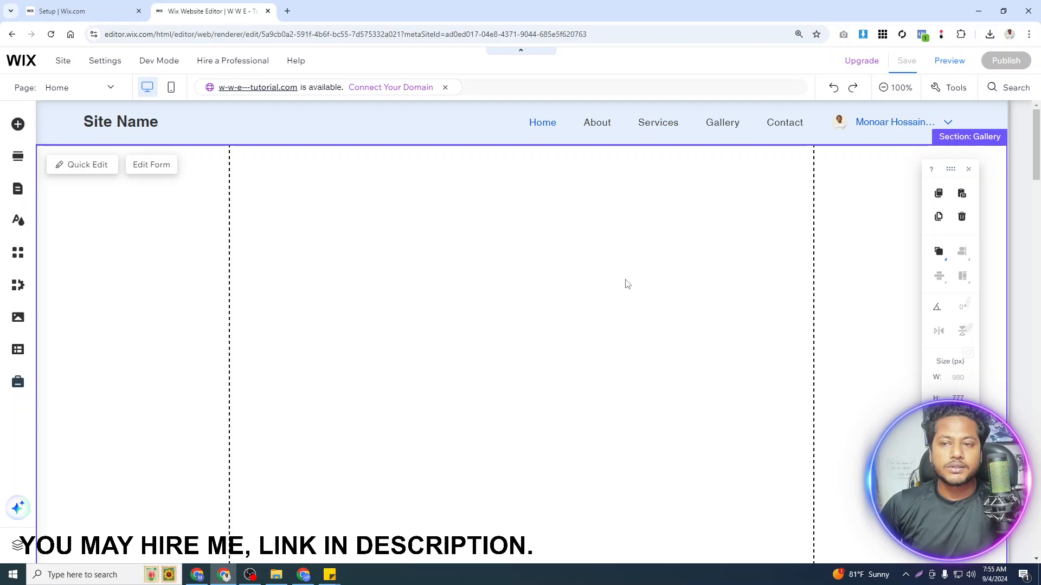
pyautogui.scroll(-5, 627, 284)
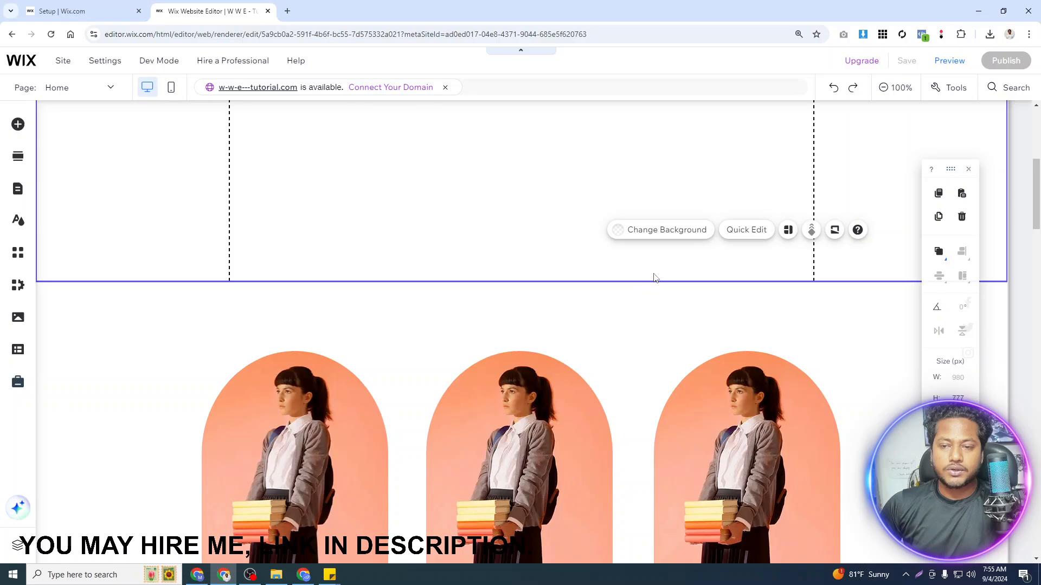
pyautogui.click(596, 330)
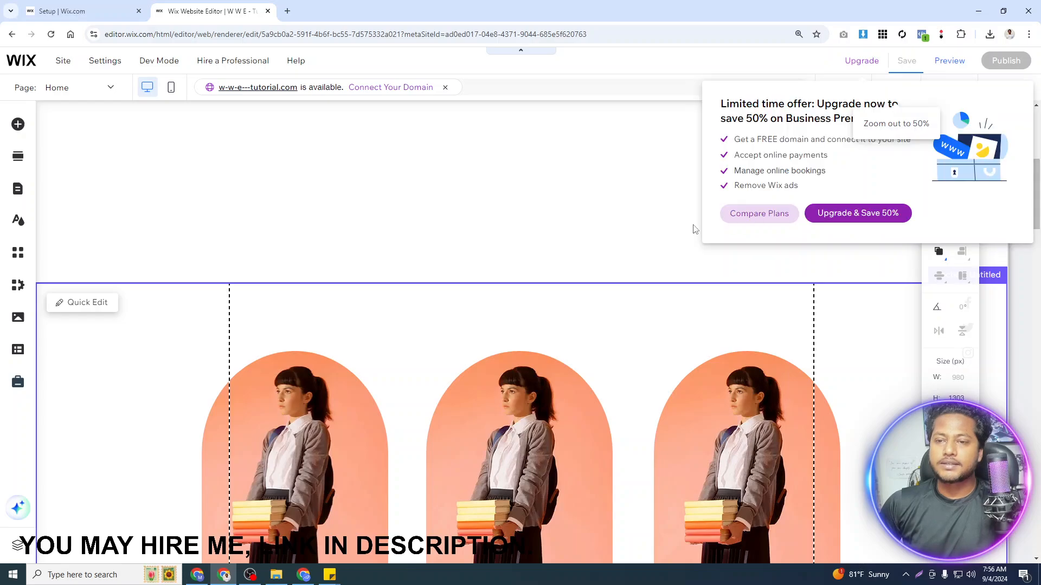
pyautogui.scroll(5, 458, 278)
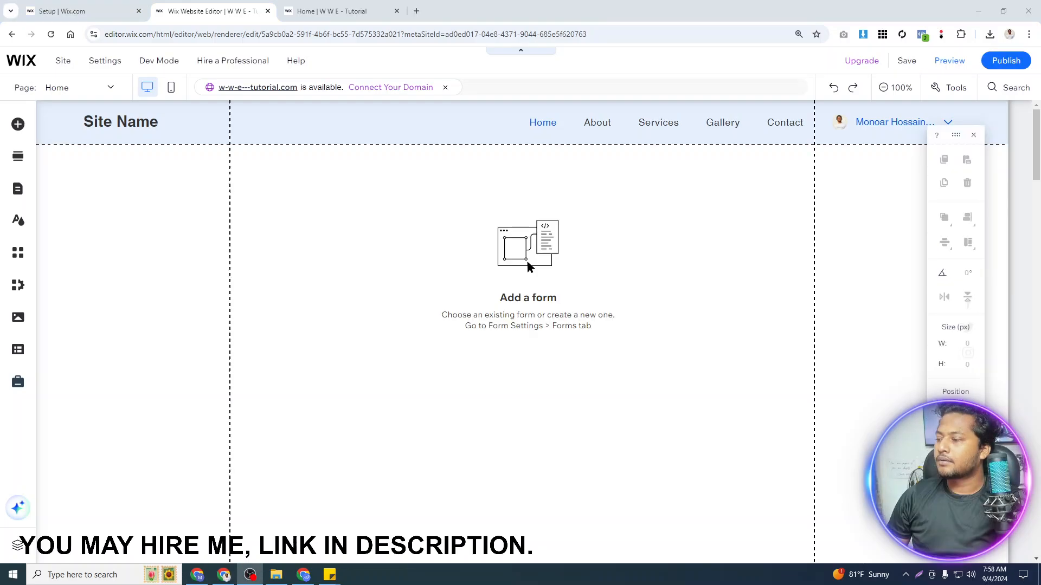
# Open the form placed on the Home page for editing
pyautogui.click(575, 396)
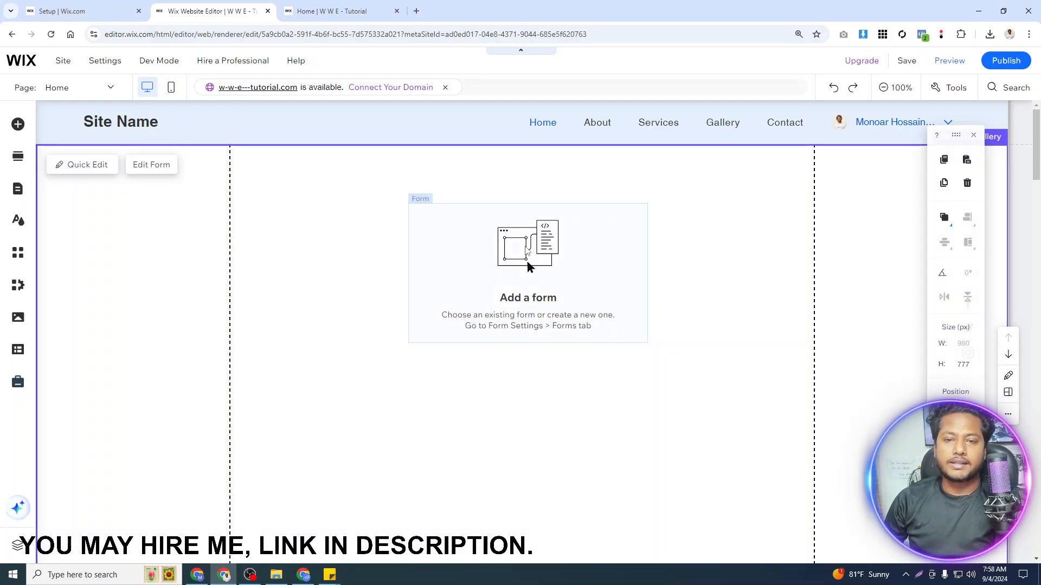
pyautogui.click(529, 266)
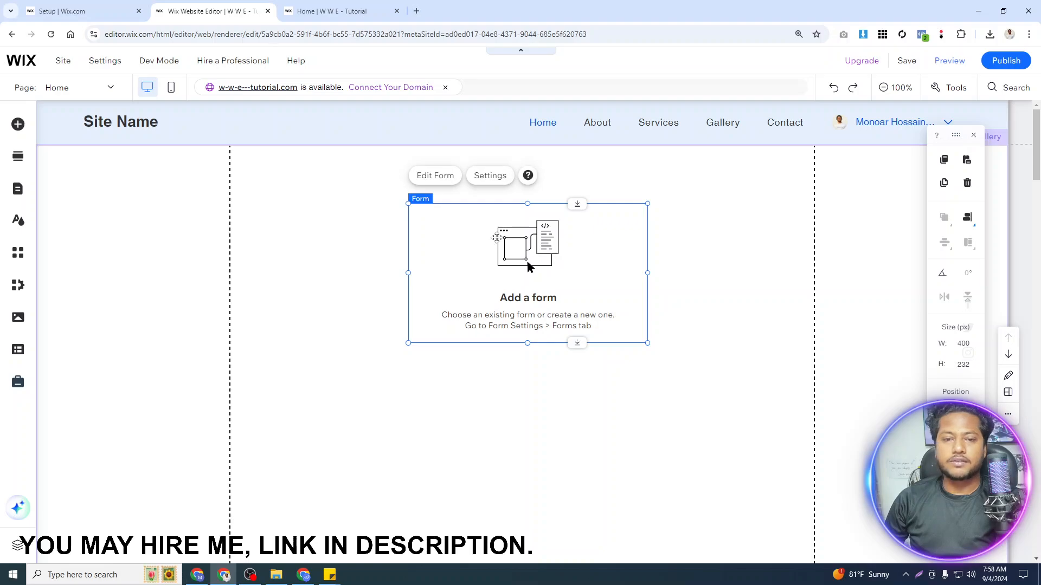
pyautogui.click(436, 180)
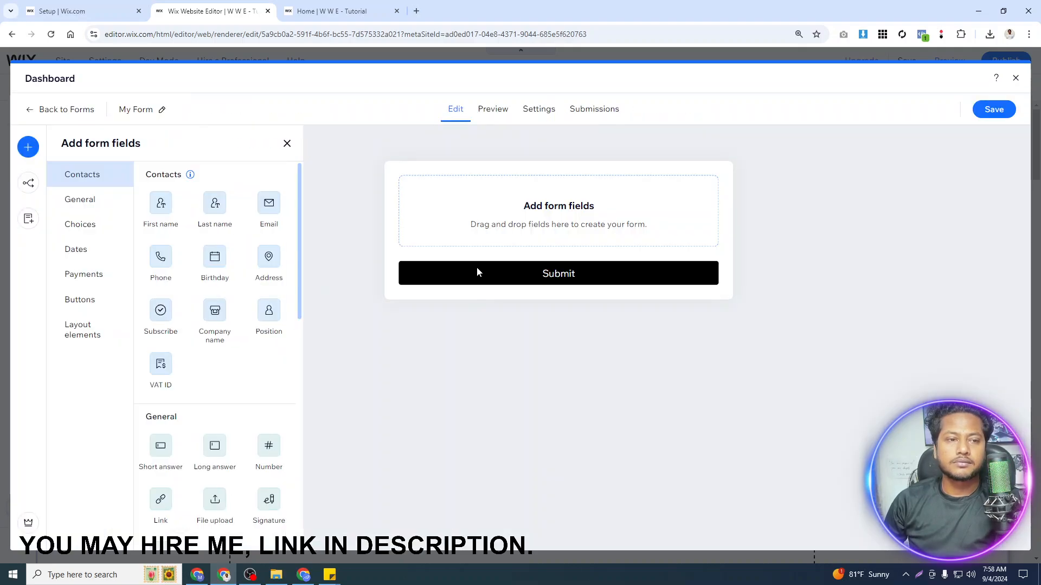
# Look through the form's preview, settings and submissions views, and review its fields from First name to Signature
pyautogui.click(500, 111)
pyautogui.click(539, 112)
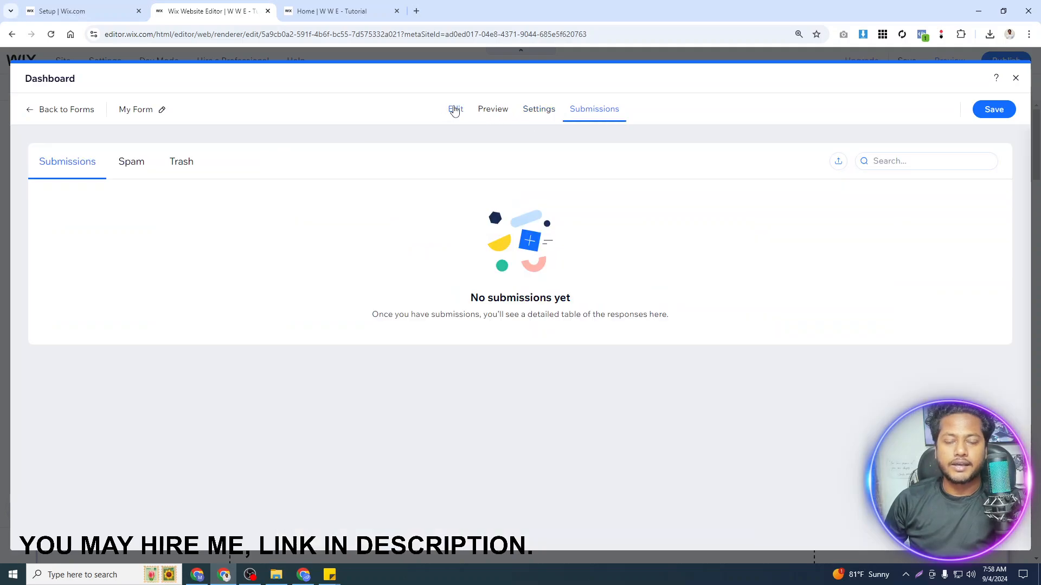
pyautogui.click(454, 110)
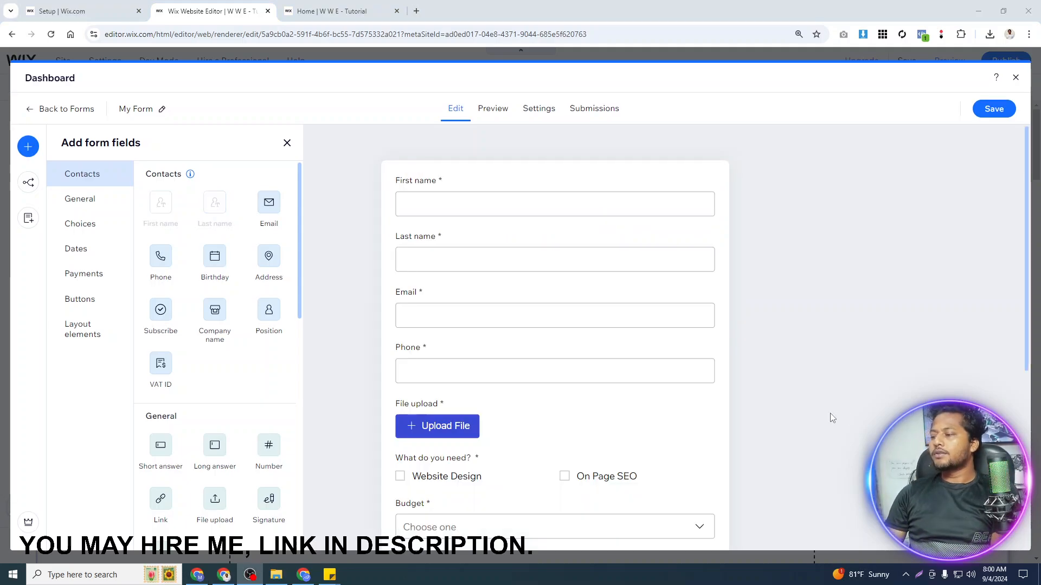
pyautogui.scroll(-3, 592, 340)
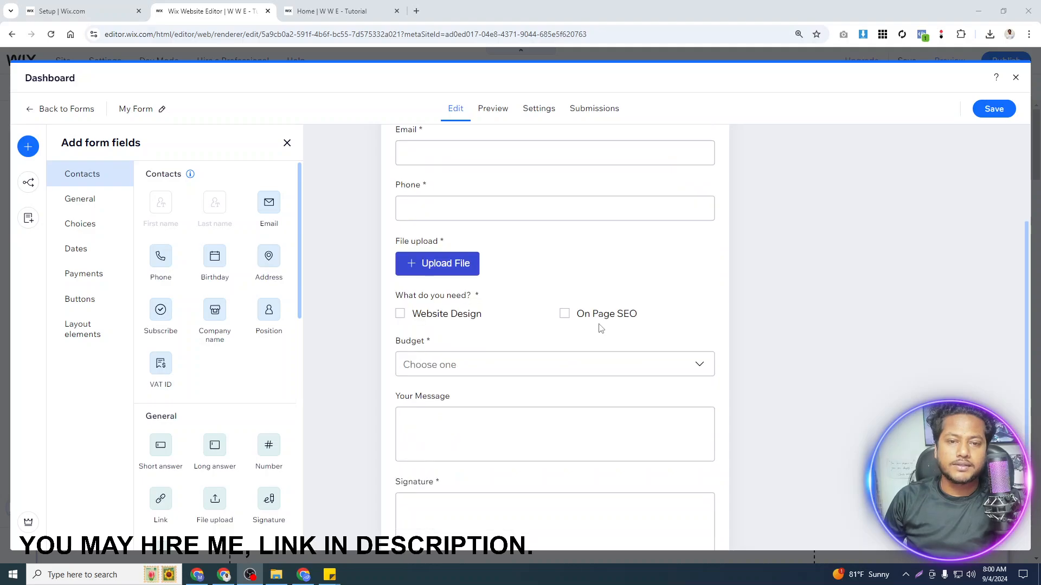
pyautogui.scroll(-3, 599, 328)
pyautogui.scroll(6, 597, 328)
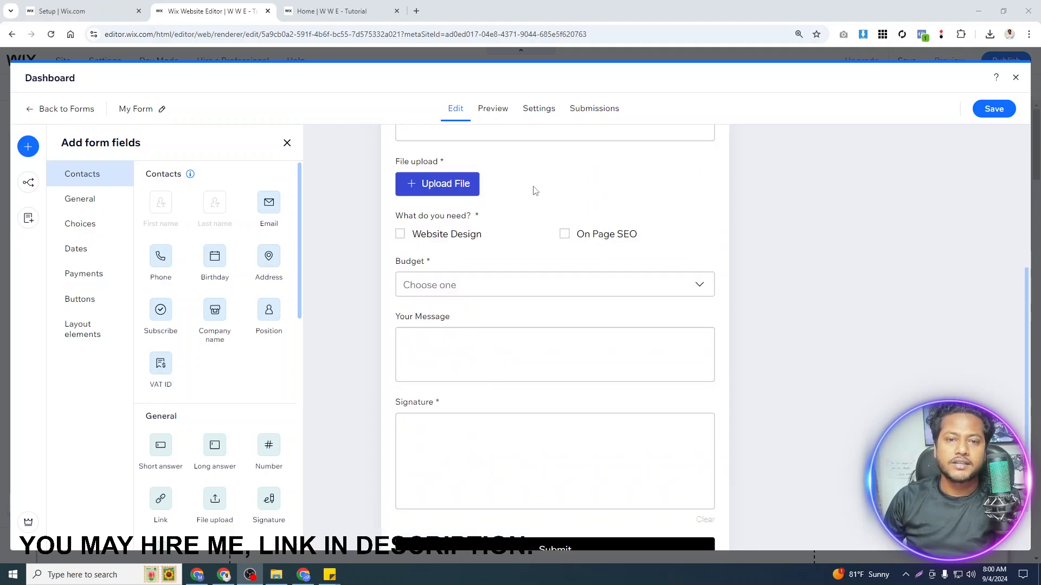
# Rename the form to "Contact Form" in its general settings
pyautogui.click(540, 110)
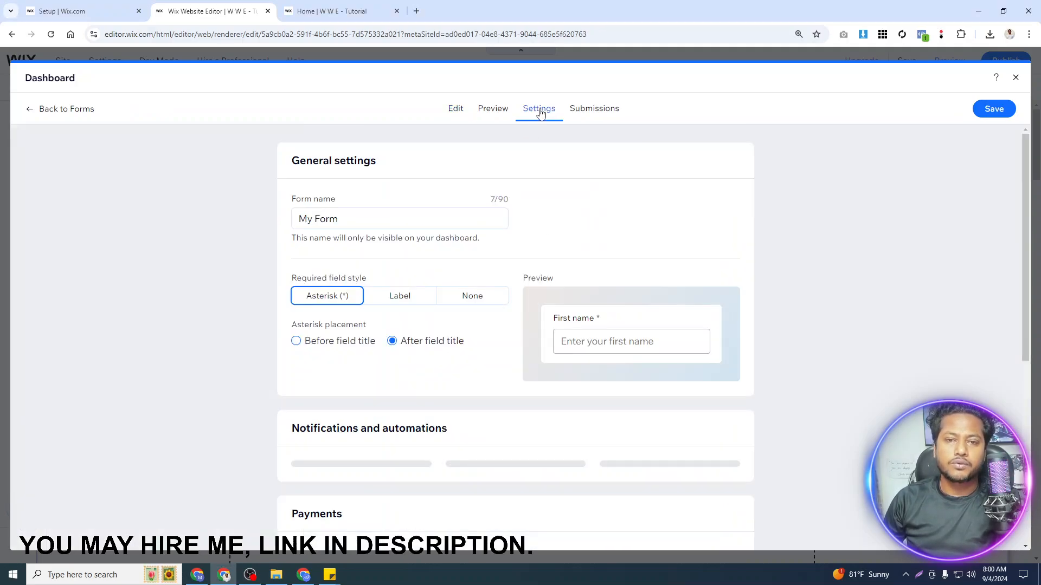
pyautogui.click(367, 223)
pyautogui.hotkey('ctrl', 'a')
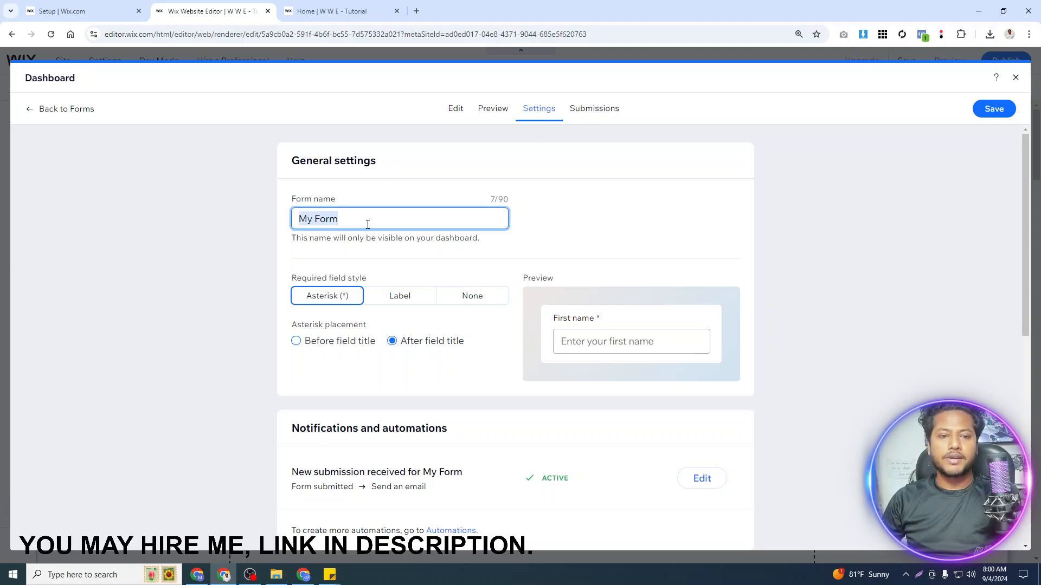
pyautogui.write('Contact ')
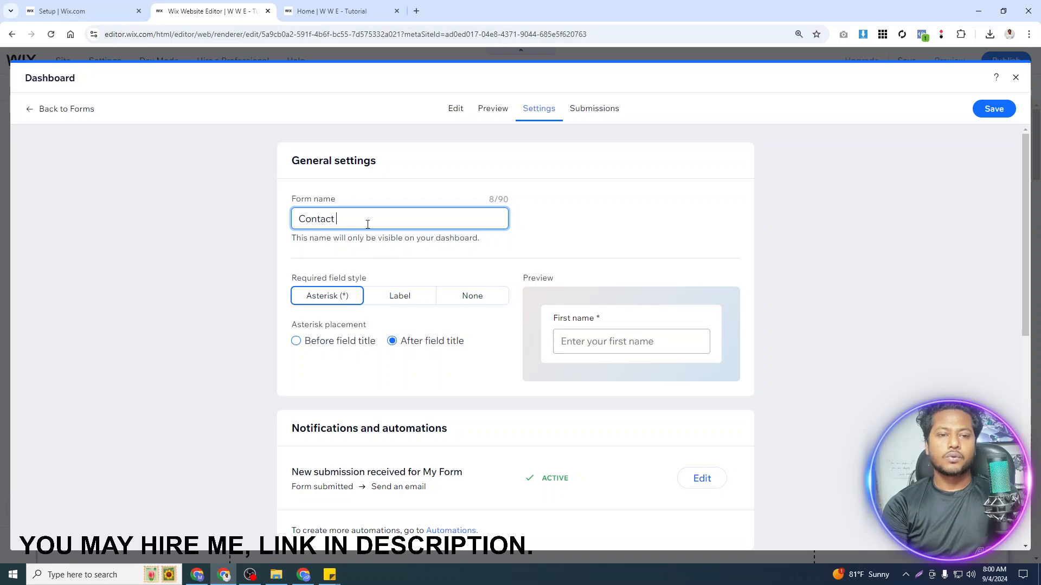
pyautogui.write('Form')
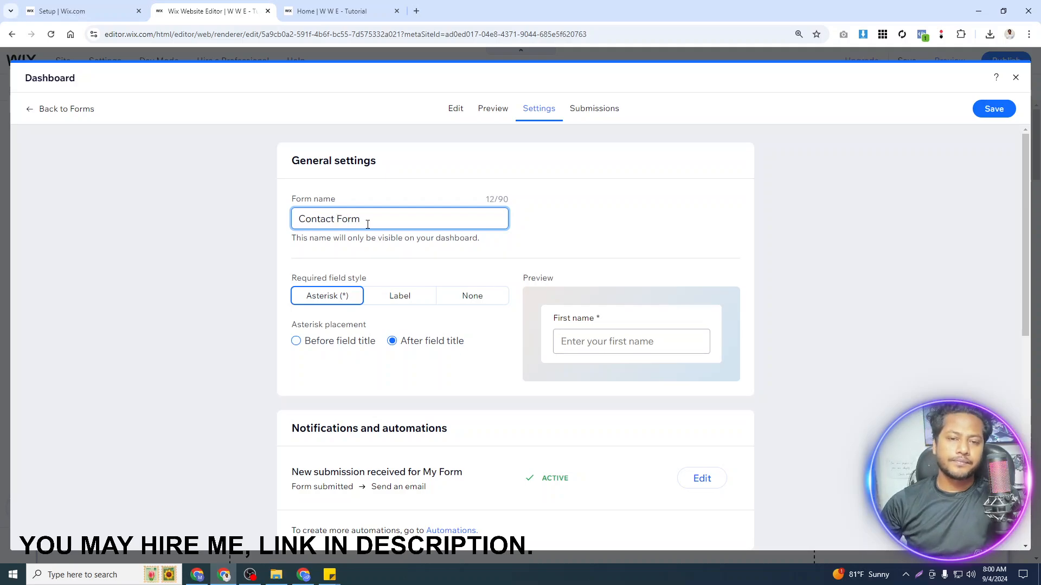
pyautogui.click(658, 225)
# Review the form's required field style, notifications and automations, payments and spam filter settings
pyautogui.scroll(-6, 458, 318)
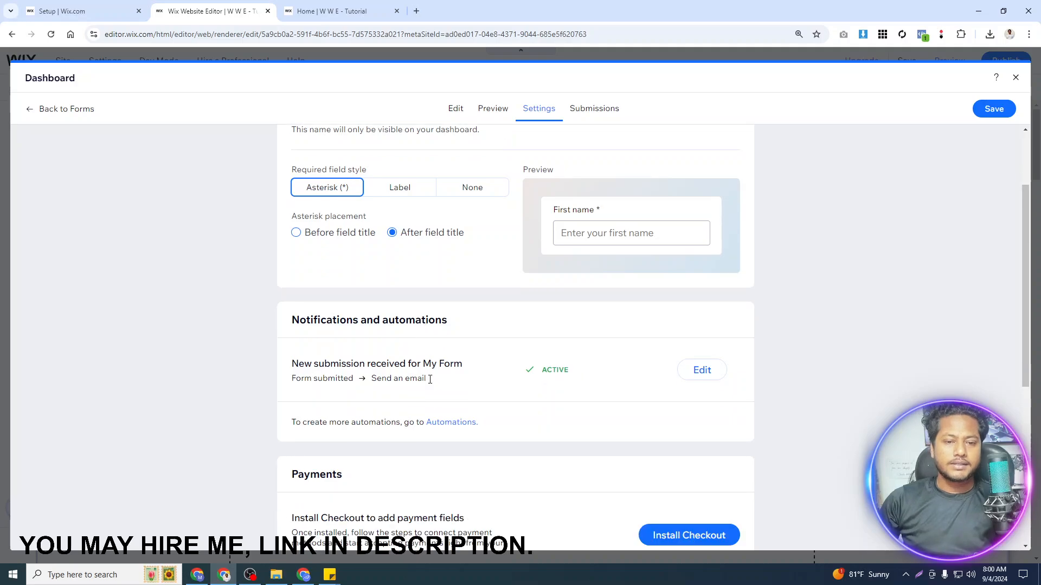
pyautogui.scroll(1, 455, 351)
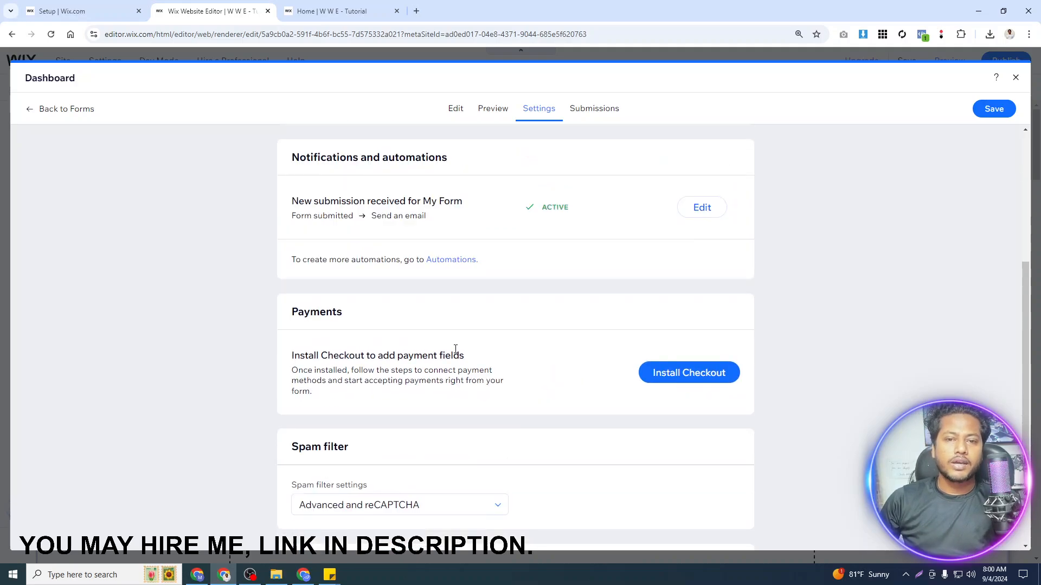
pyautogui.scroll(-3, 406, 333)
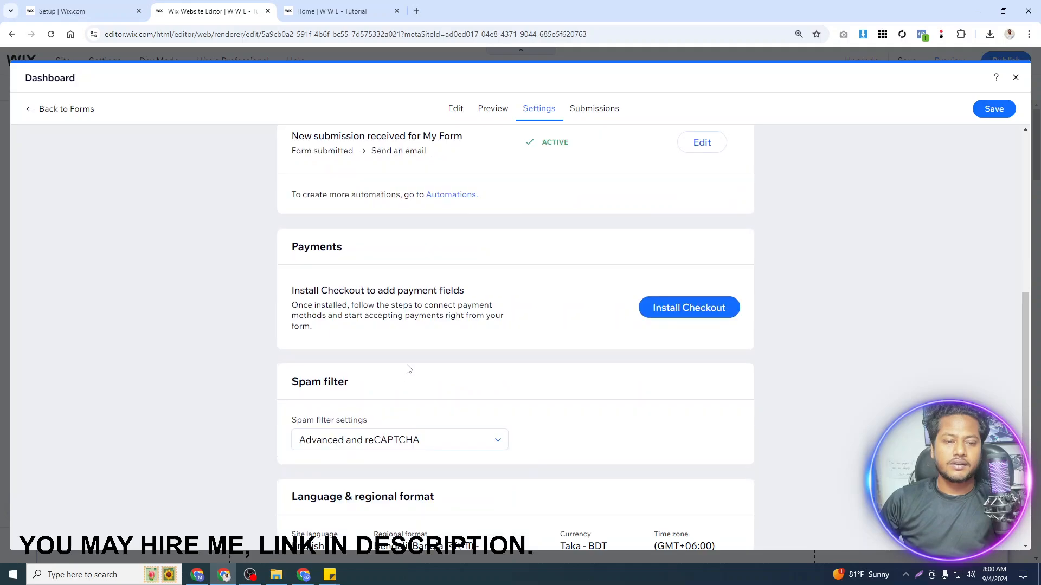
pyautogui.scroll(5, 518, 317)
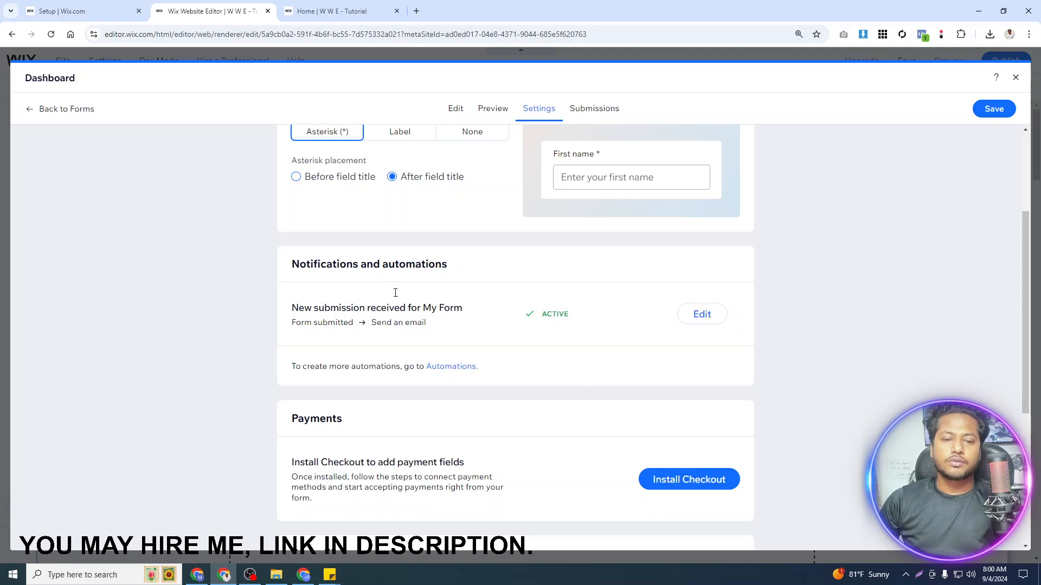
pyautogui.scroll(2, 493, 313)
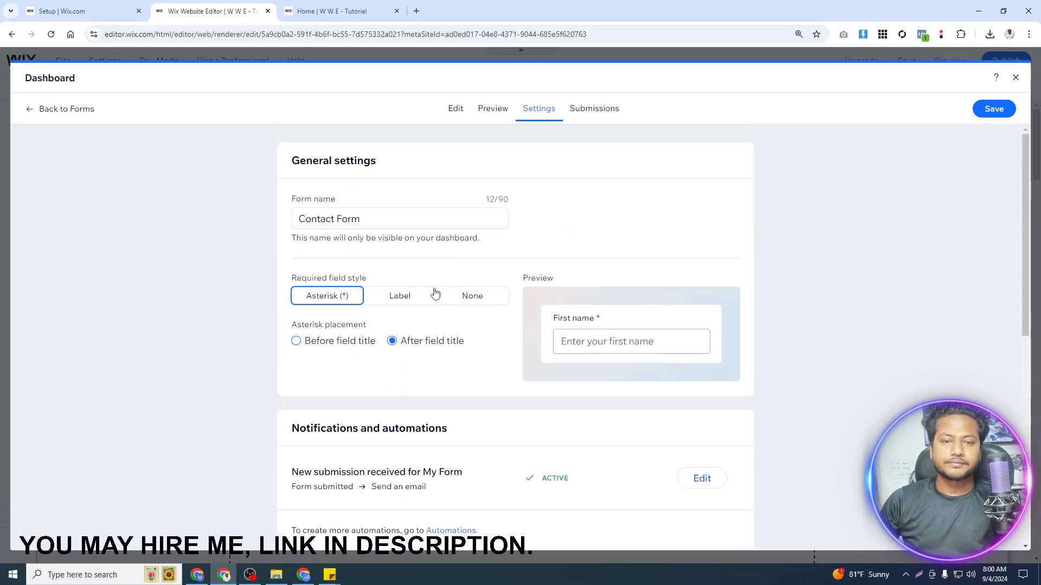
# Check the form's submissions, then save the form and close the form dashboard
pyautogui.click(602, 109)
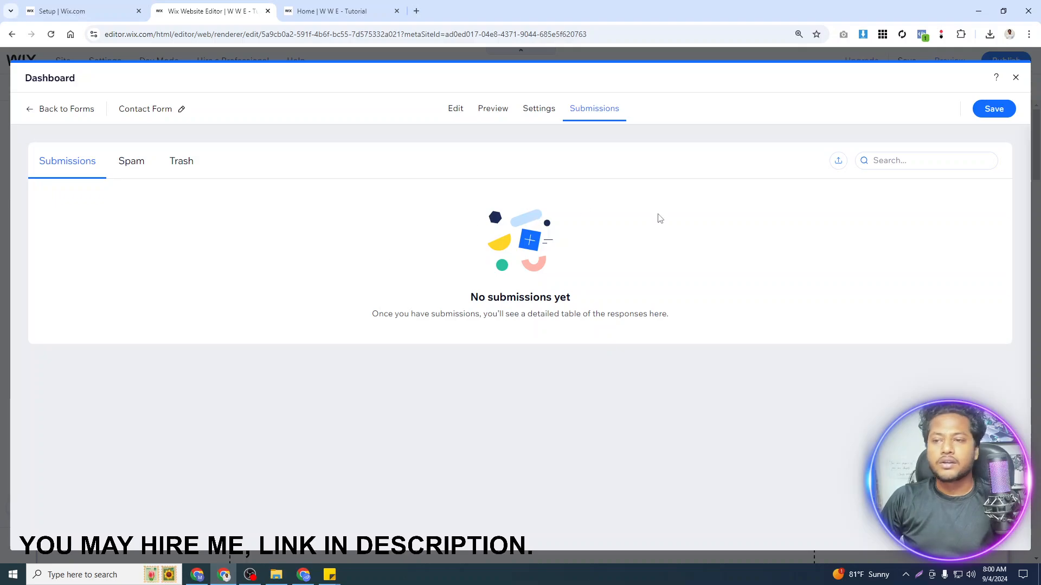
pyautogui.click(999, 112)
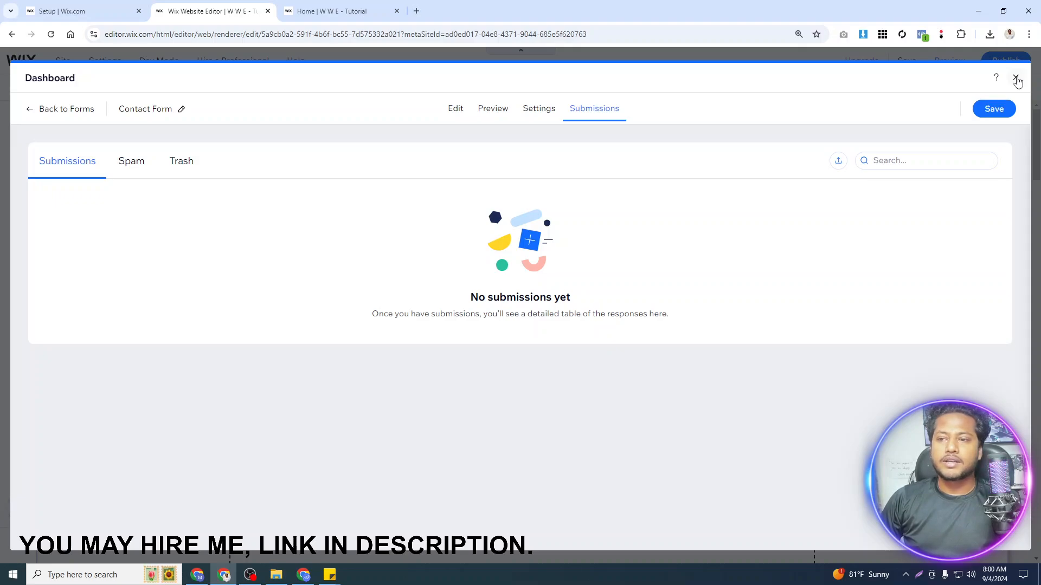
pyautogui.click(1016, 81)
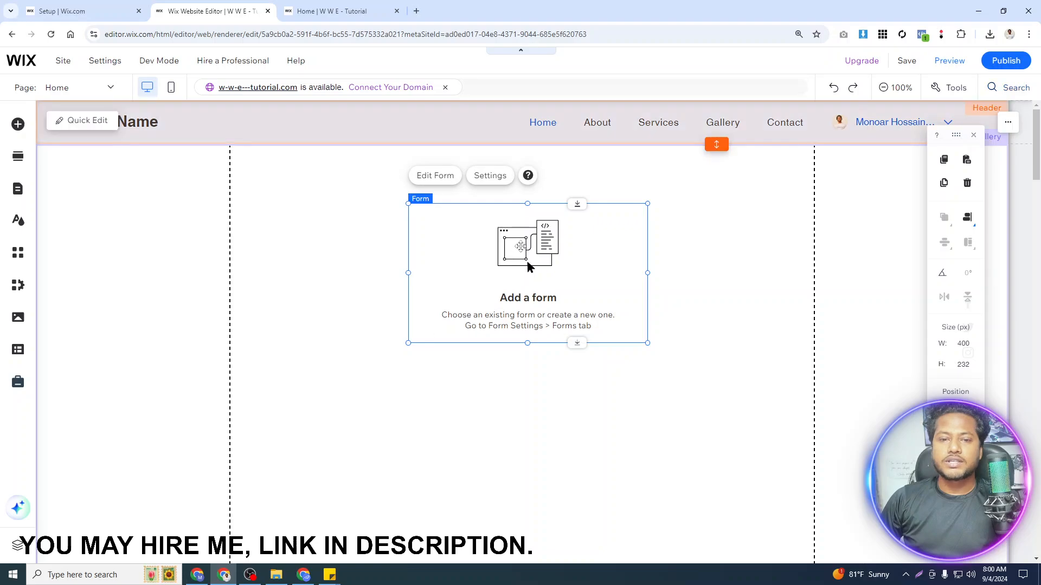
pyautogui.scroll(-2, 599, 296)
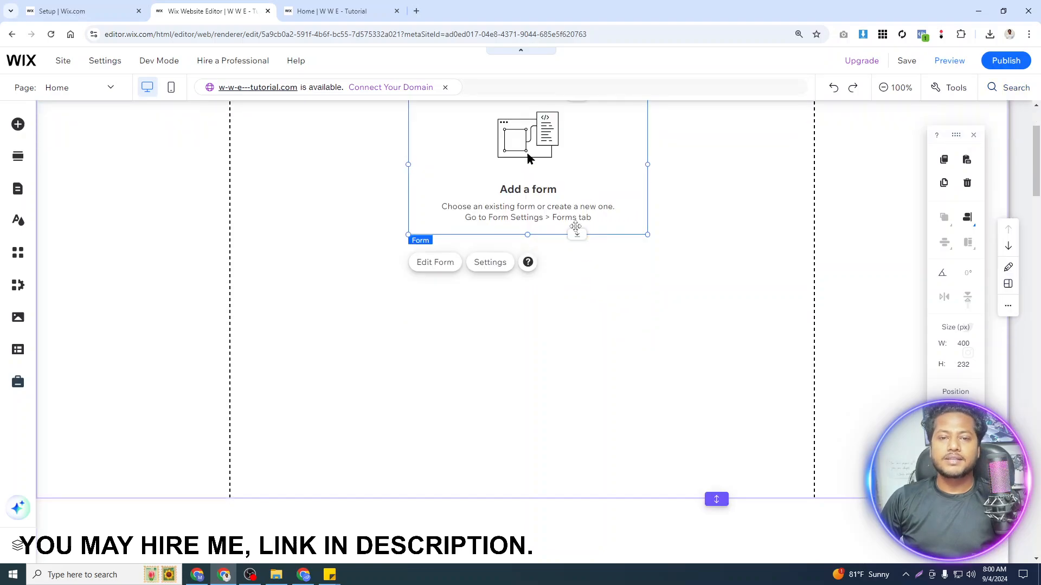
pyautogui.scroll(2, 575, 226)
pyautogui.click(386, 245)
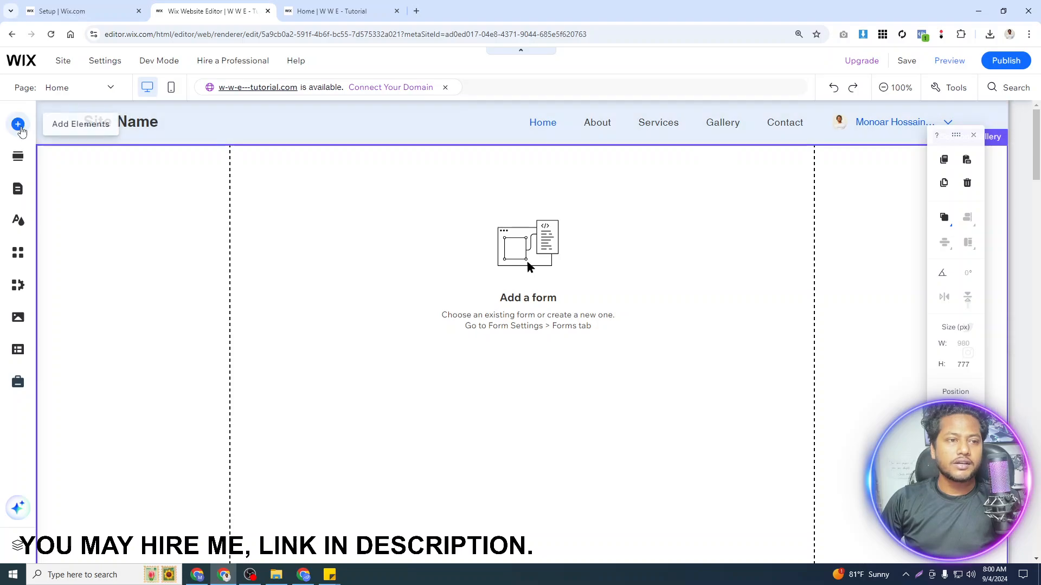
pyautogui.click(19, 126)
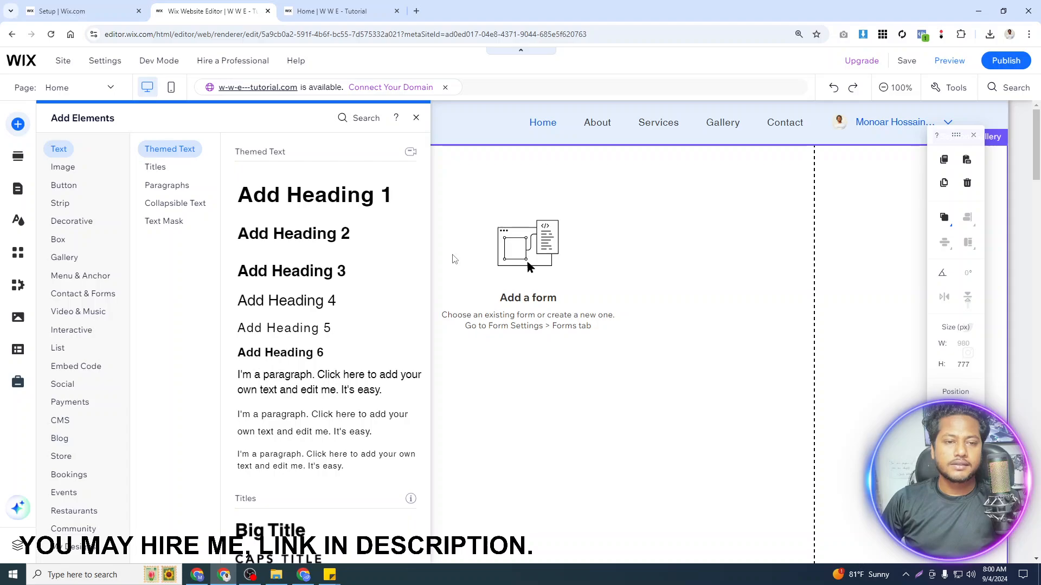
pyautogui.click(76, 312)
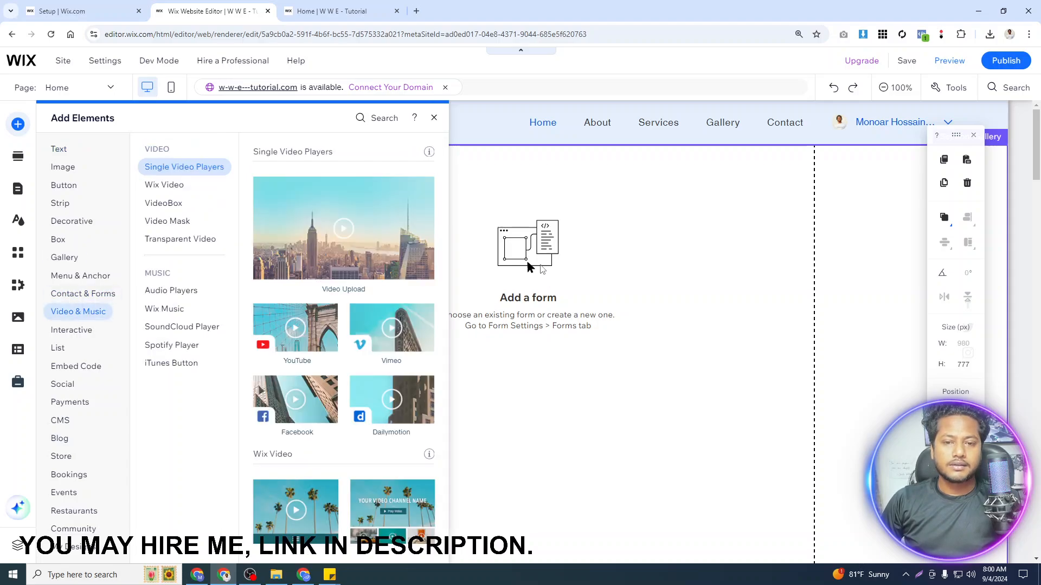
pyautogui.click(434, 120)
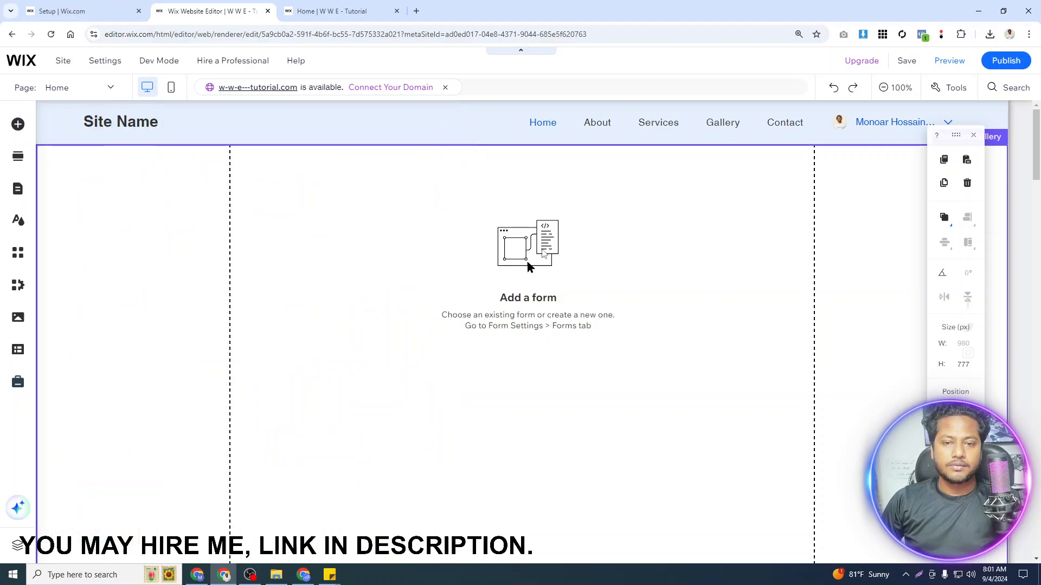
# Undo the placement of the form placeholder on the Home page and check the emptied section
pyautogui.hotkey('ctrl', 'z')
pyautogui.scroll(-7, 543, 312)
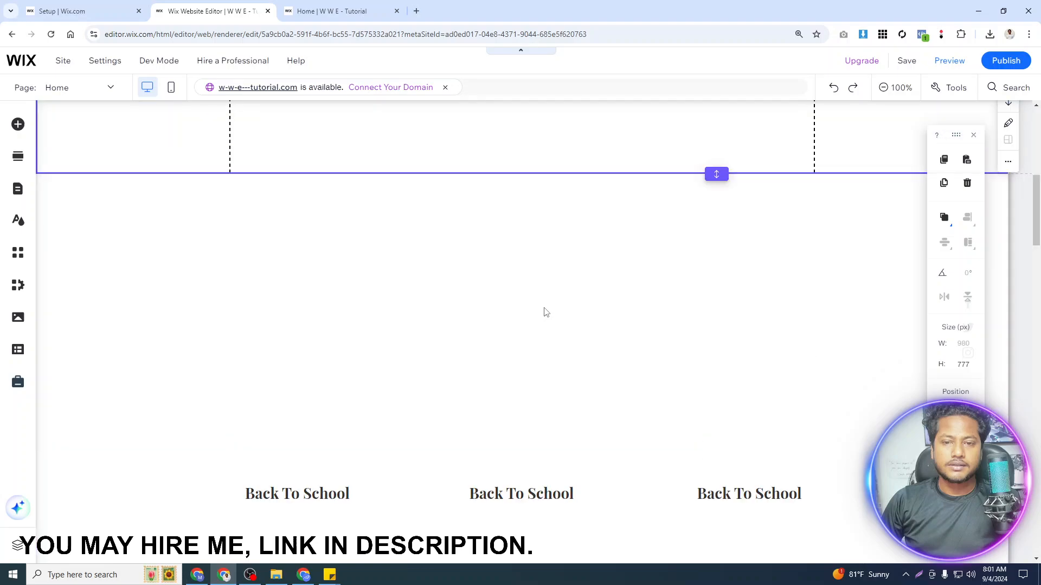
pyautogui.scroll(7, 544, 307)
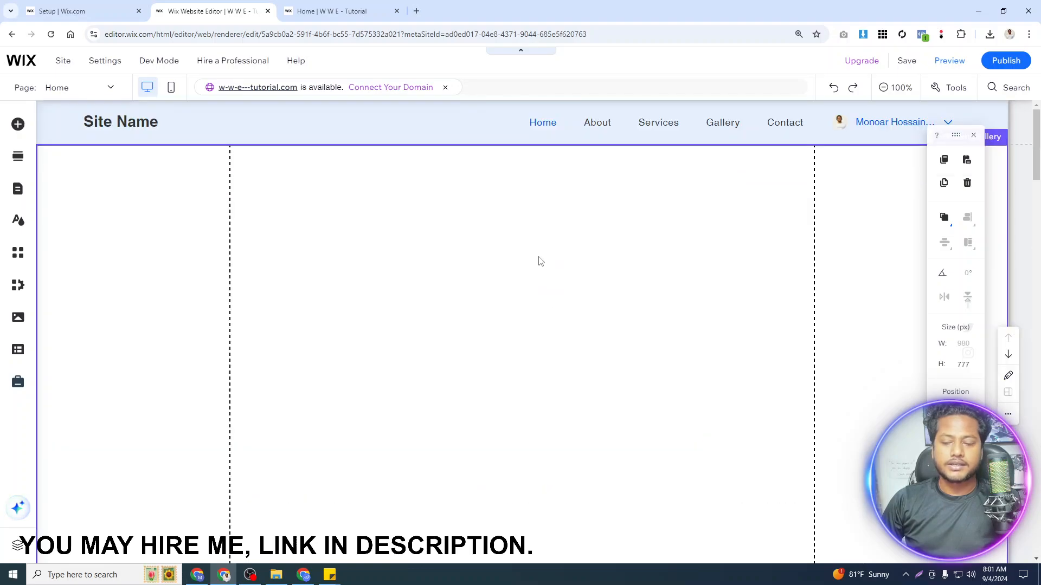
# Try to add a previously saved form to the Home page and check the page for it
pyautogui.click(18, 125)
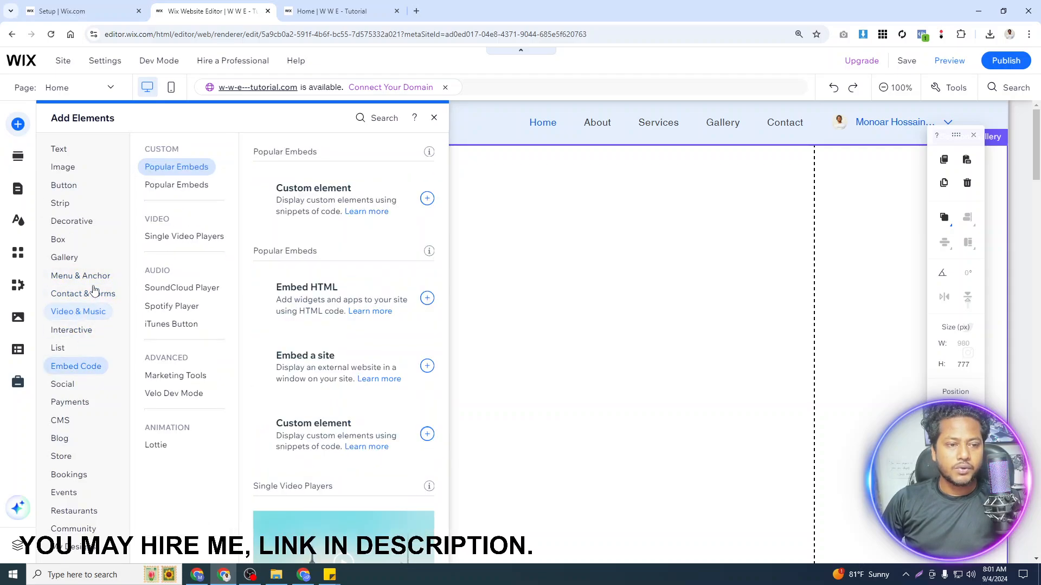
pyautogui.moveTo(92, 299)
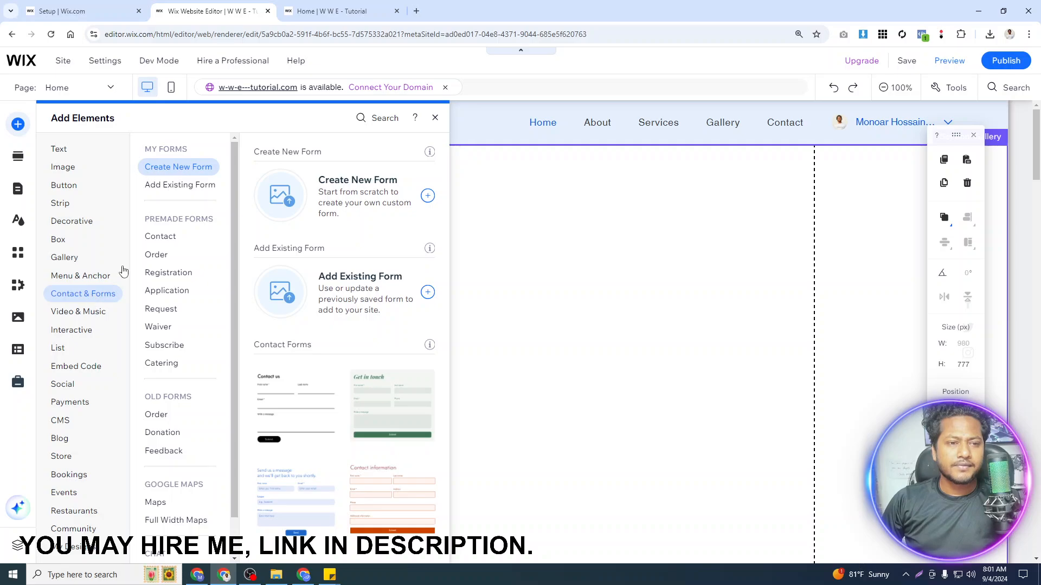
pyautogui.click(180, 186)
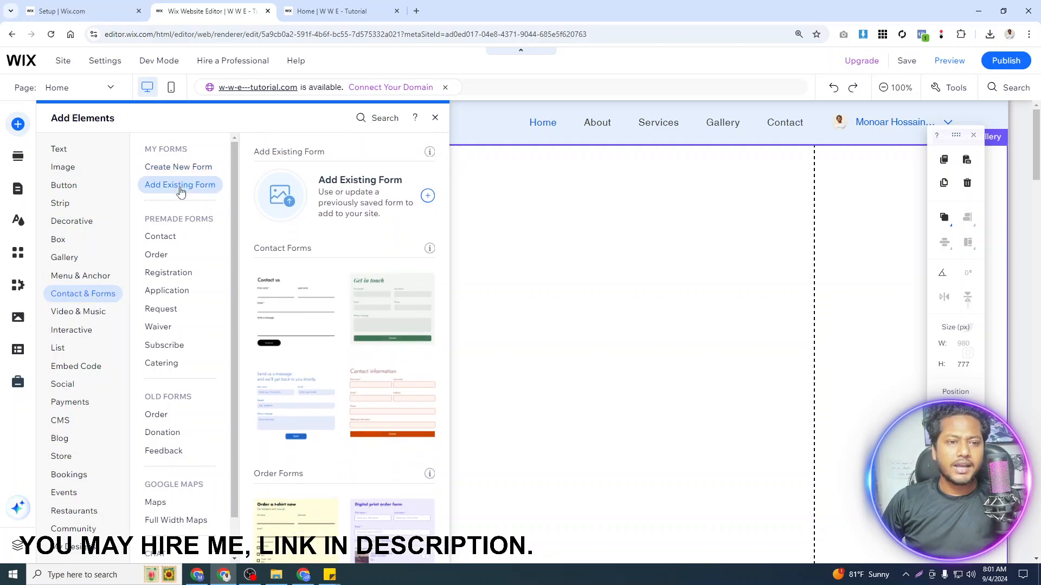
pyautogui.click(411, 188)
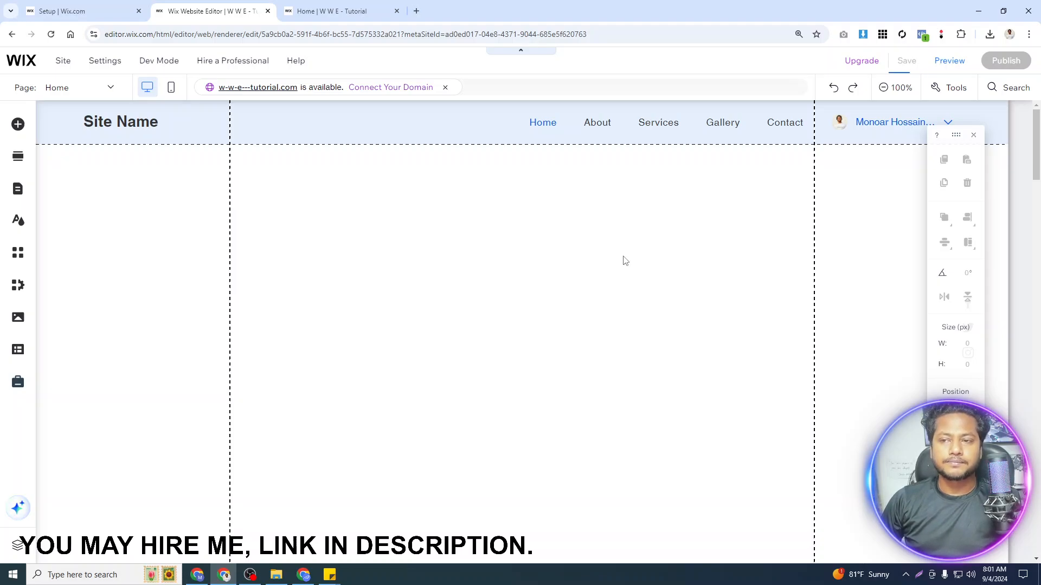
pyautogui.moveTo(906, 63)
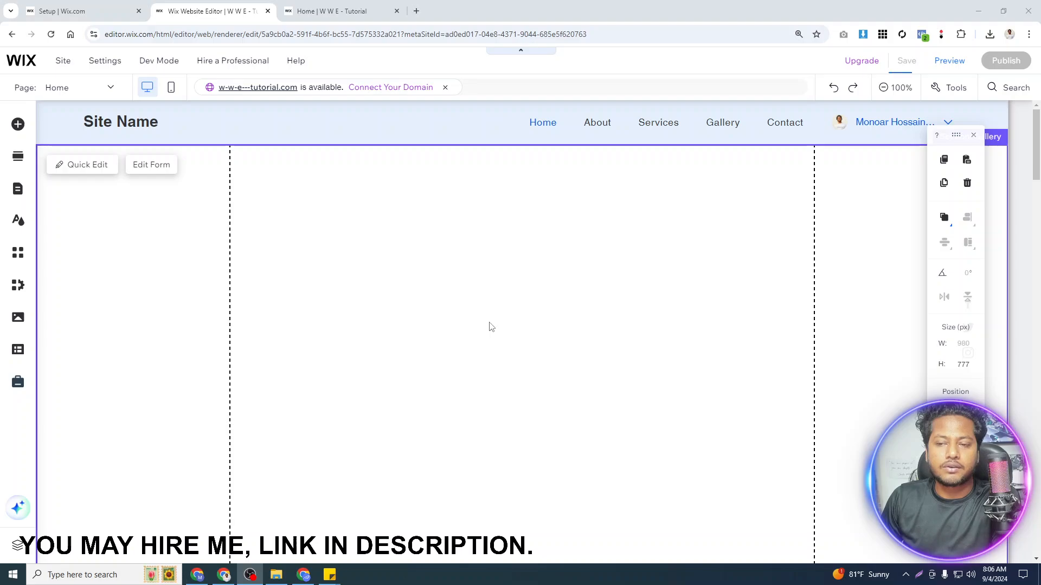
pyautogui.scroll(-8, 572, 304)
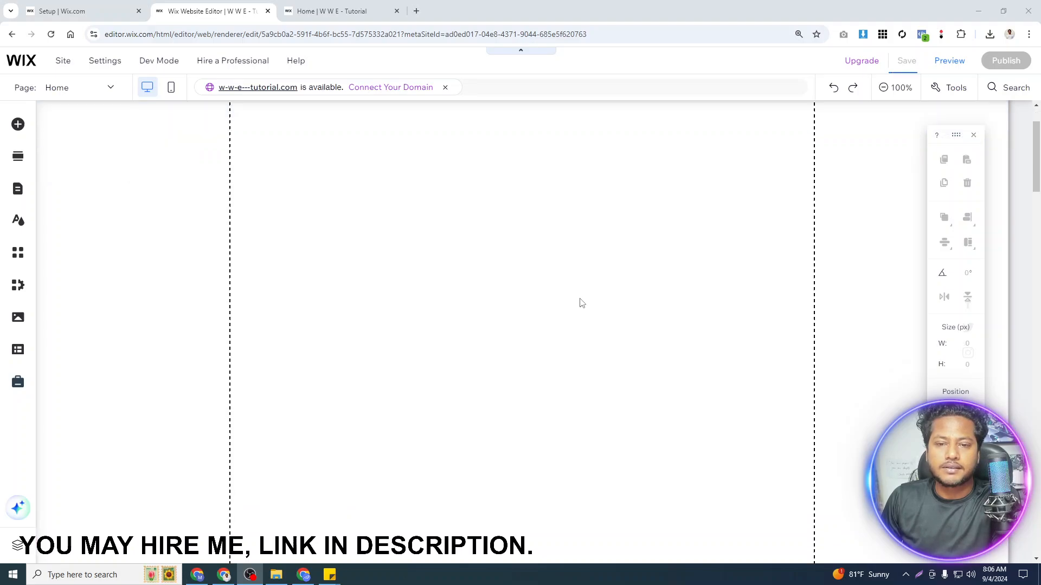
pyautogui.scroll(9, 586, 297)
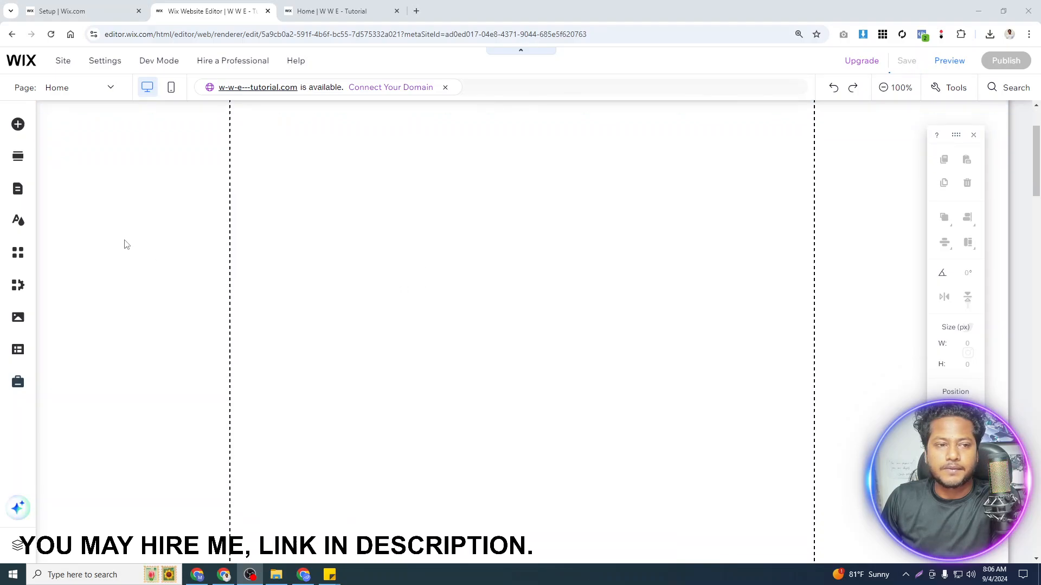
# Add a new form element from the Contact & Forms elements to the Home page and reload the editor
pyautogui.click(18, 125)
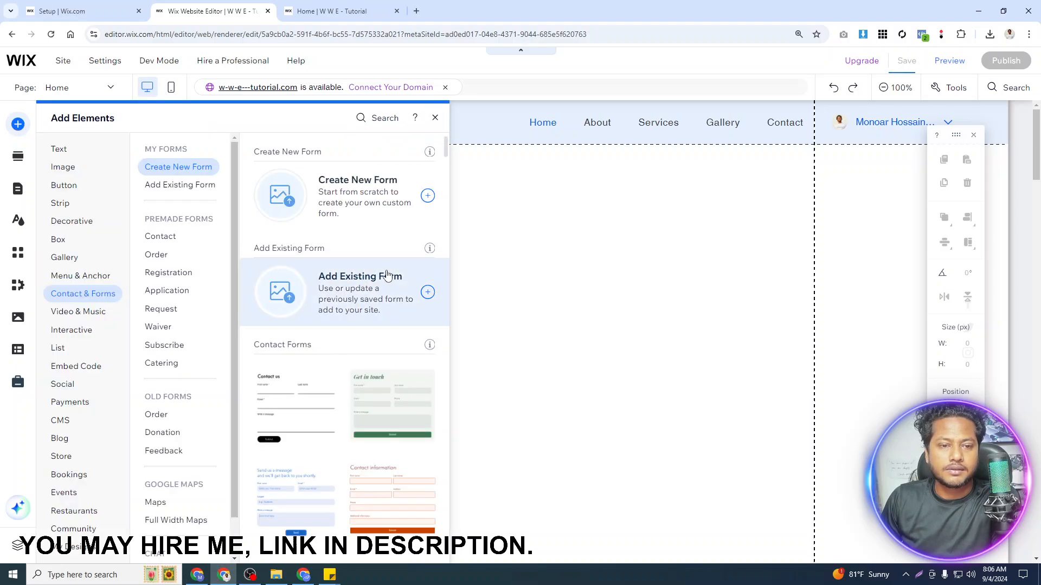
pyautogui.click(432, 198)
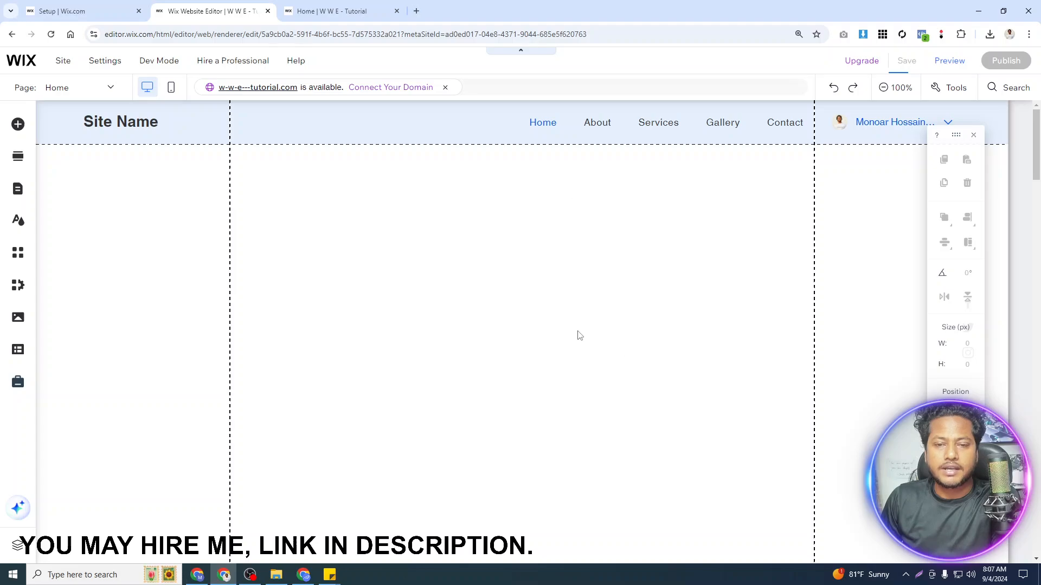
pyautogui.click(51, 35)
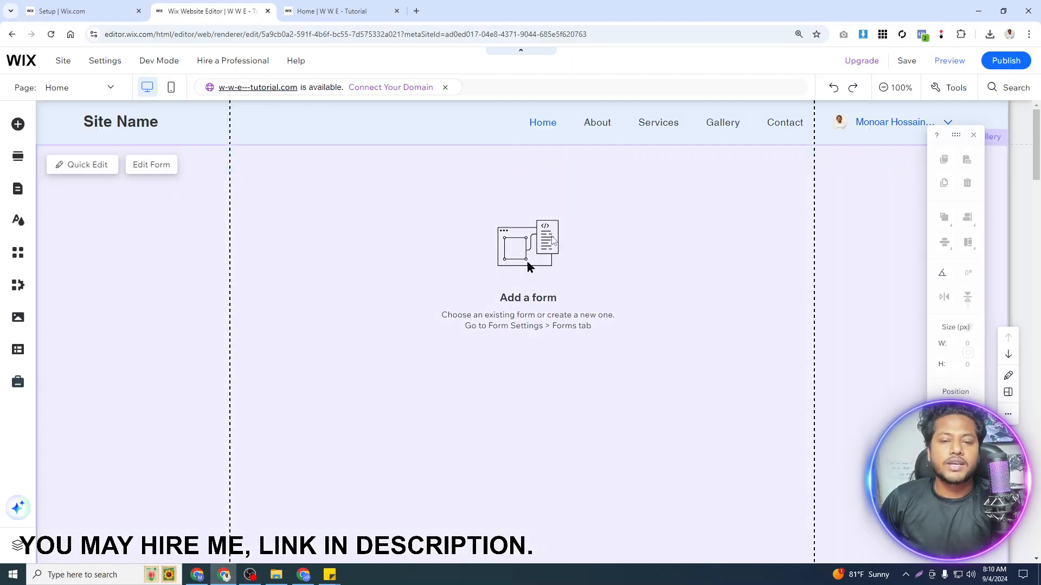
# Assign the saved "Contact Form" to the form placeholder on the Home page and close the form settings
pyautogui.click(541, 265)
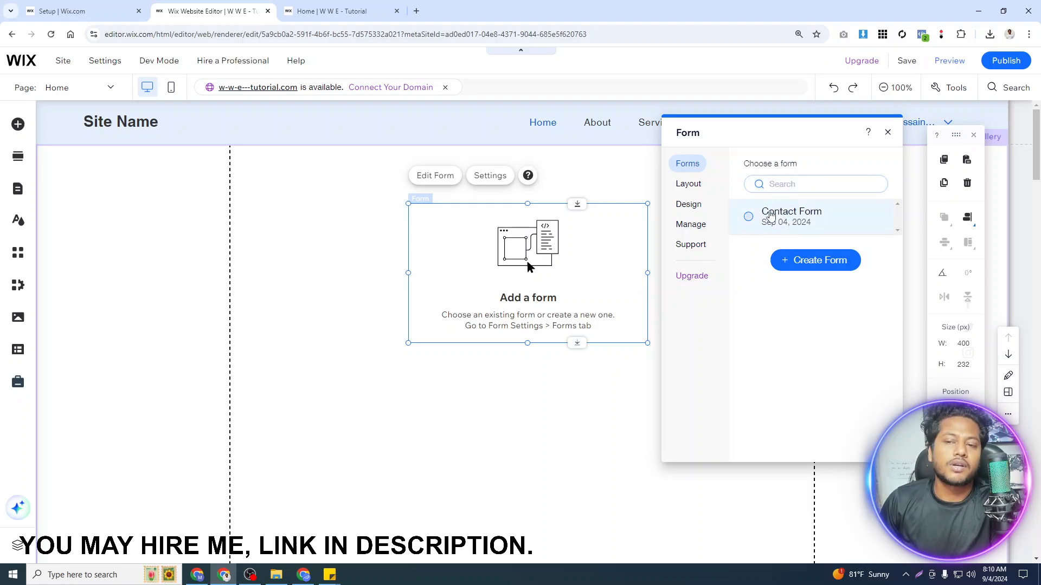
pyautogui.click(749, 217)
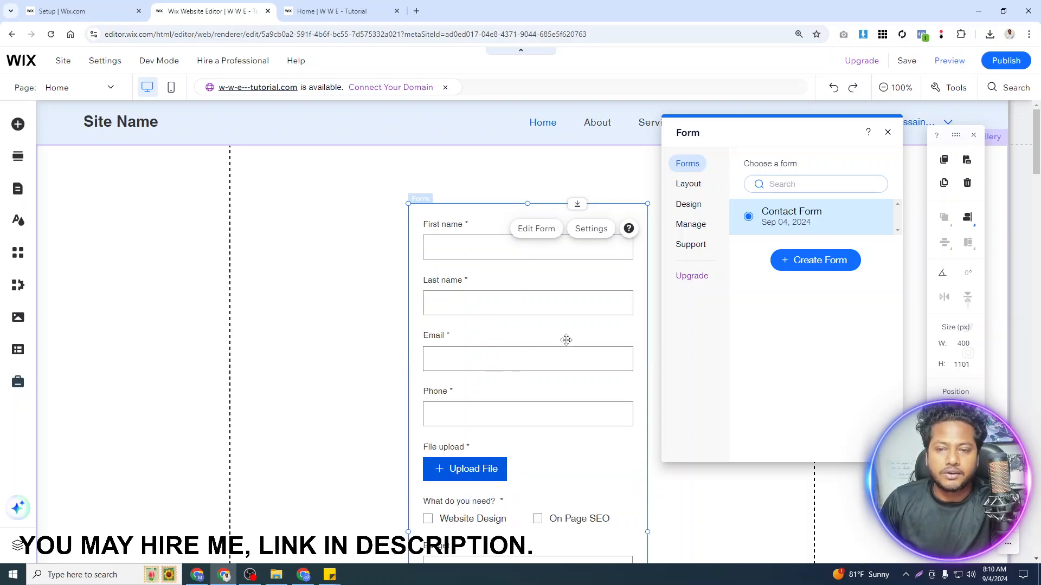
pyautogui.scroll(-2, 761, 219)
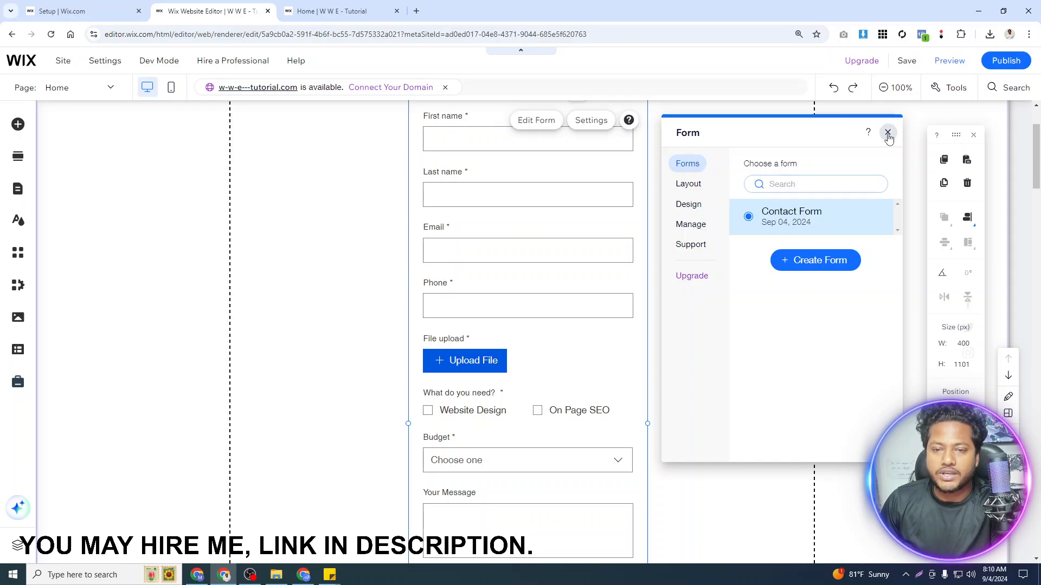
pyautogui.click(887, 133)
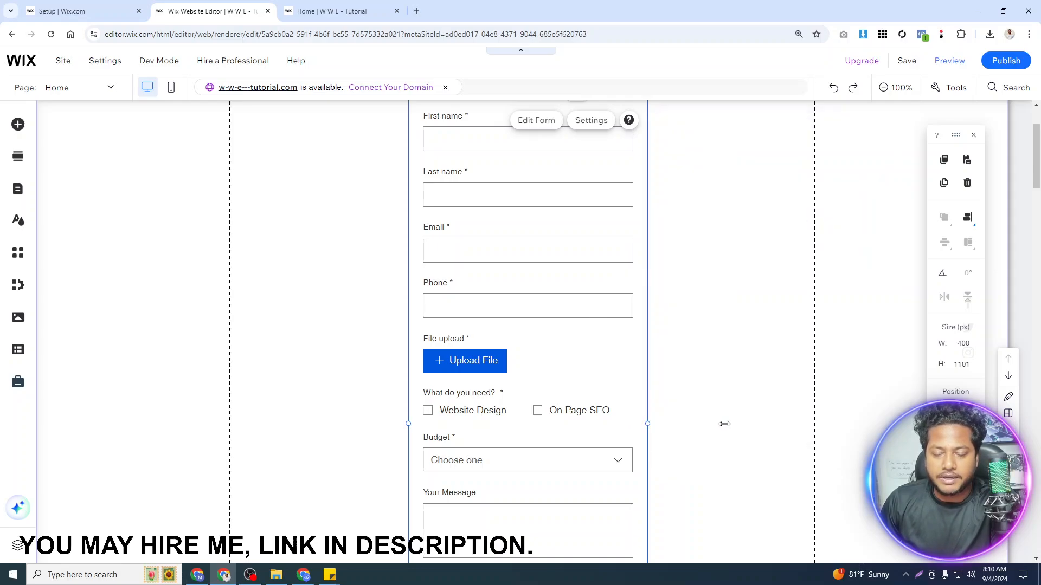
# Widen the contact form to 680 px and align it to the horizontal center of the section
pyautogui.moveTo(725, 424); pyautogui.dragTo(815, 417)
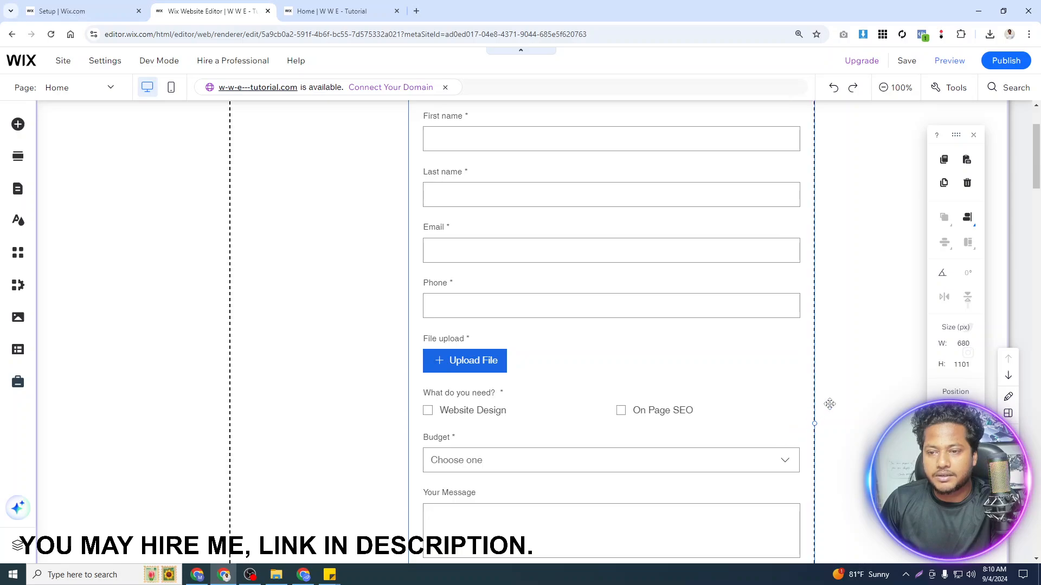
pyautogui.click(942, 219)
pyautogui.click(938, 222)
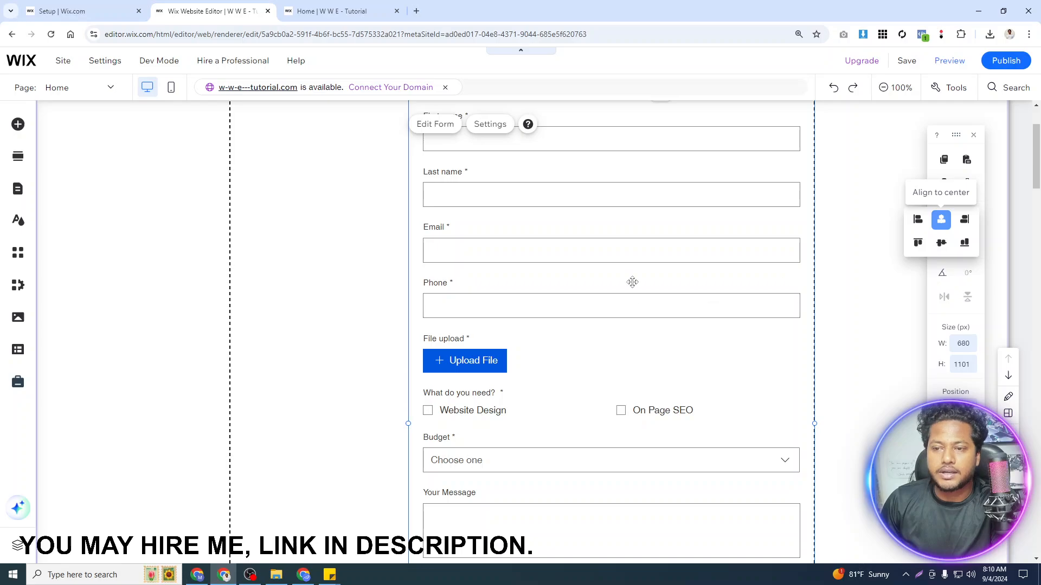
pyautogui.click(802, 288)
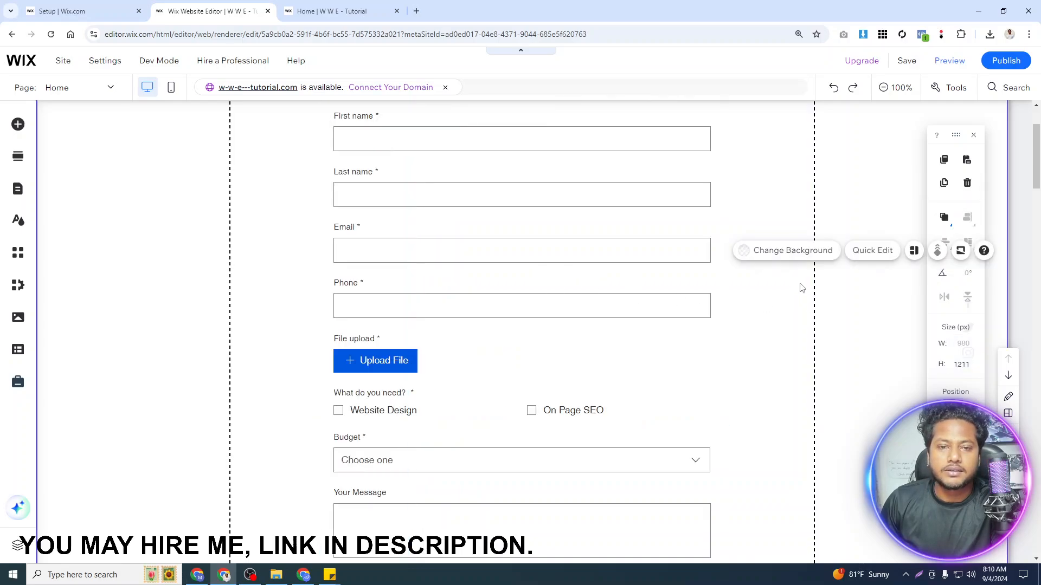
# Move the contact form slightly up, closer to the Home page header, and deselect it
pyautogui.scroll(2, 802, 285)
pyautogui.click(516, 253)
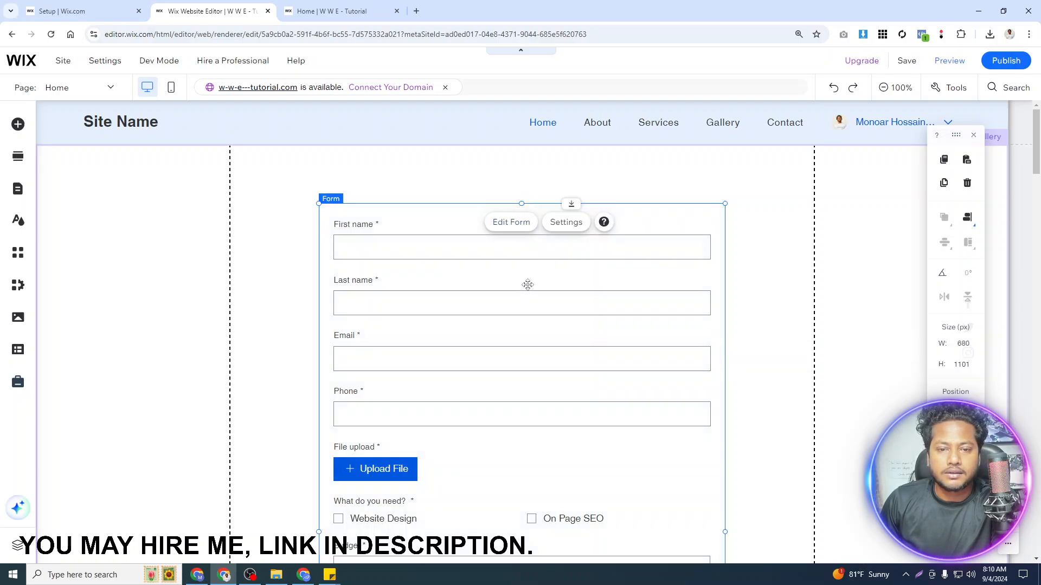
pyautogui.moveTo(527, 284); pyautogui.dragTo(527, 242)
pyautogui.click(787, 262)
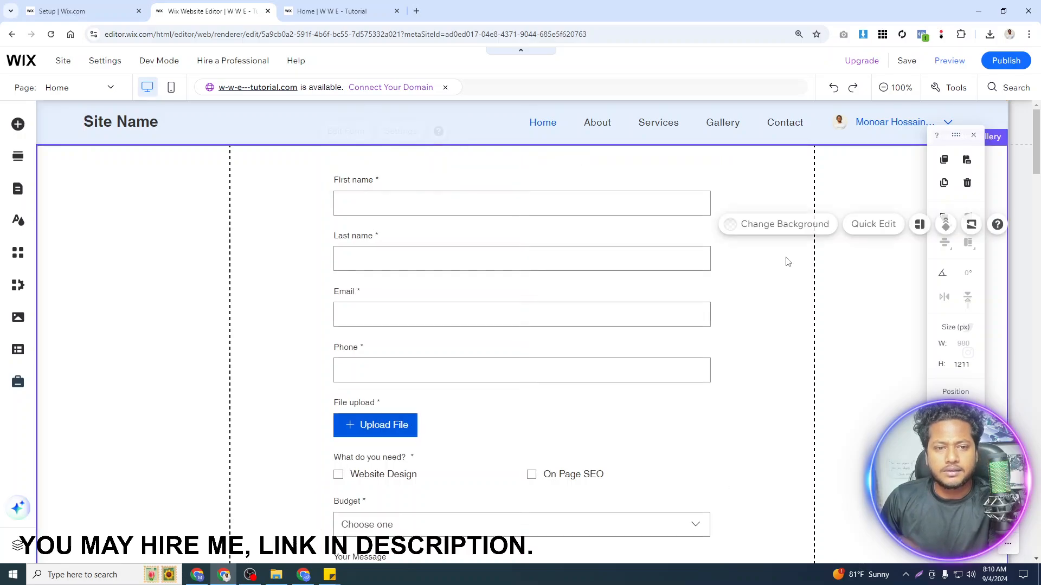
# Publish the site, then reload the live Home page and look over the contact form
pyautogui.scroll(-7, 787, 262)
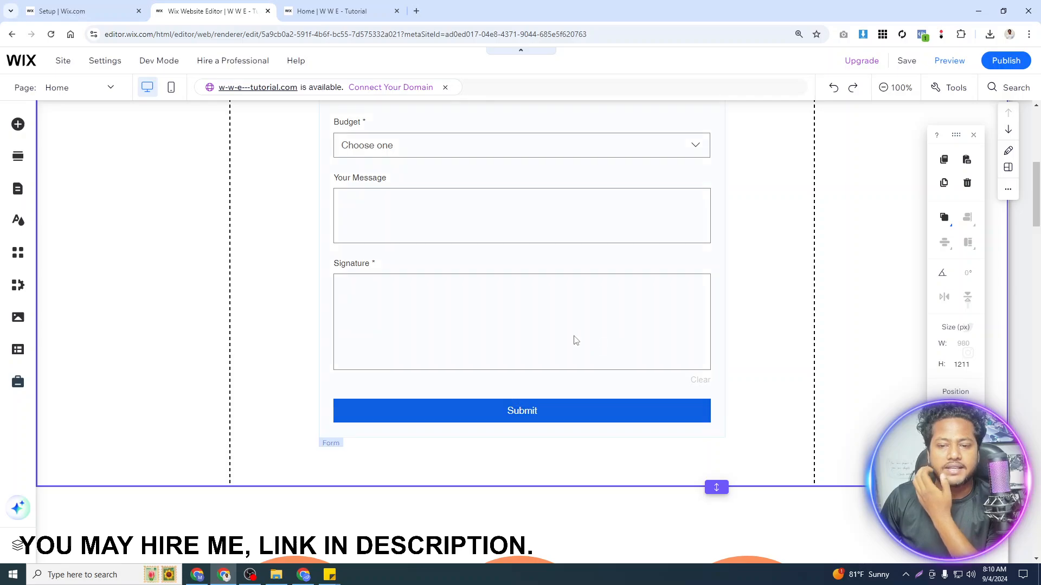
pyautogui.scroll(2, 818, 280)
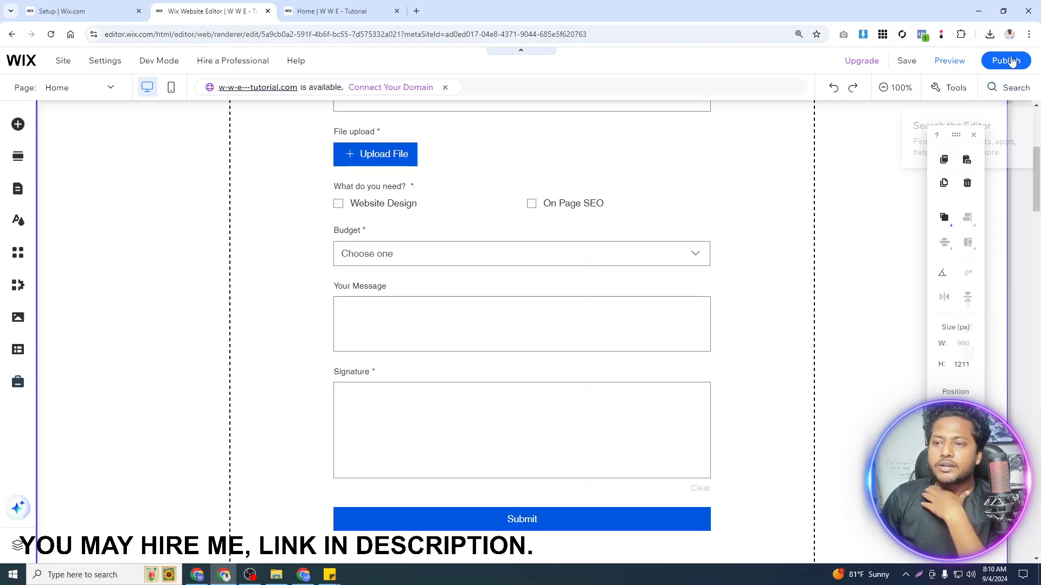
pyautogui.click(363, 7)
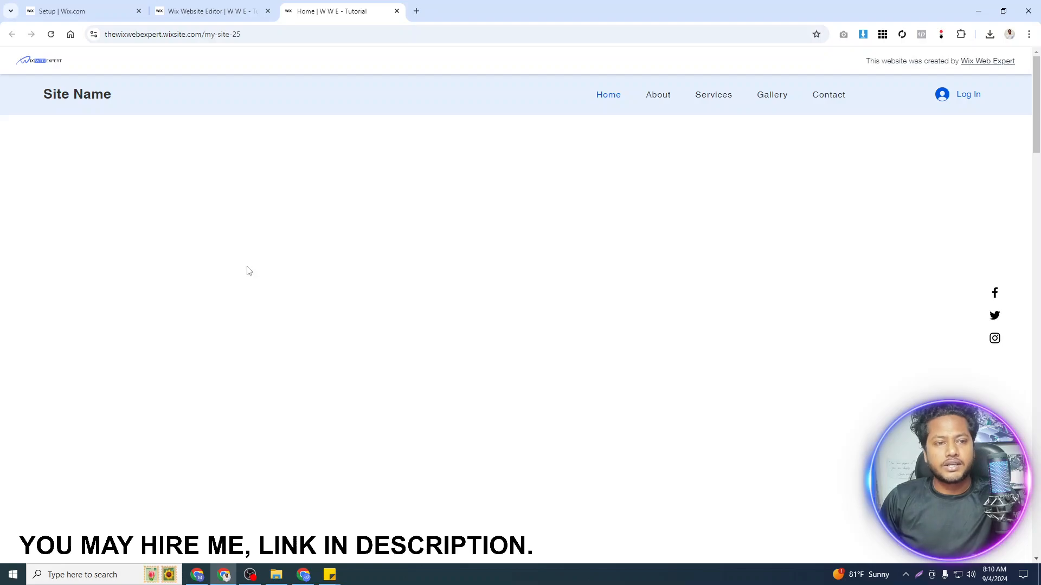
pyautogui.press('F5')
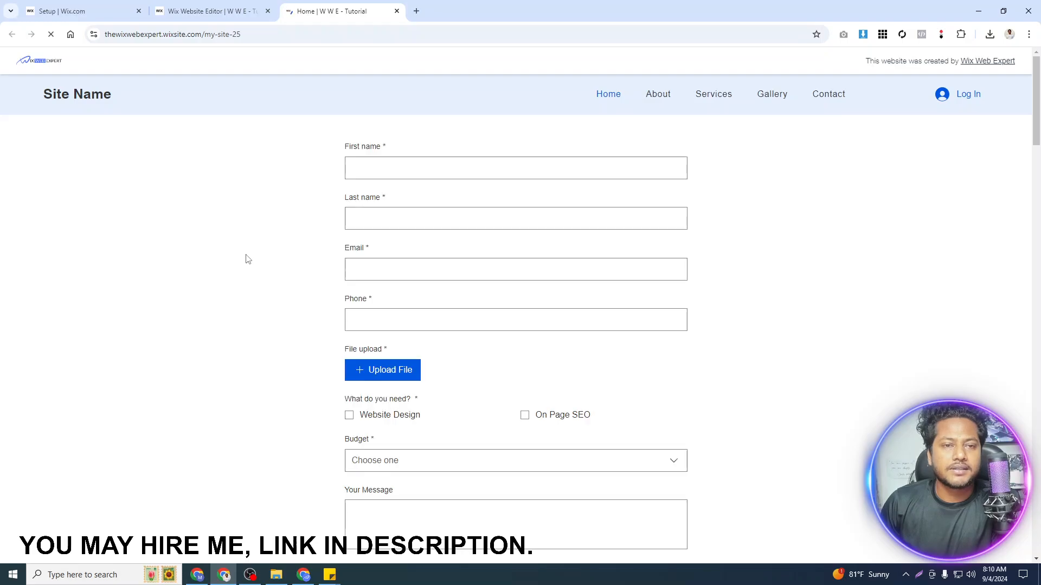
pyautogui.scroll(-4, 596, 299)
pyautogui.scroll(4, 499, 304)
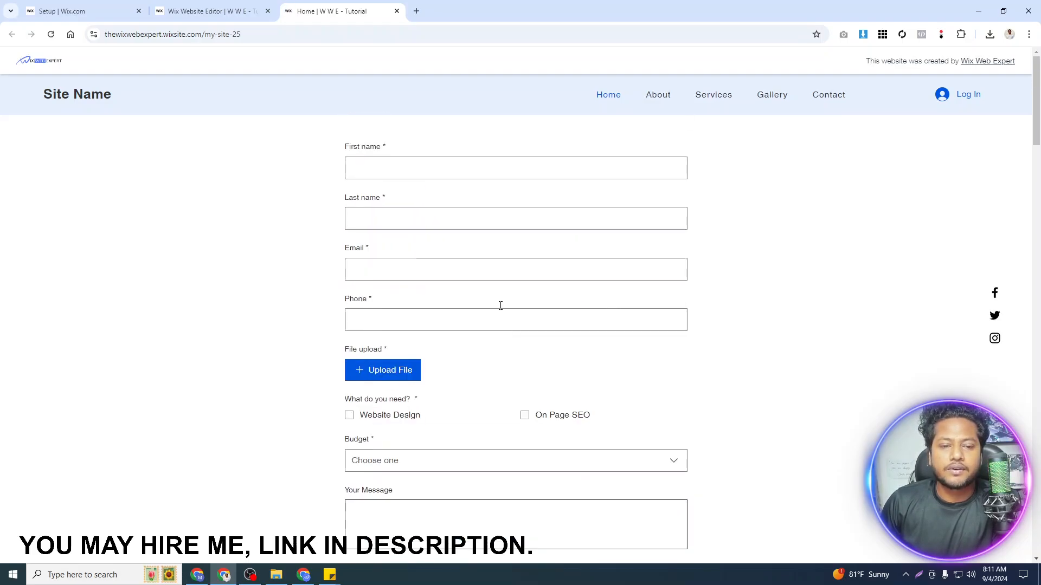
# Fill in the contact's name, email and phone on the live form, and upload "Wix Web Expert Default Design (1).png"
pyautogui.click(443, 169)
pyautogui.click(465, 204)
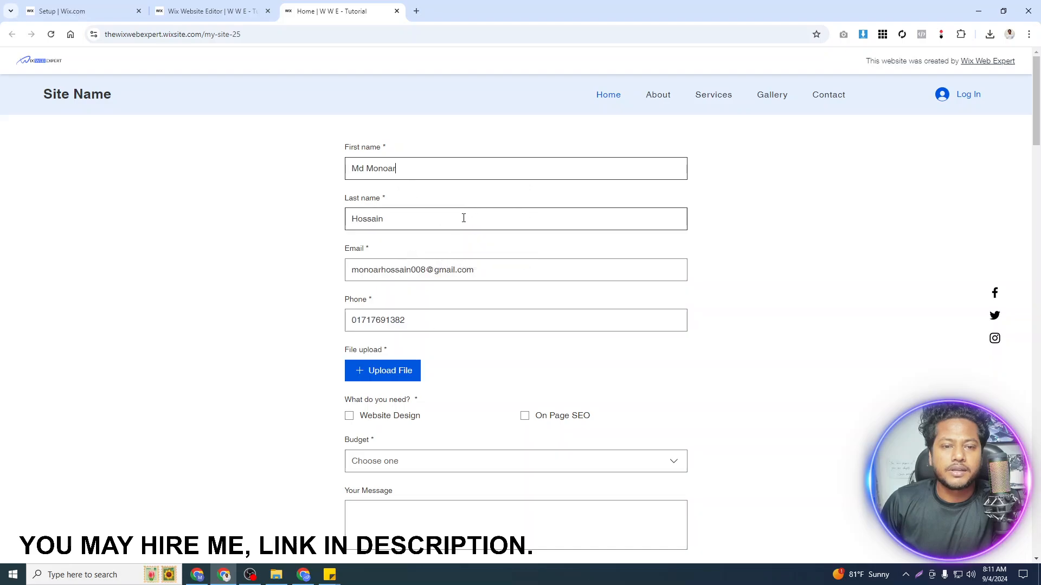
pyautogui.scroll(-1, 392, 321)
pyautogui.click(395, 321)
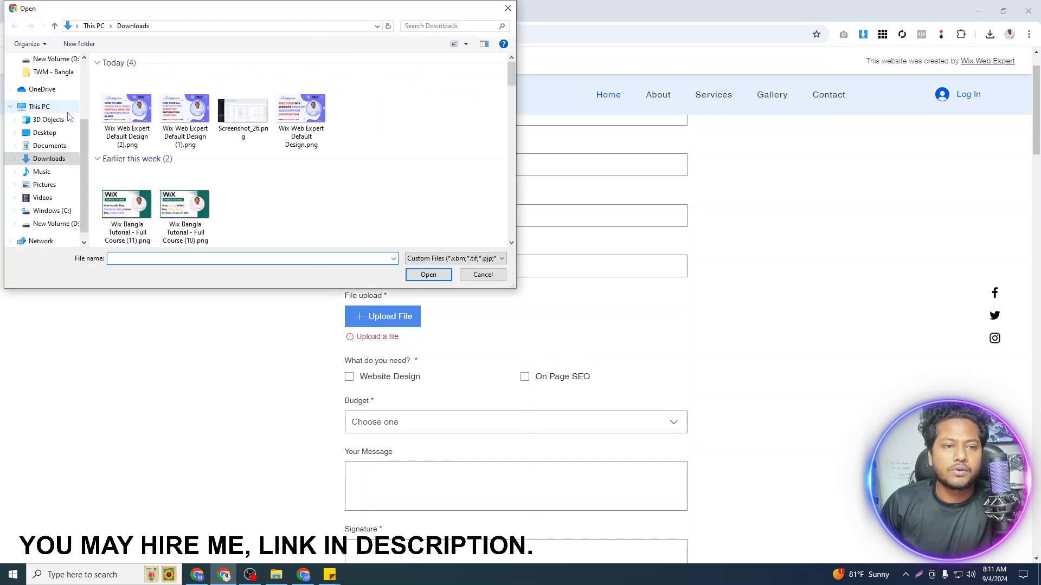
pyautogui.click(184, 98)
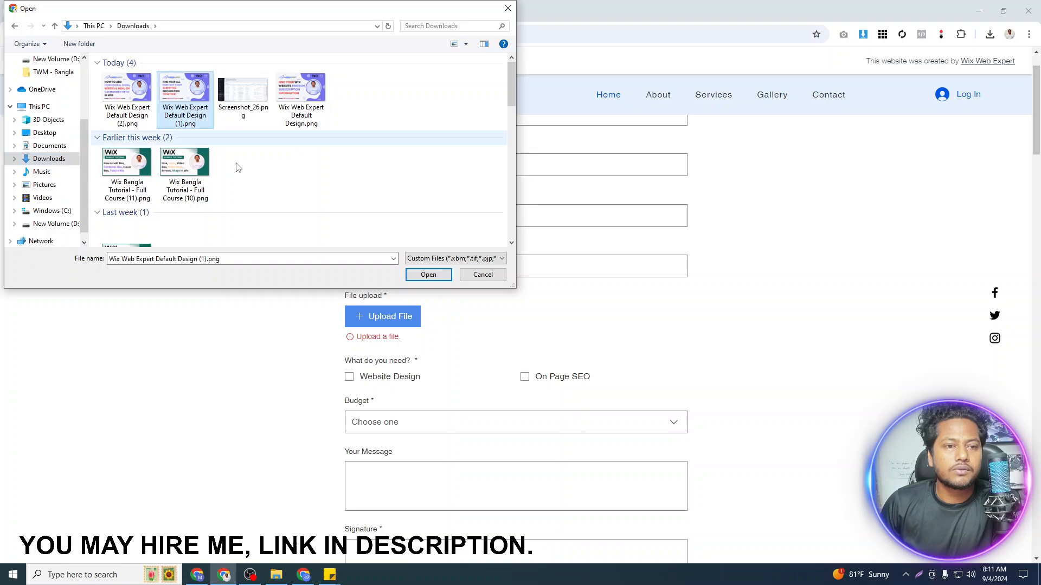
pyautogui.click(428, 274)
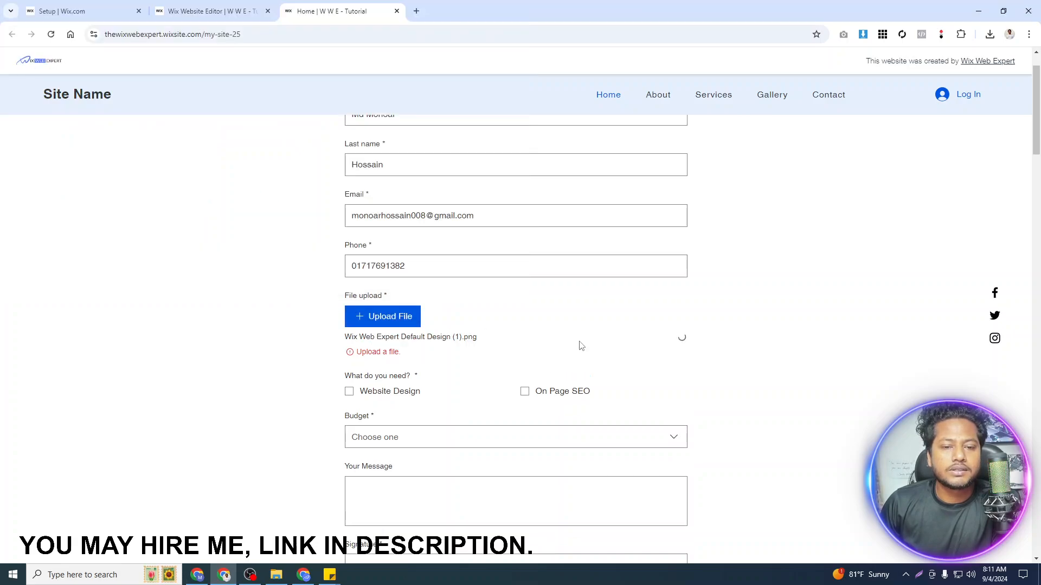
# Select both Website Design and On Page SEO as needs, and choose the 500-1K USD budget
pyautogui.scroll(-1, 595, 345)
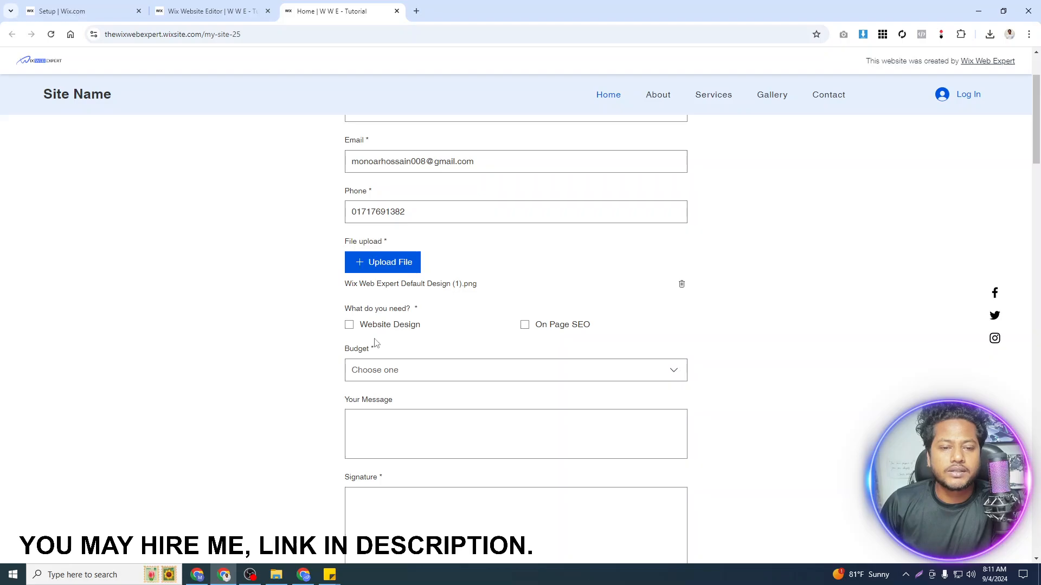
pyautogui.click(524, 326)
pyautogui.click(434, 372)
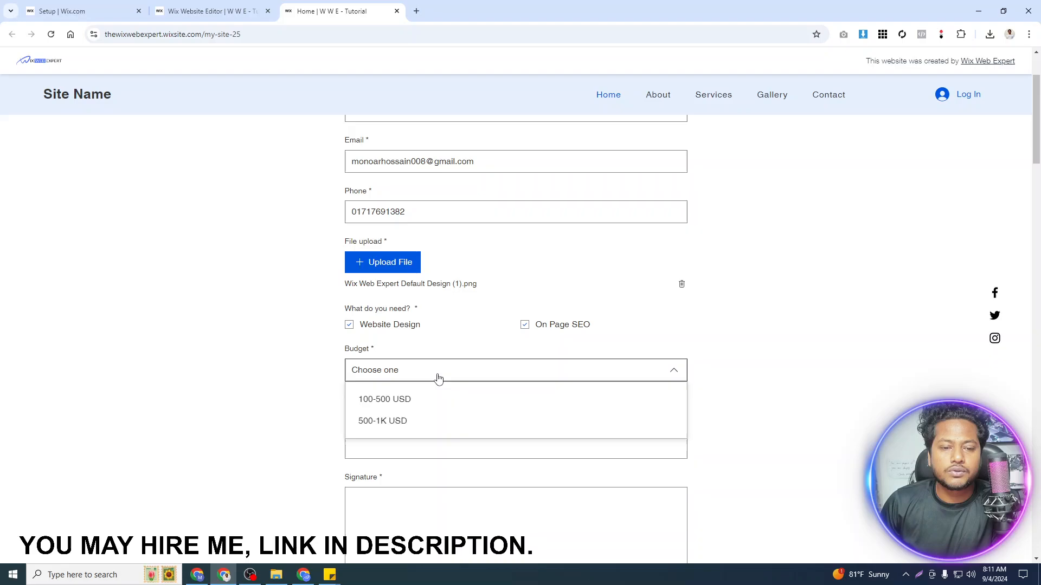
pyautogui.click(419, 422)
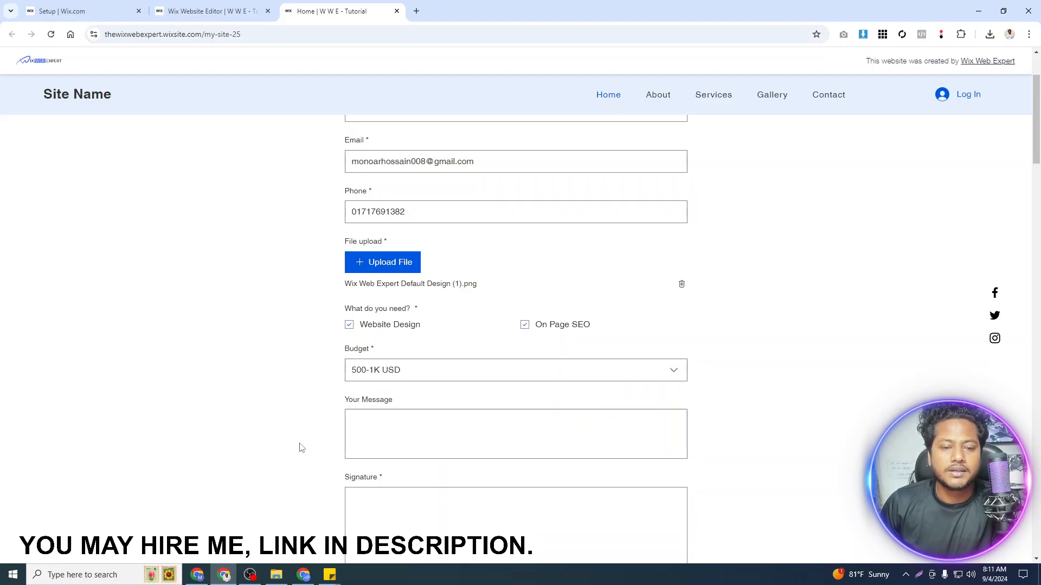
# Enter "I need a wix website" as the message on the live form
pyautogui.scroll(-2, 317, 418)
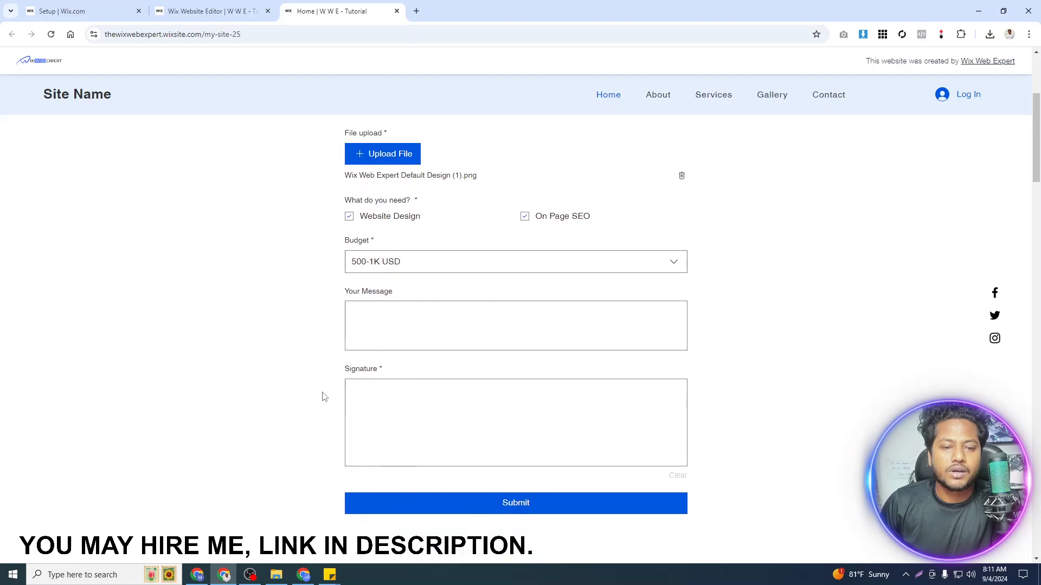
pyautogui.click(409, 316)
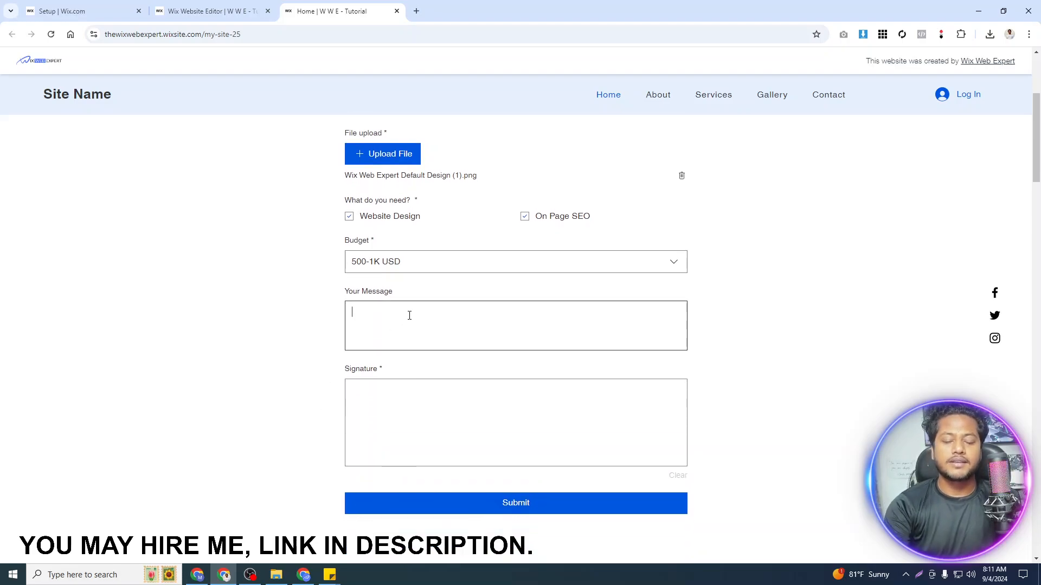
pyautogui.write('I need a wix w')
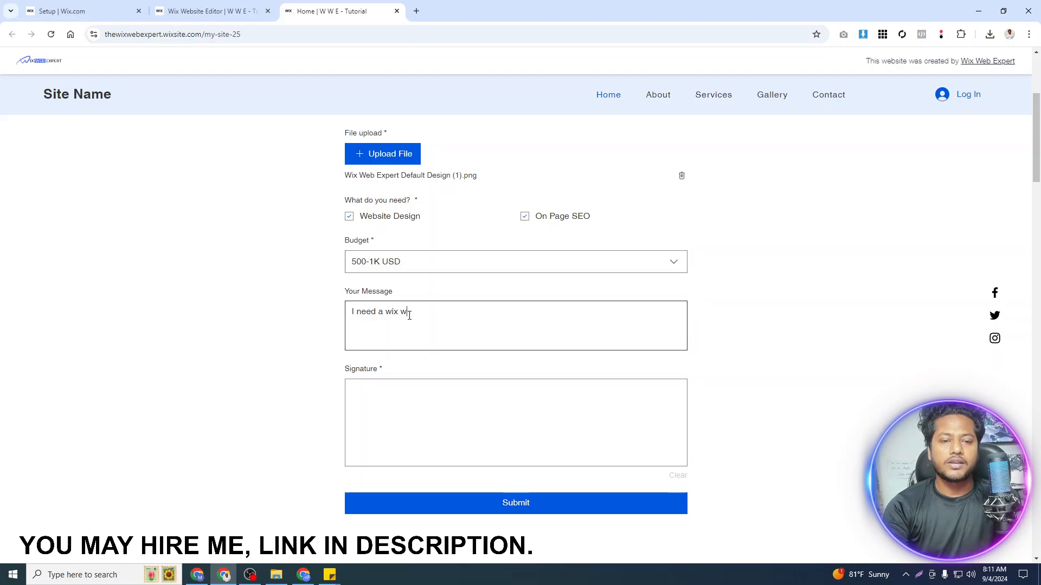
pyautogui.write('ebsite')
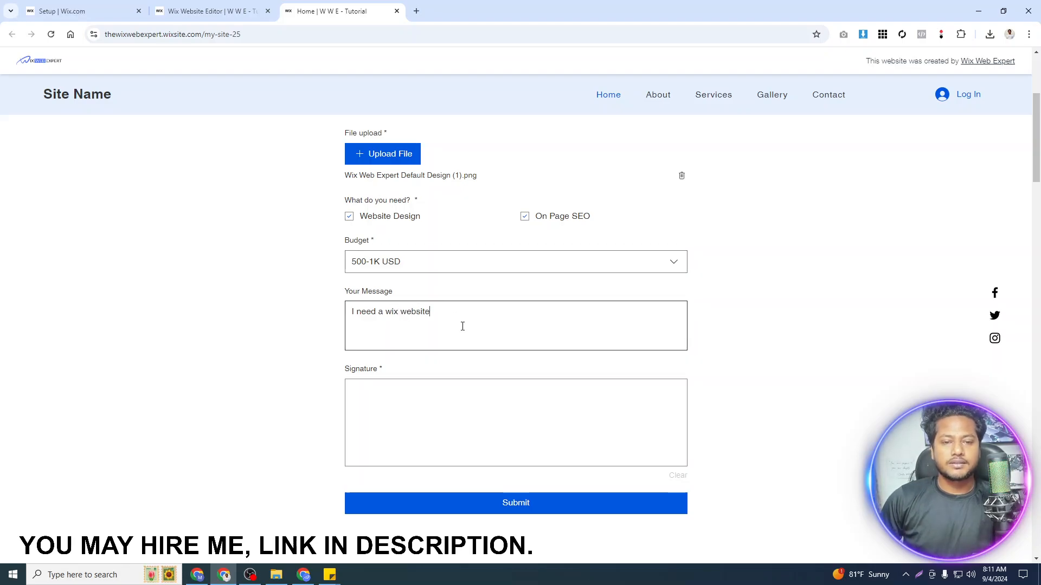
# Draw a freehand signature with an underline in the Signature field and submit the form
pyautogui.click(426, 407)
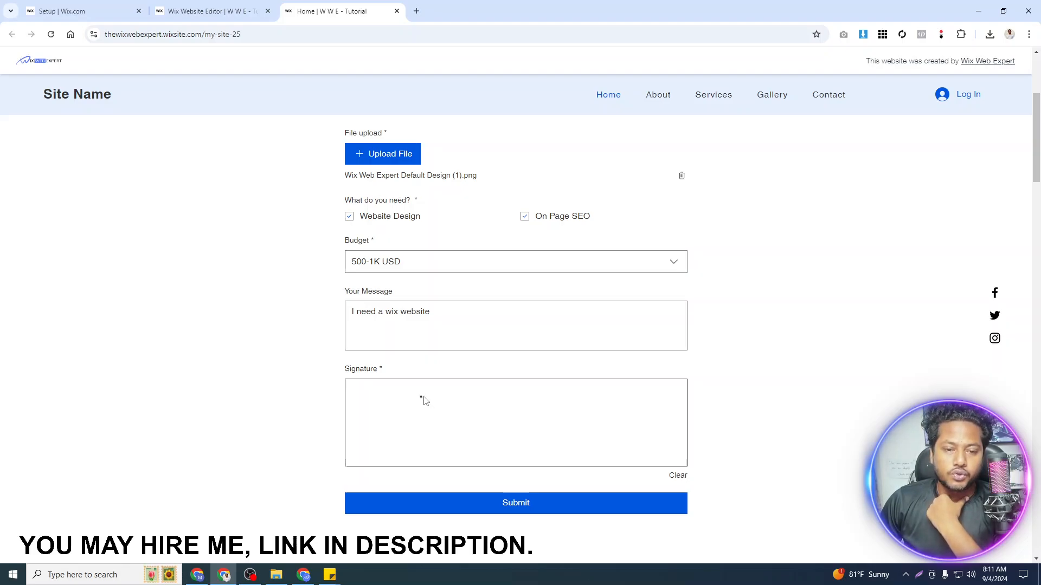
pyautogui.moveTo(424, 397); pyautogui.dragTo(487, 380)
pyautogui.moveTo(434, 441)
pyautogui.mouseDown()
pyautogui.moveTo(491, 412)
pyautogui.moveTo(714, 456)
pyautogui.moveTo(684, 446)
pyautogui.mouseUp()
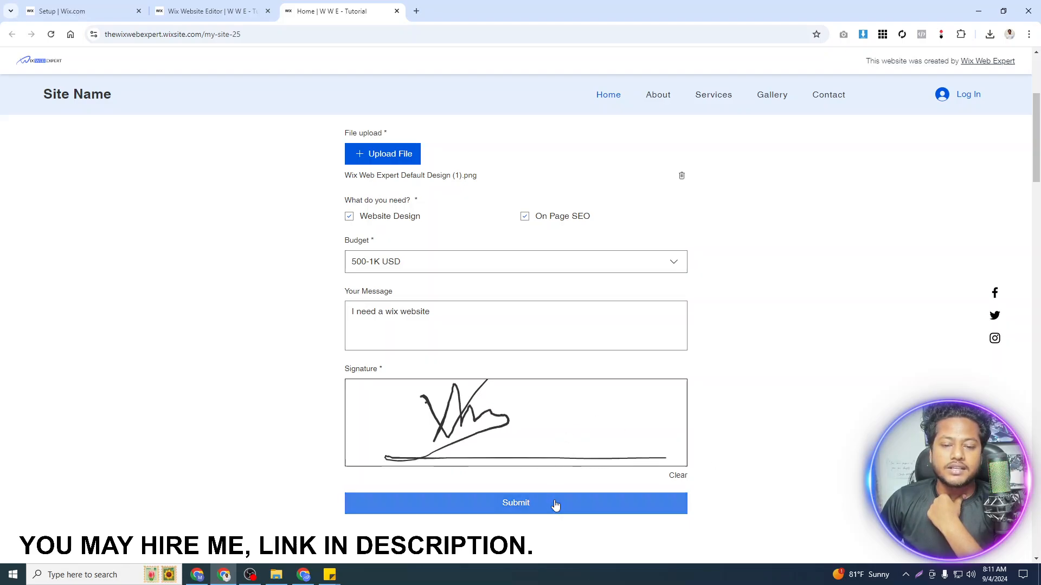
pyautogui.click(555, 504)
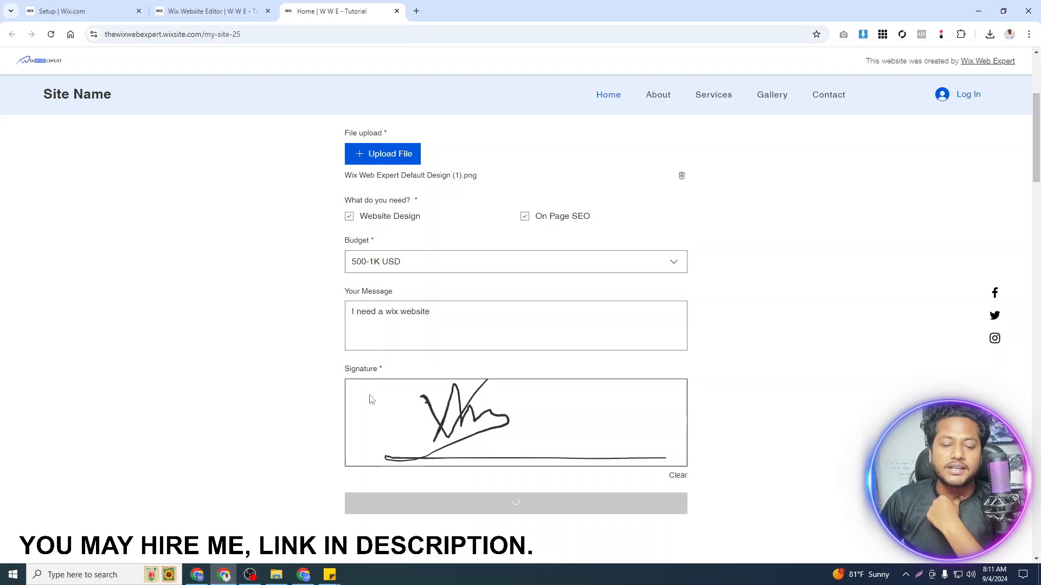
# Check the submission message displayed below the form's Submit button
pyautogui.scroll(-3, 488, 419)
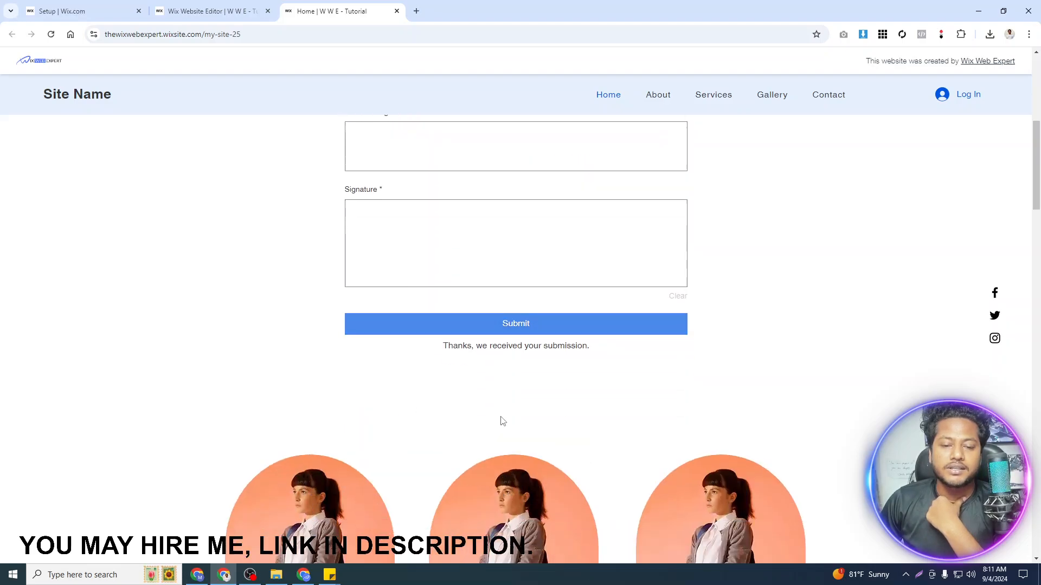
pyautogui.moveTo(443, 346); pyautogui.dragTo(624, 352)
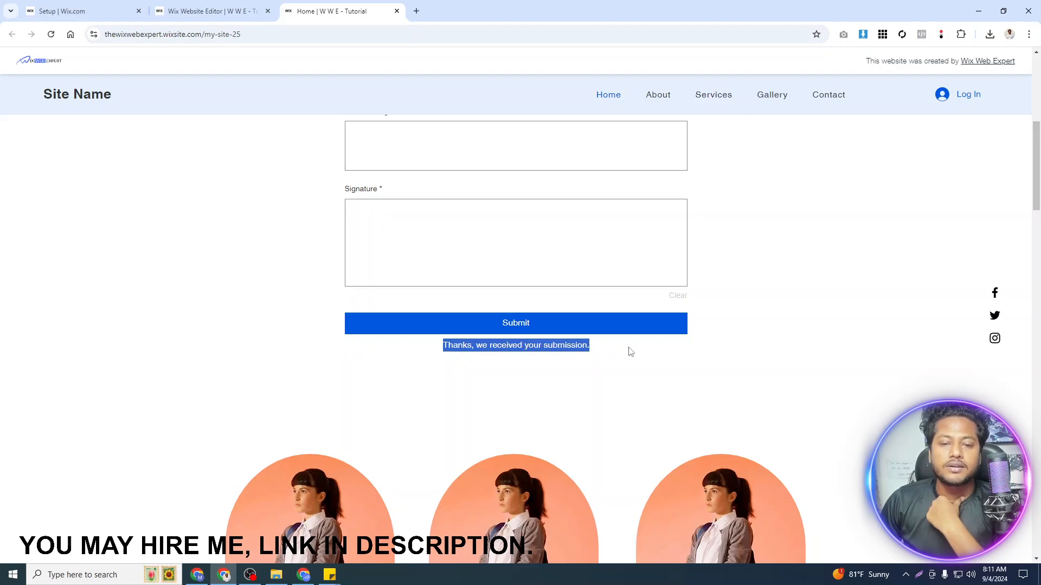
pyautogui.click(629, 353)
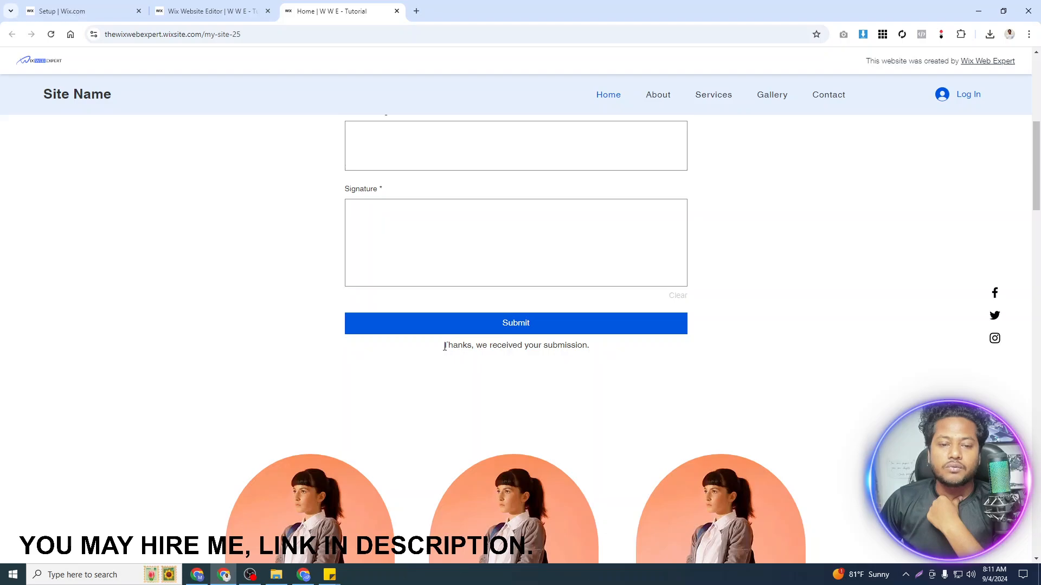
pyautogui.moveTo(445, 347); pyautogui.dragTo(597, 348)
pyautogui.click(599, 350)
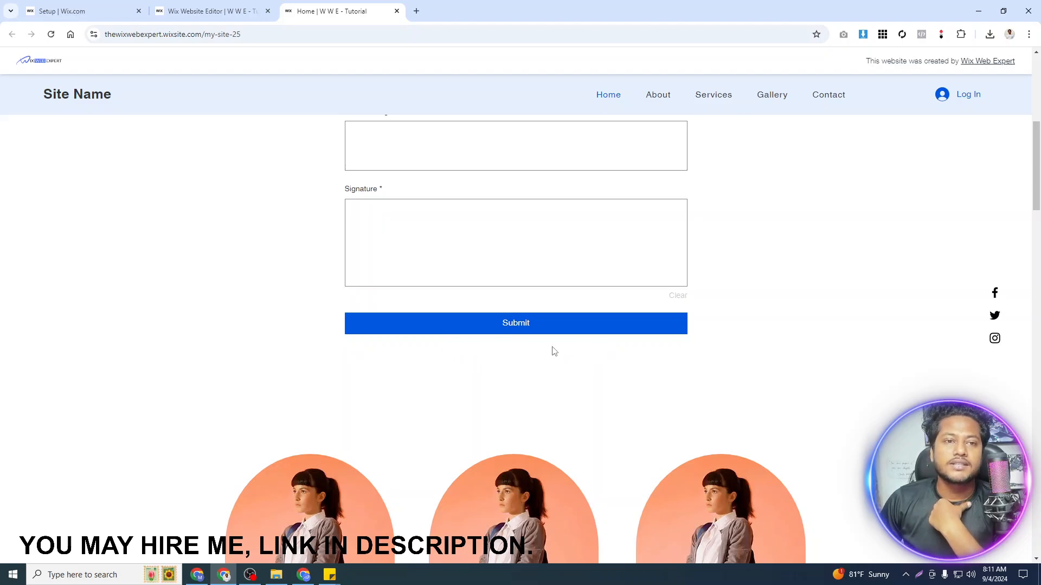
# Switch to the website editor and review the Contact Form element's layout, design and manage settings
pyautogui.click(231, 5)
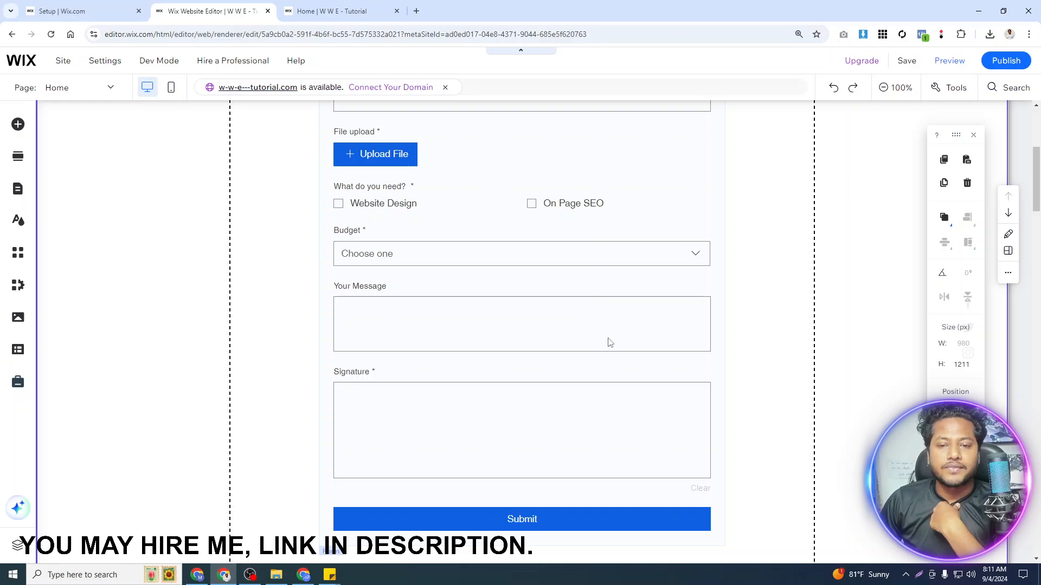
pyautogui.click(607, 338)
pyautogui.click(660, 308)
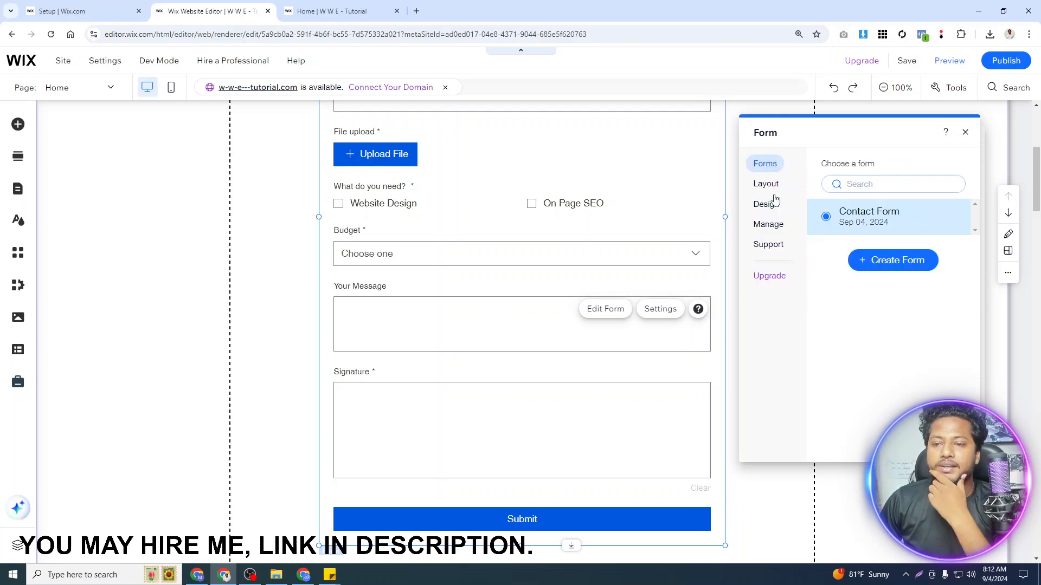
pyautogui.click(766, 184)
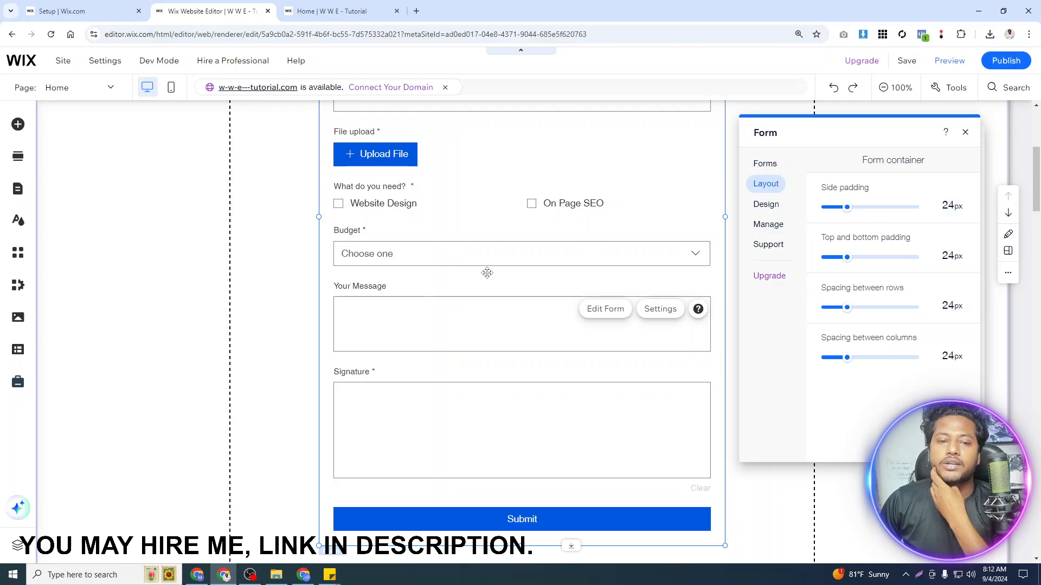
pyautogui.click(775, 208)
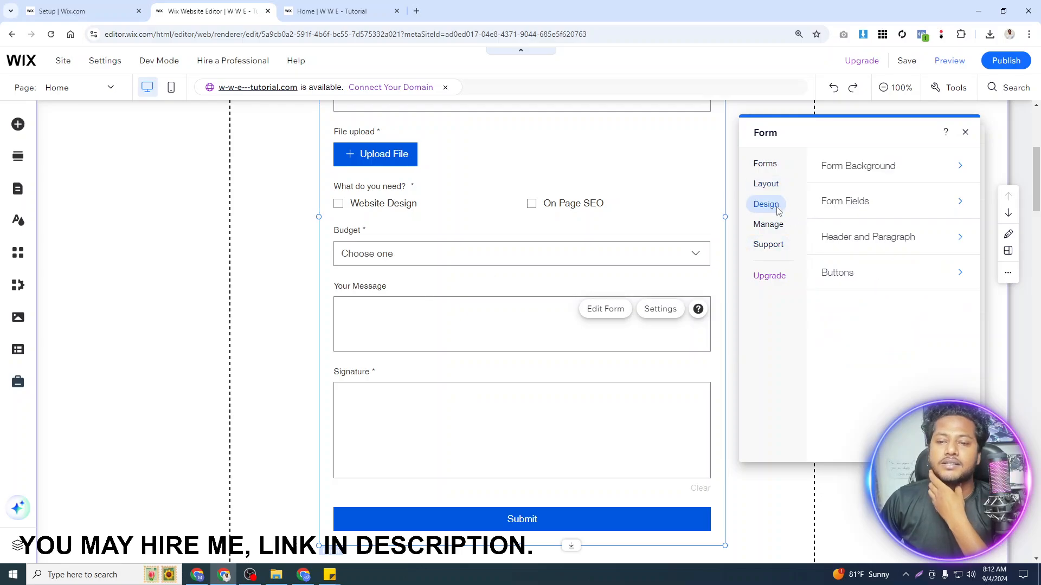
pyautogui.click(770, 230)
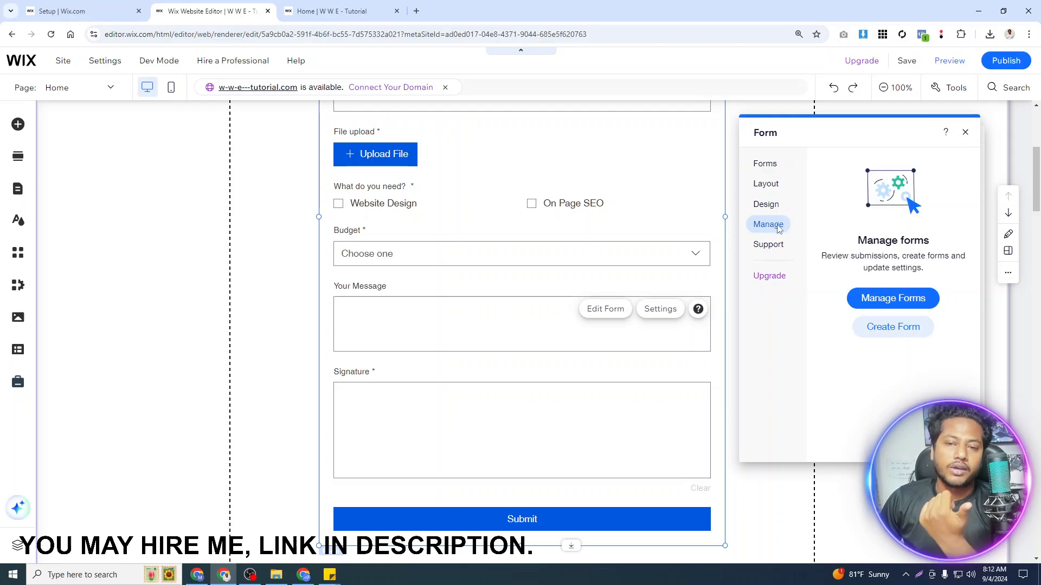
pyautogui.click(964, 134)
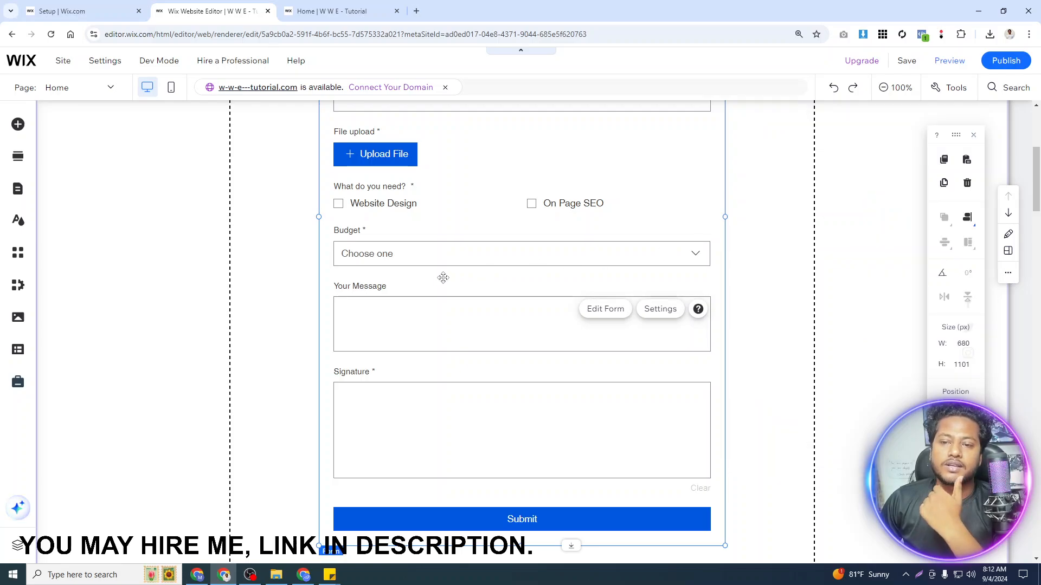
# Open the Contact Form for editing and check its settings and its received submissions
pyautogui.click(444, 277)
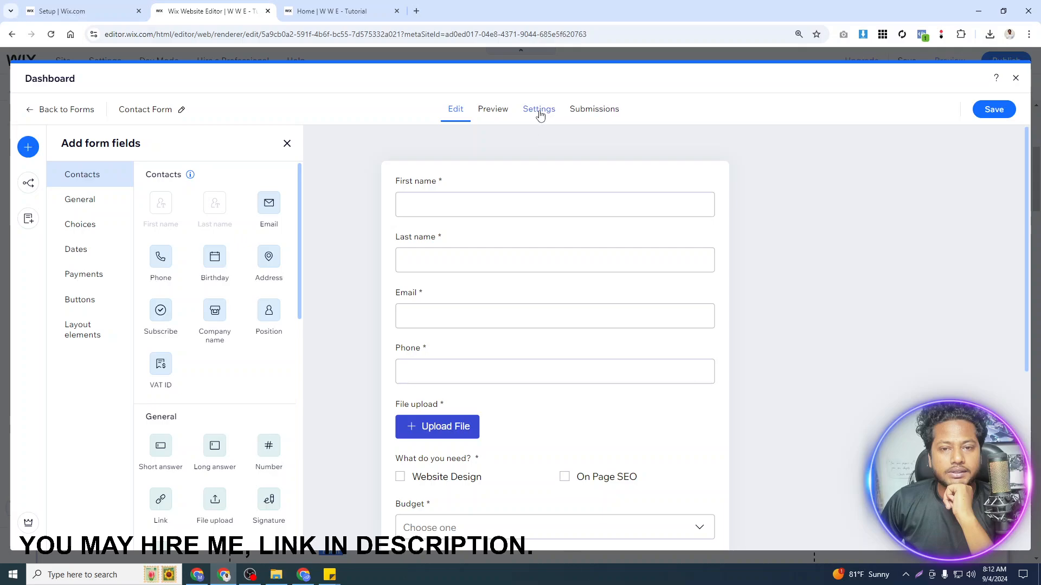
pyautogui.click(540, 113)
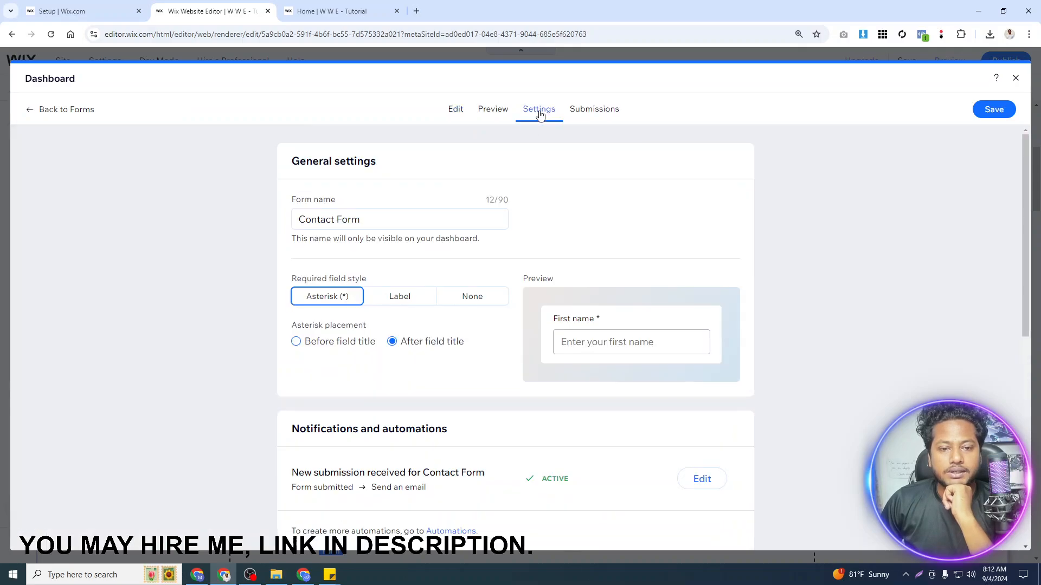
pyautogui.scroll(-5, 491, 274)
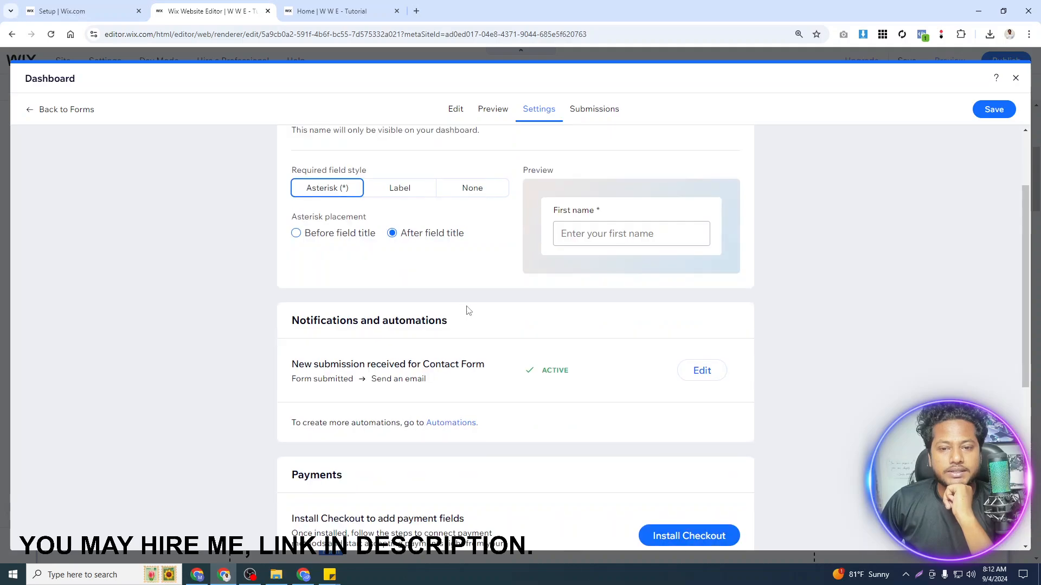
pyautogui.scroll(-3, 466, 310)
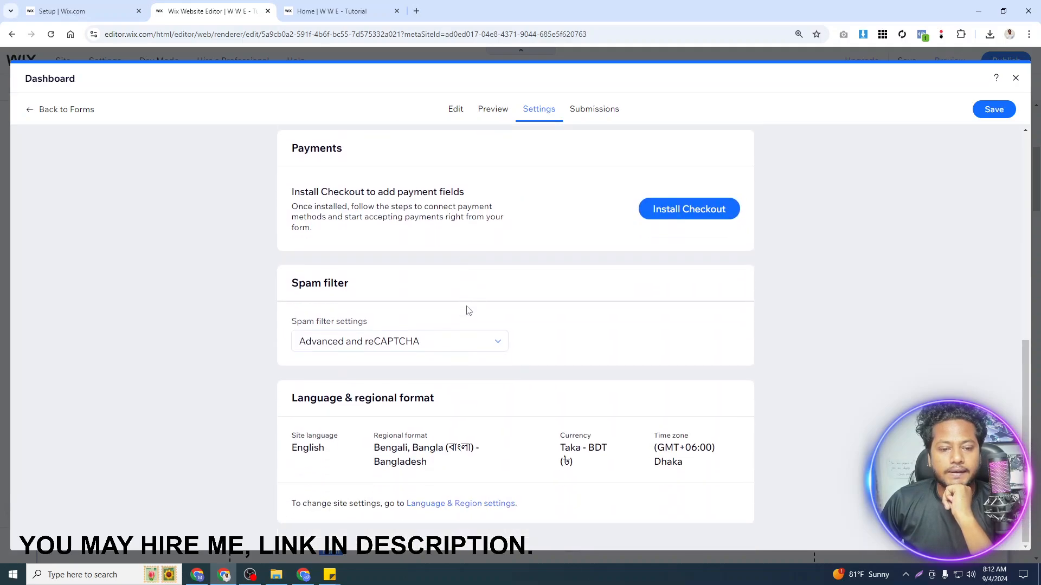
pyautogui.scroll(8, 465, 309)
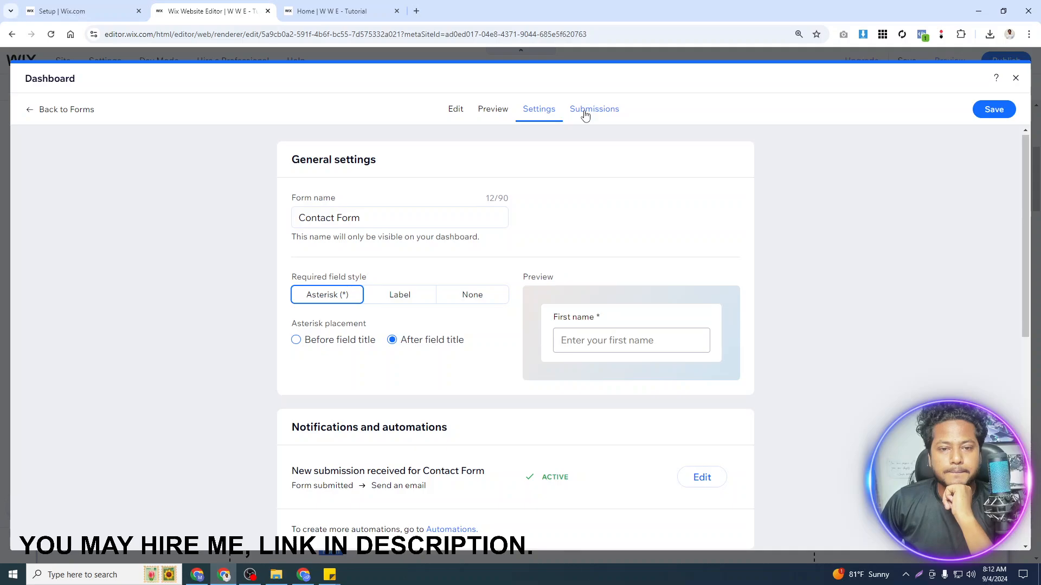
pyautogui.click(585, 114)
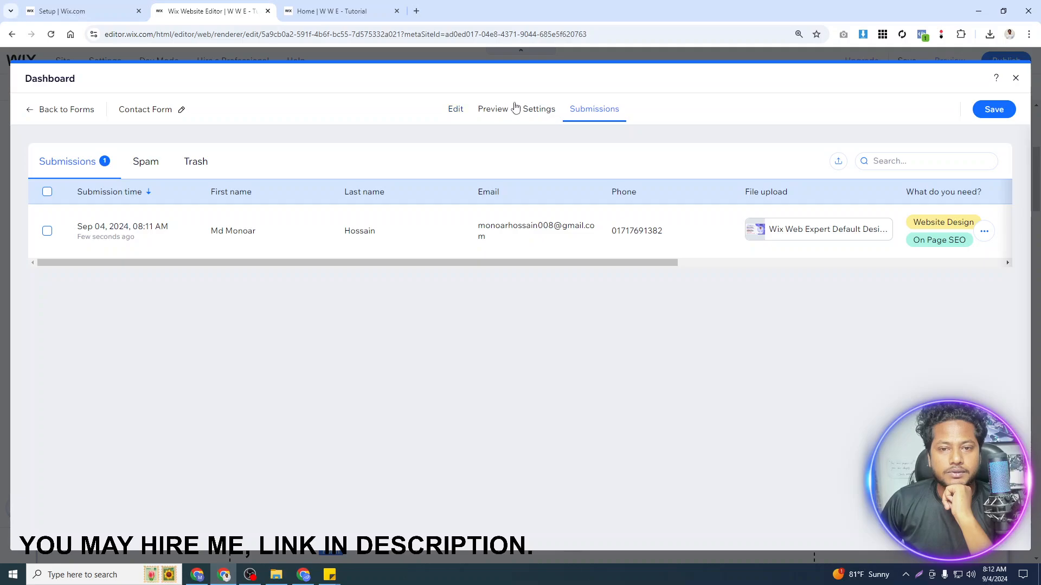
# Examine the form's required field style, notifications, payments, spam filter and regional format settings
pyautogui.click(536, 109)
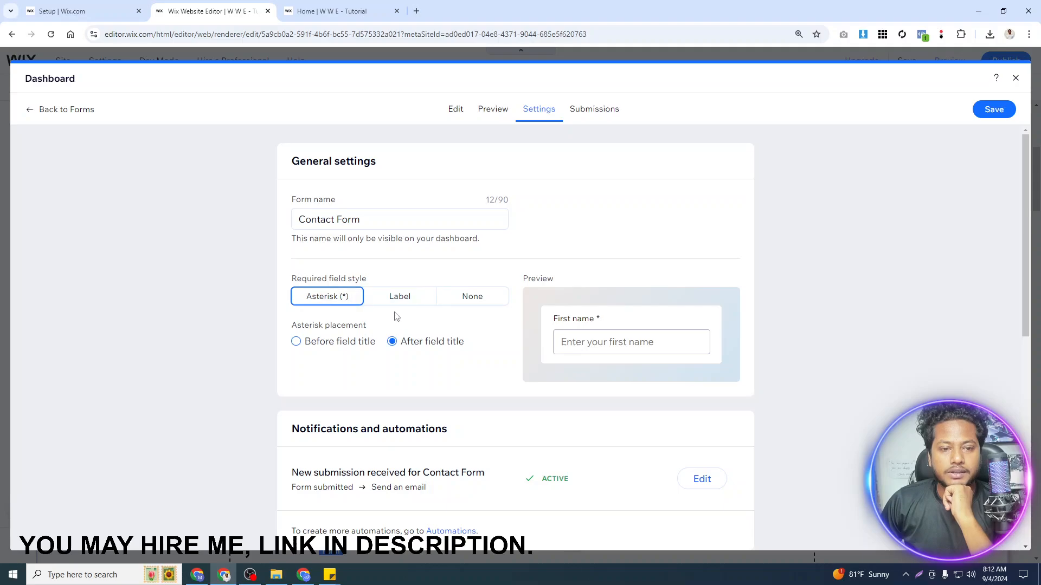
pyautogui.scroll(-3, 358, 347)
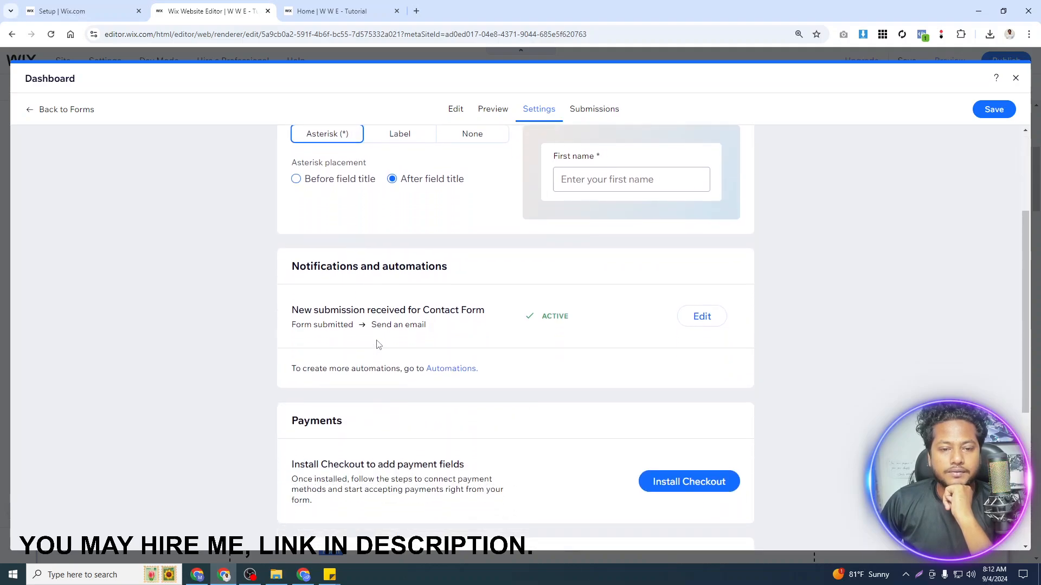
pyautogui.scroll(-2, 468, 337)
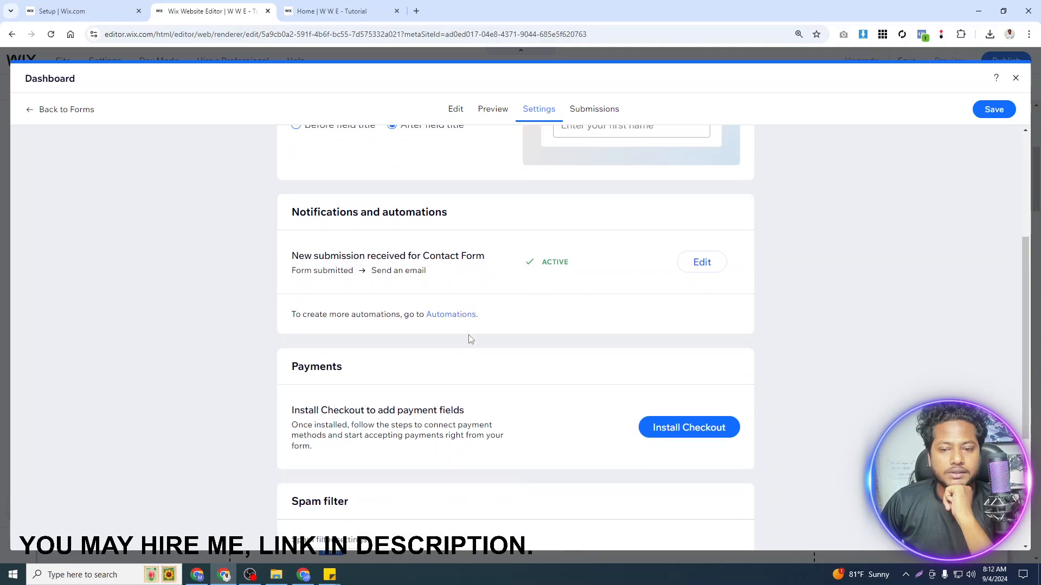
pyautogui.scroll(-3, 469, 336)
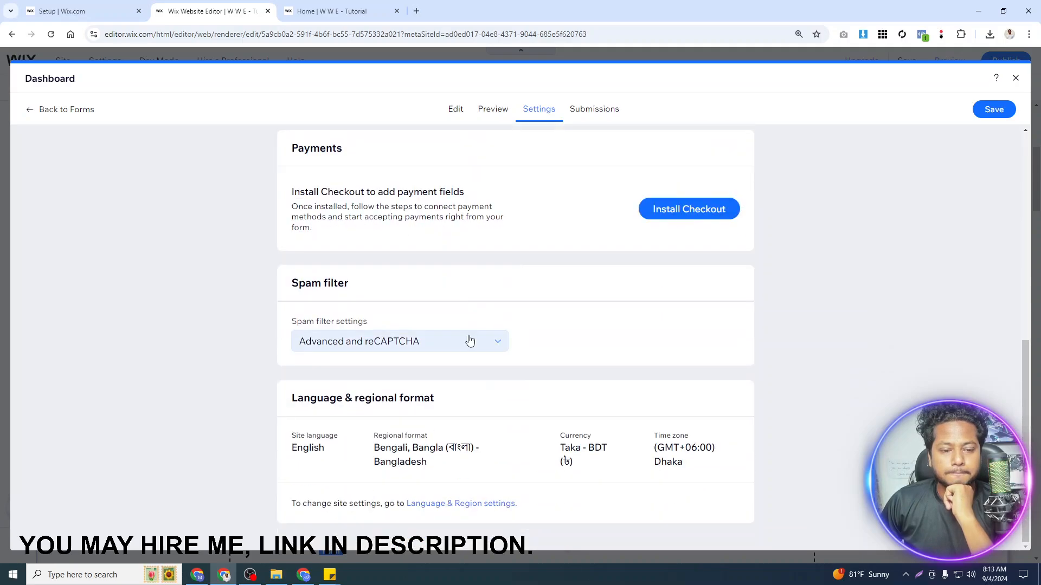
pyautogui.scroll(8, 469, 341)
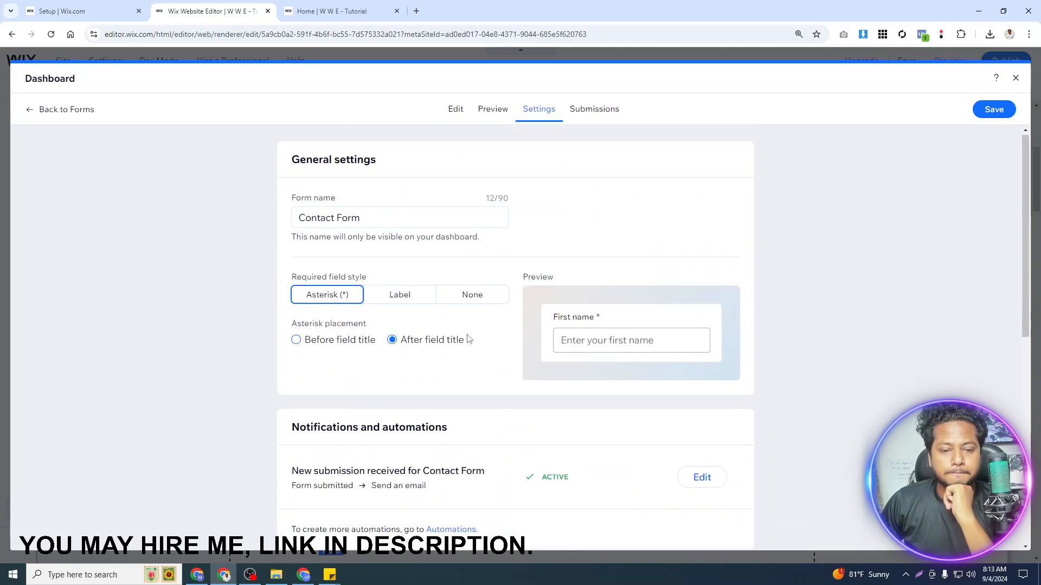
# Return to editing the form and browse the available field categories and the form's fields
pyautogui.click(457, 110)
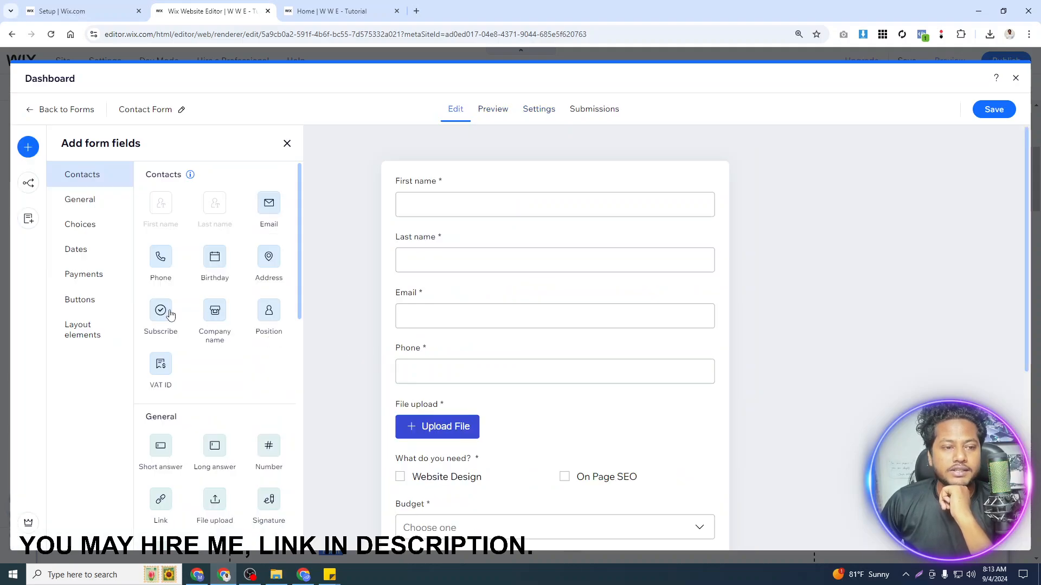
pyautogui.click(90, 207)
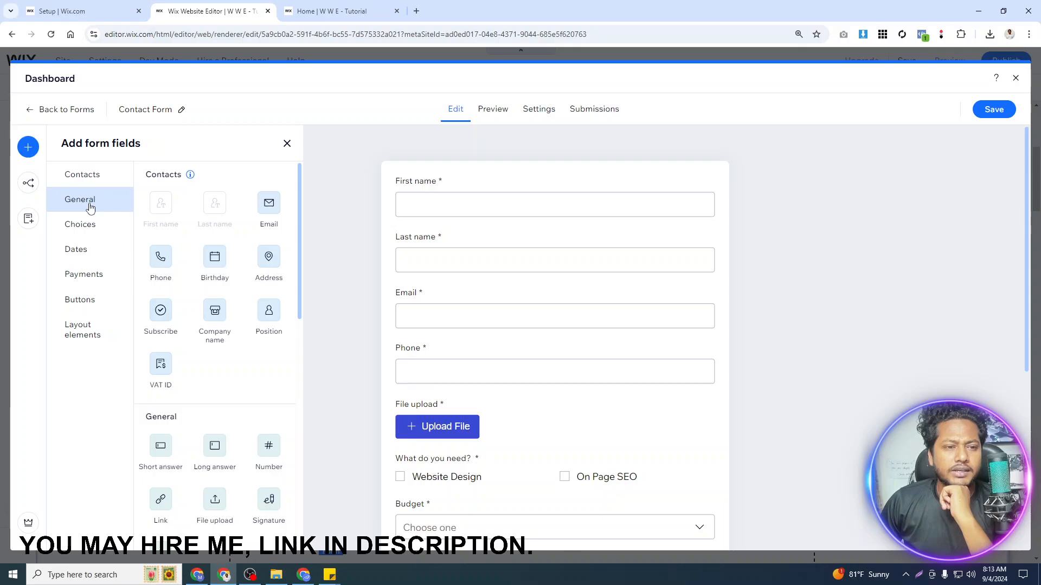
pyautogui.click(86, 175)
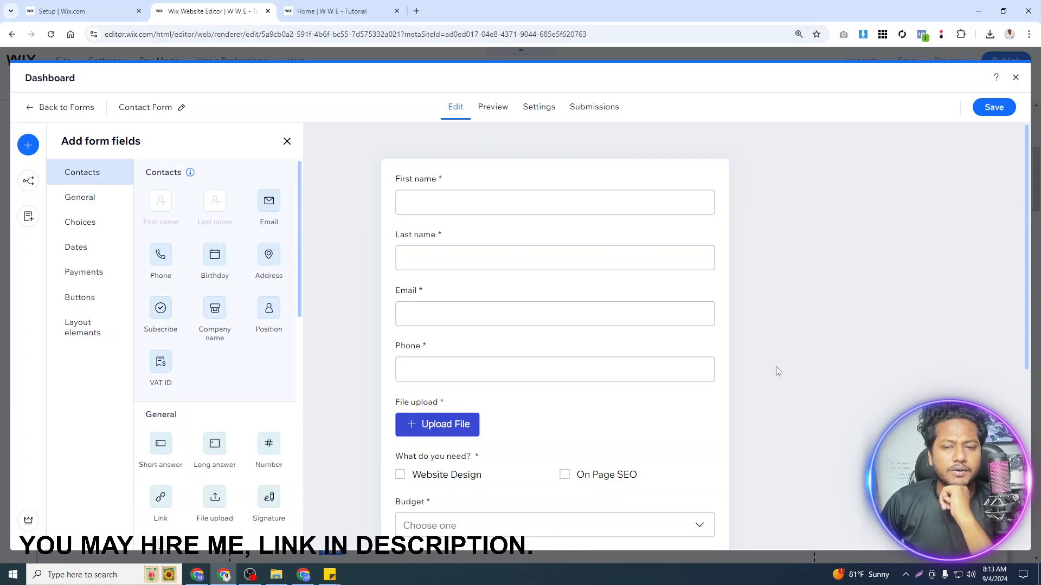
pyautogui.scroll(-5, 777, 371)
pyautogui.scroll(5, 659, 398)
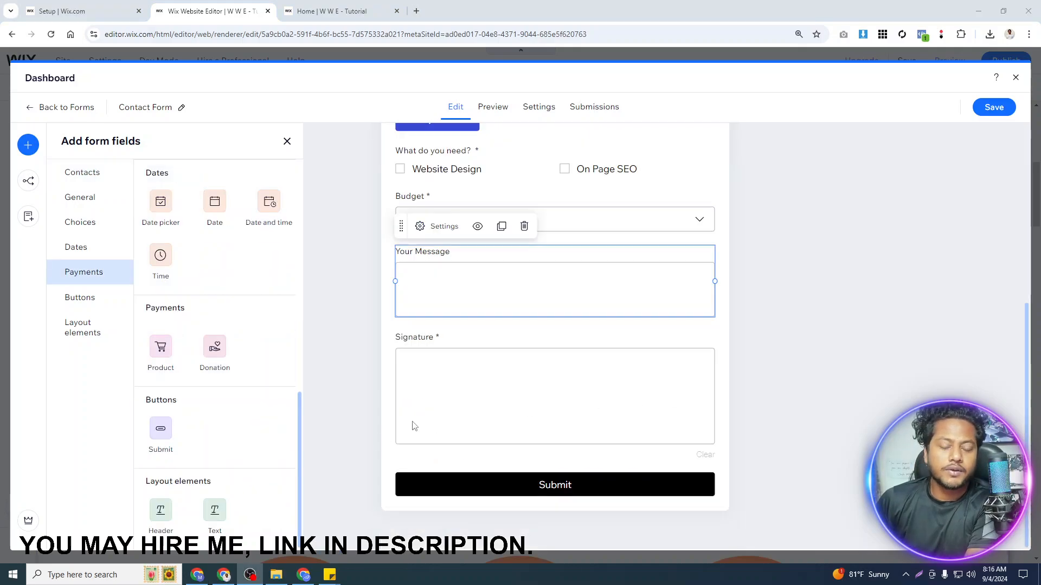
# Open the Submit button's settings and select the text of its submission message
pyautogui.click(523, 478)
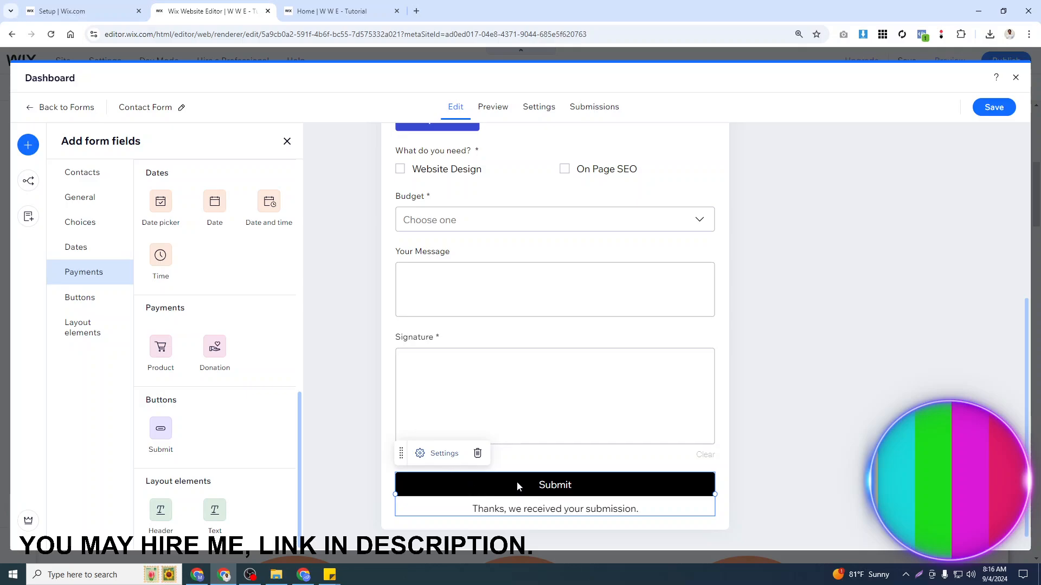
pyautogui.click(440, 458)
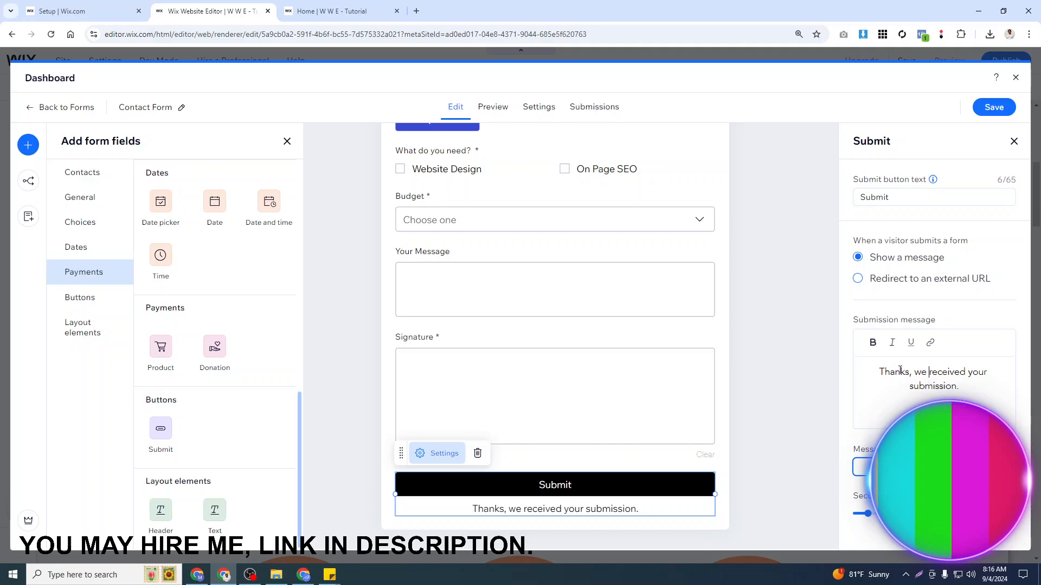
pyautogui.moveTo(950, 372); pyautogui.dragTo(960, 384)
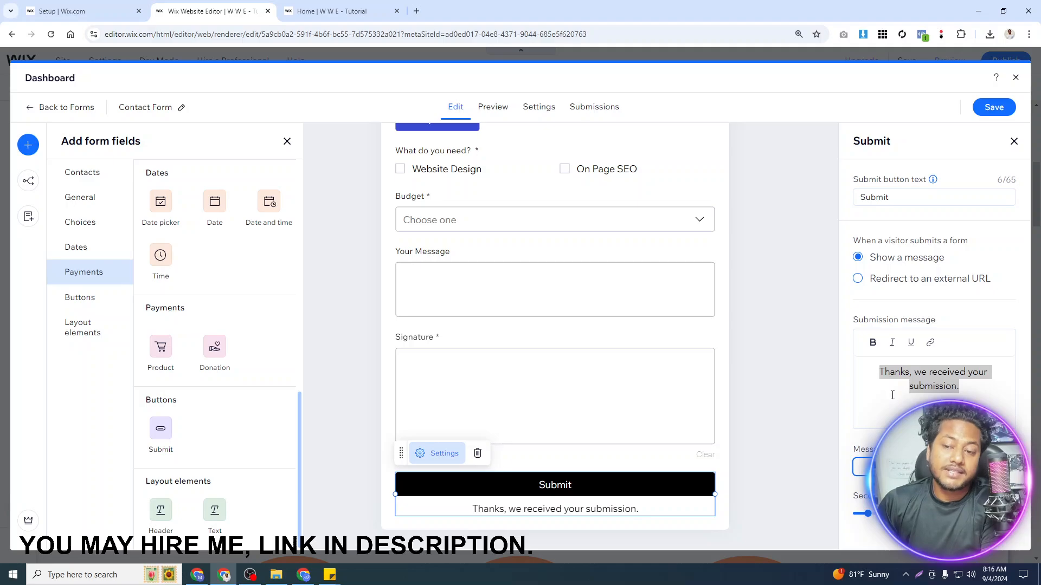
# Try the external URL redirect with its same-tab and new-tab options, and restore showing a message on submission
pyautogui.click(858, 279)
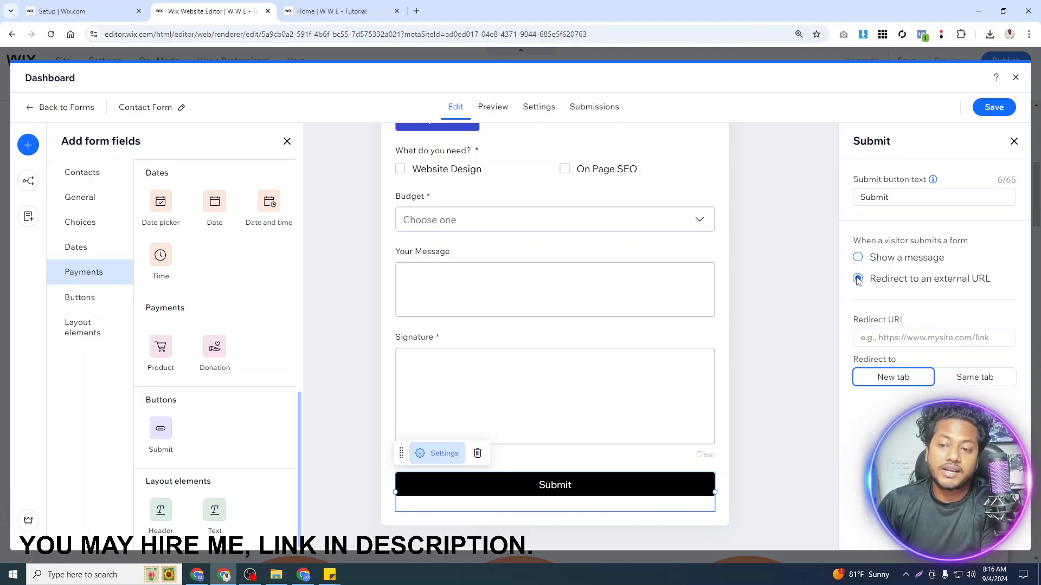
pyautogui.click(968, 377)
pyautogui.click(917, 378)
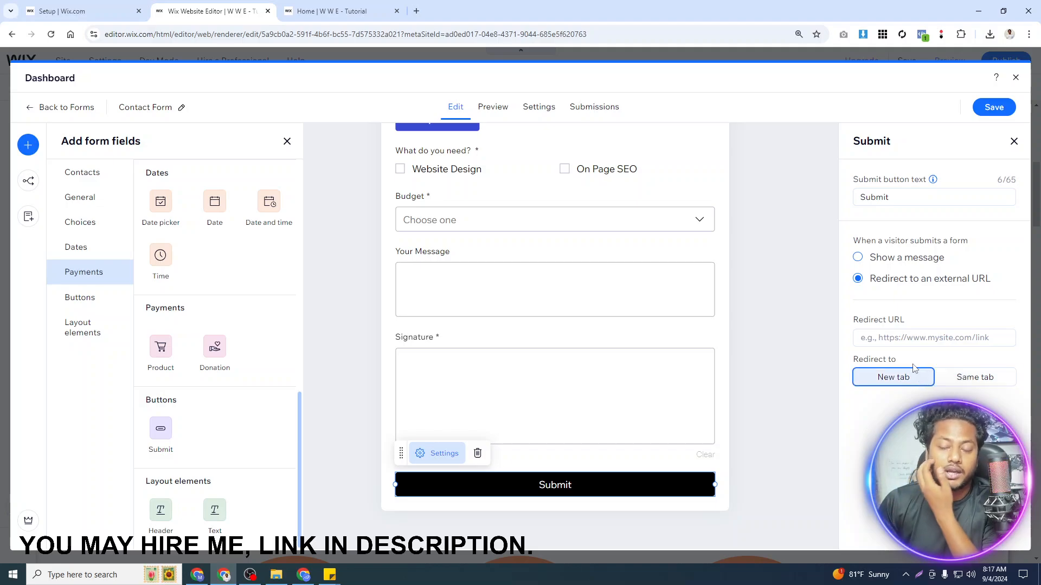
pyautogui.click(858, 258)
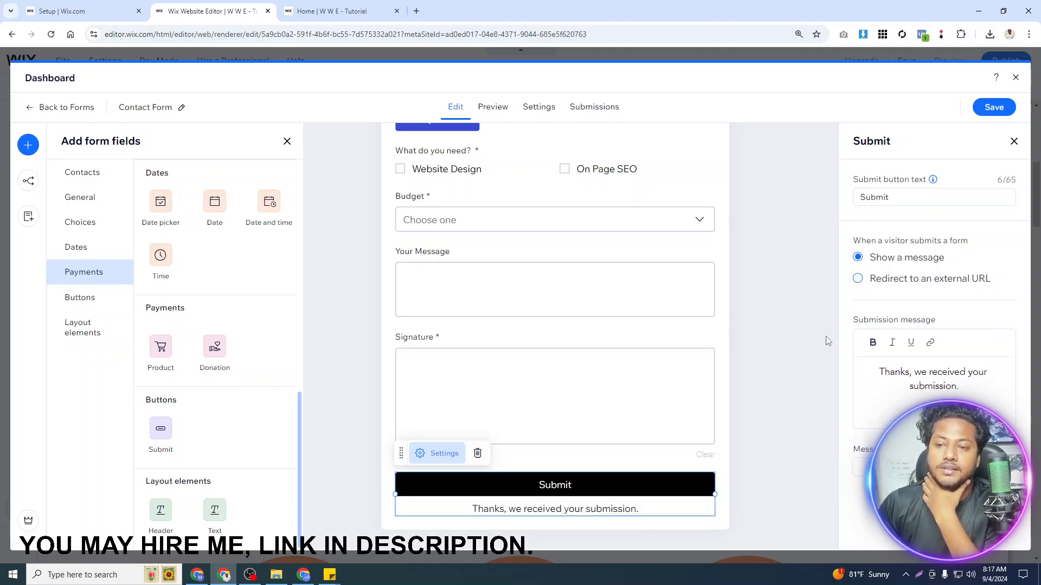
# Set the submit button text to "Submit Now", save the form and close its editor
pyautogui.click(912, 197)
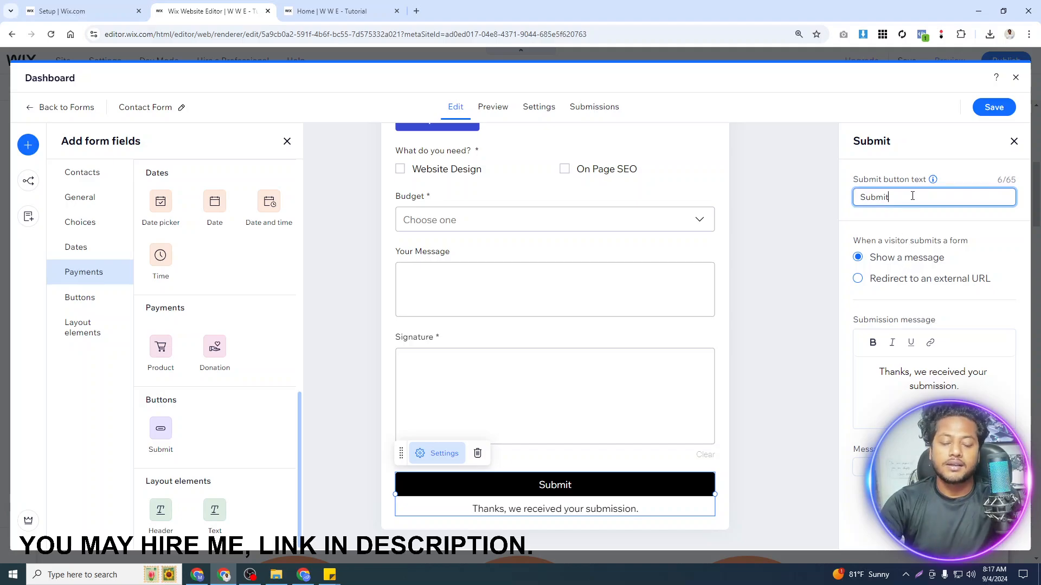
pyautogui.write('Now')
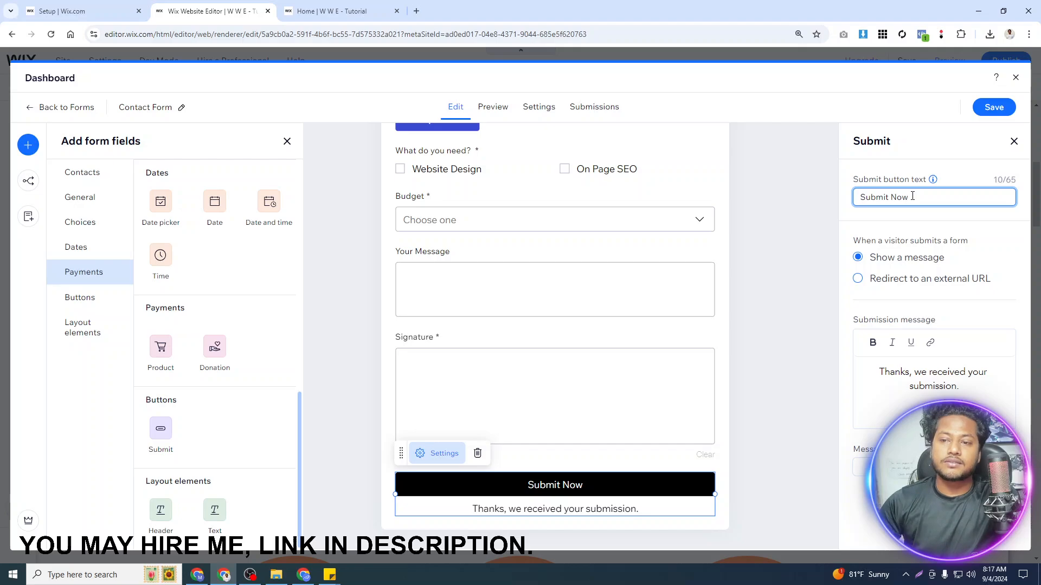
pyautogui.click(1001, 108)
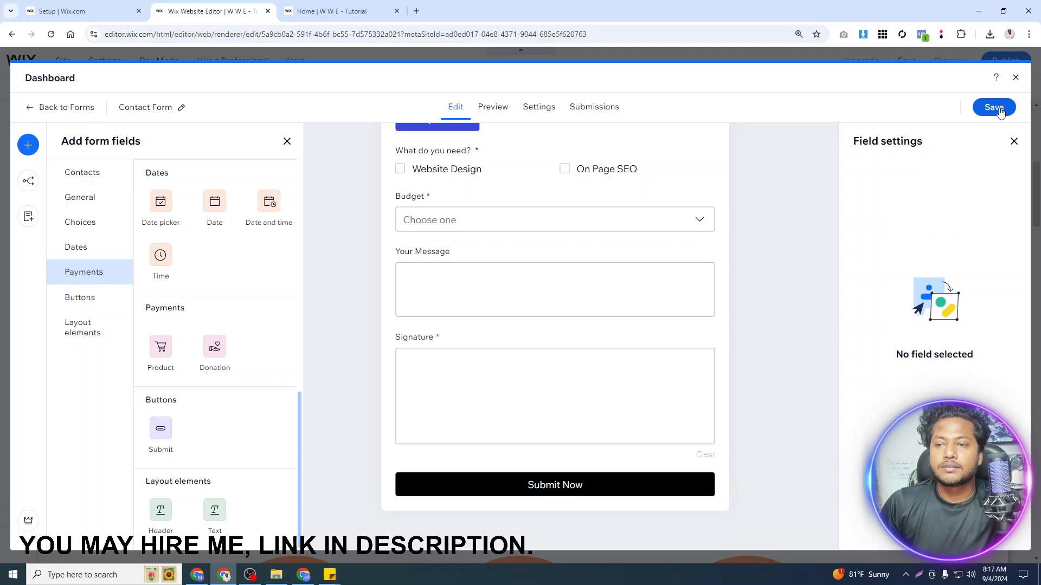
pyautogui.click(994, 108)
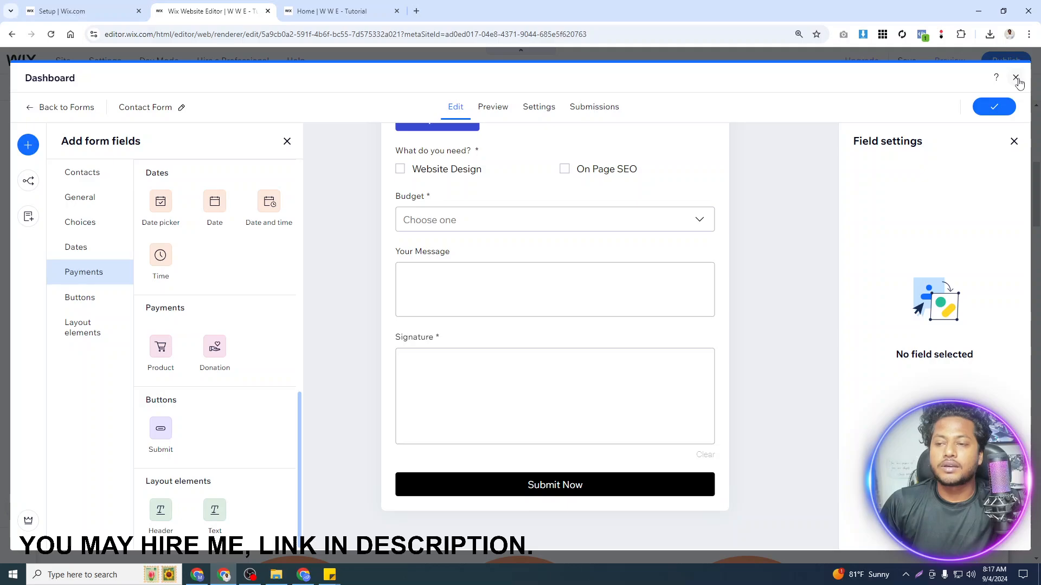
pyautogui.click(1016, 79)
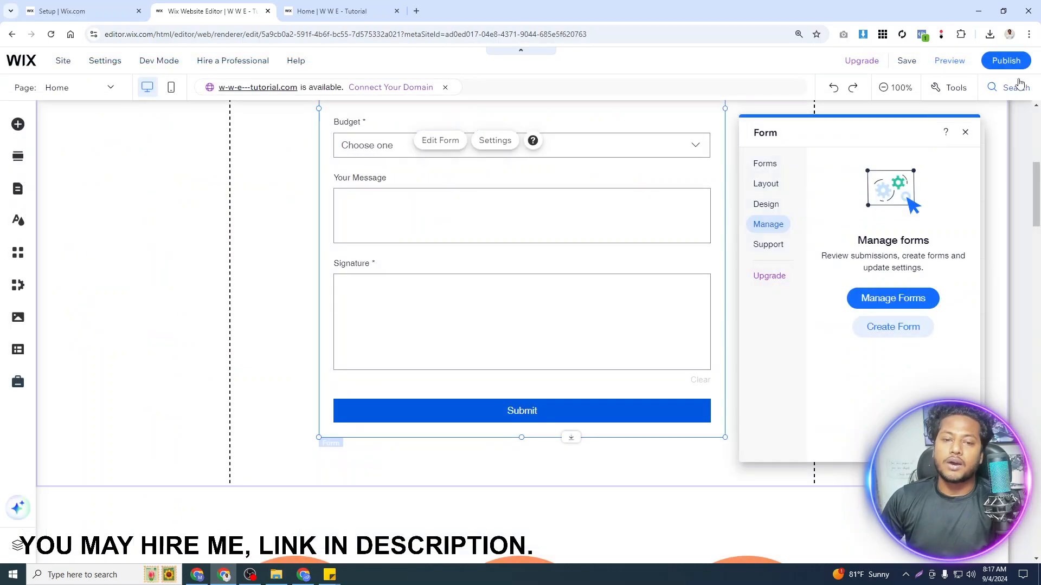
# Compare the form on the live Home page with the updated form in the website editor
pyautogui.click(332, 11)
pyautogui.scroll(7, 649, 413)
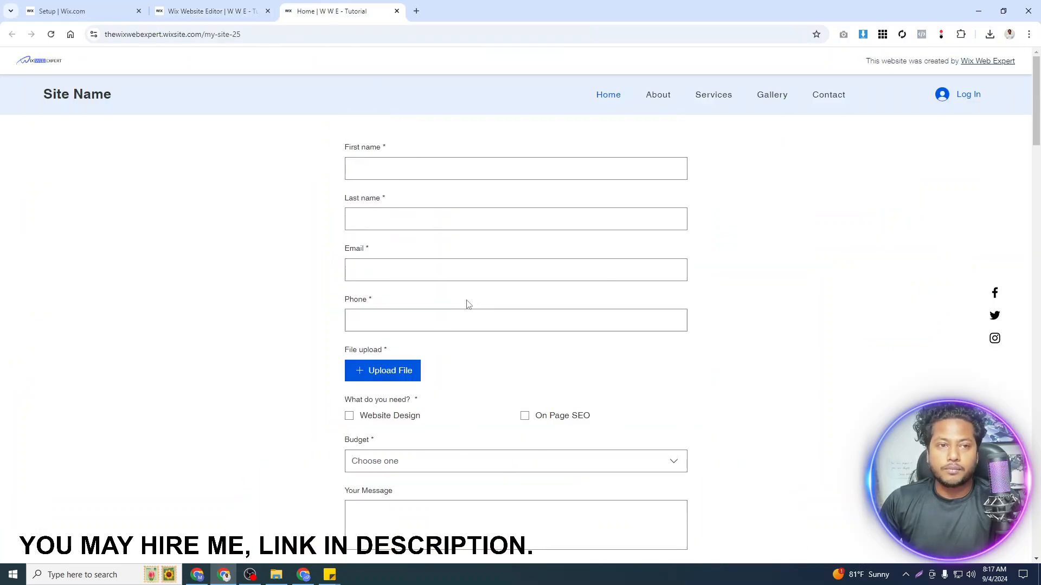
pyautogui.scroll(-7, 469, 302)
pyautogui.click(212, 11)
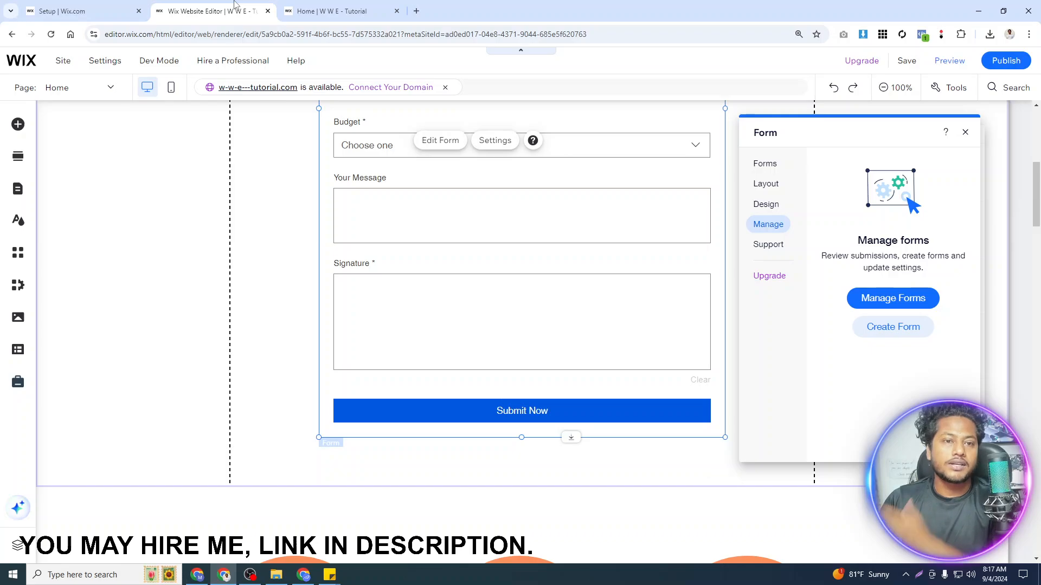
# Return to the site dashboard and open the Contact Form's submissions from Forms & Submissions
pyautogui.click(56, 6)
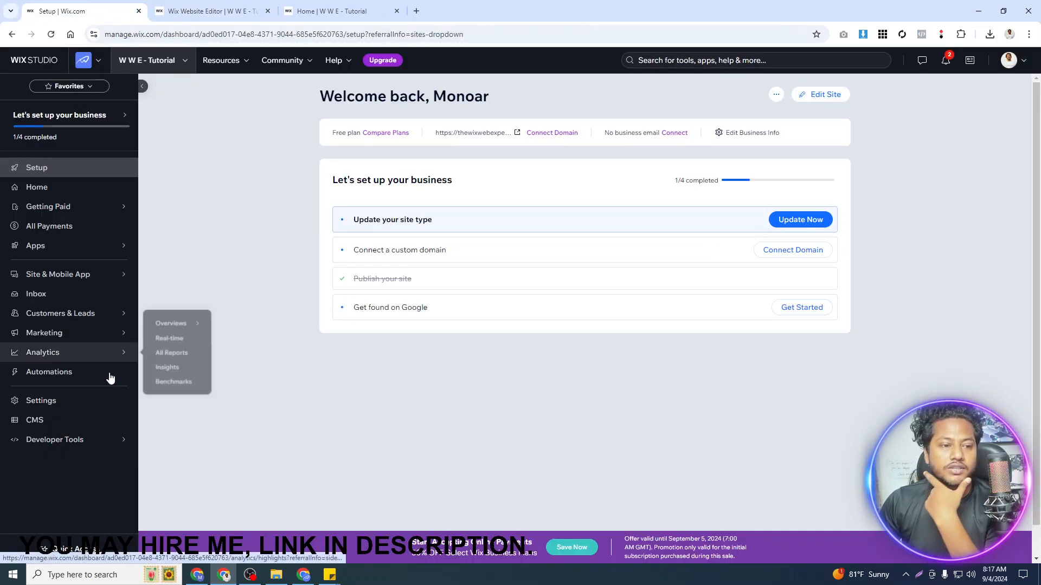
pyautogui.moveTo(85, 320)
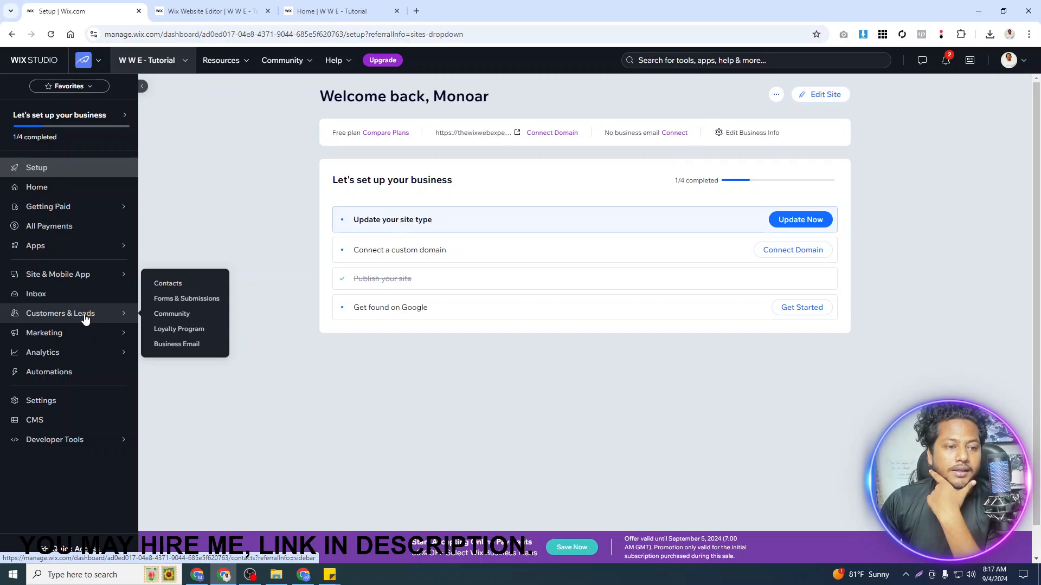
pyautogui.click(195, 302)
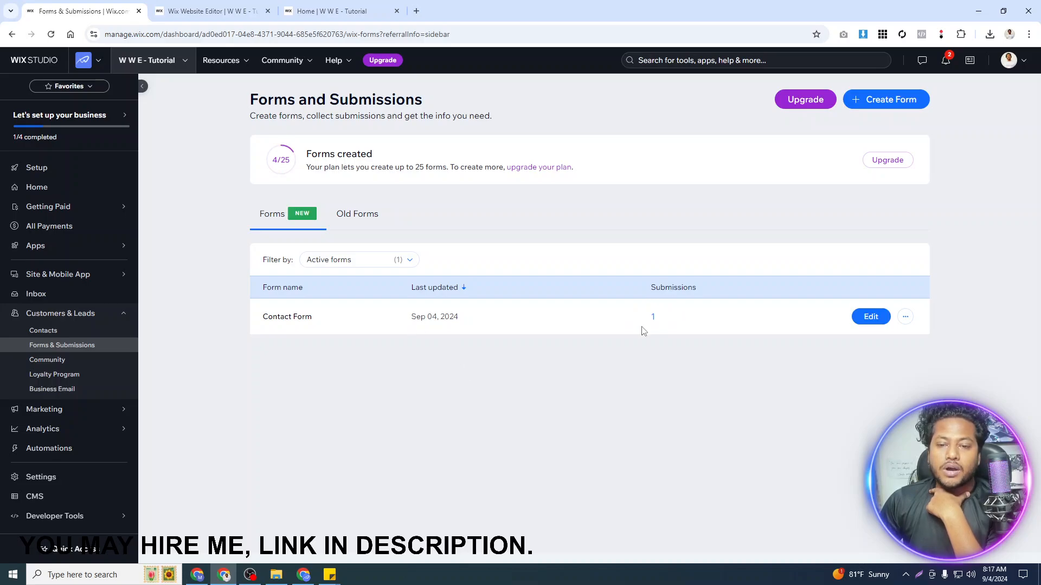
pyautogui.click(905, 317)
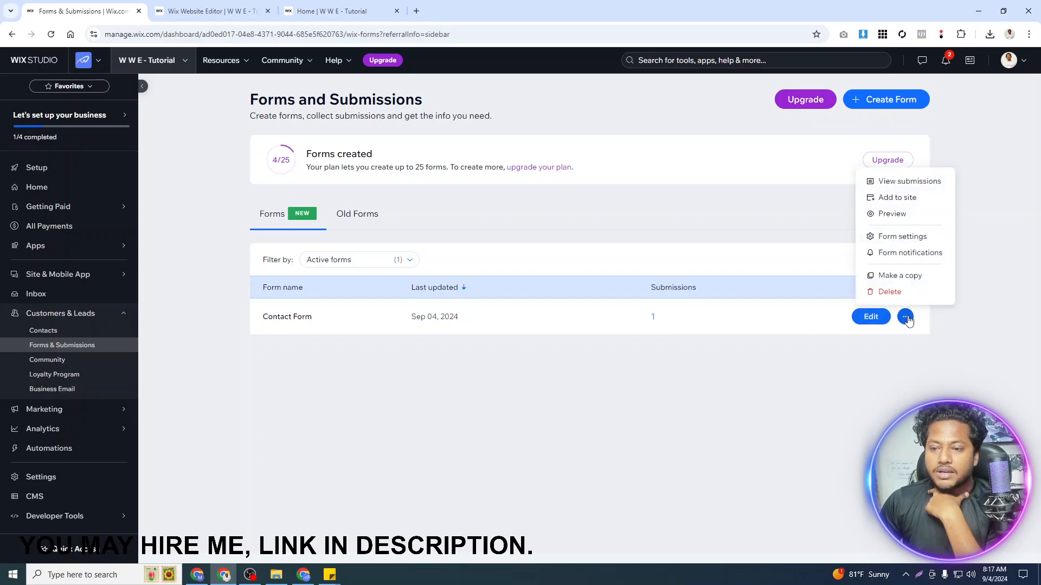
pyautogui.click(894, 181)
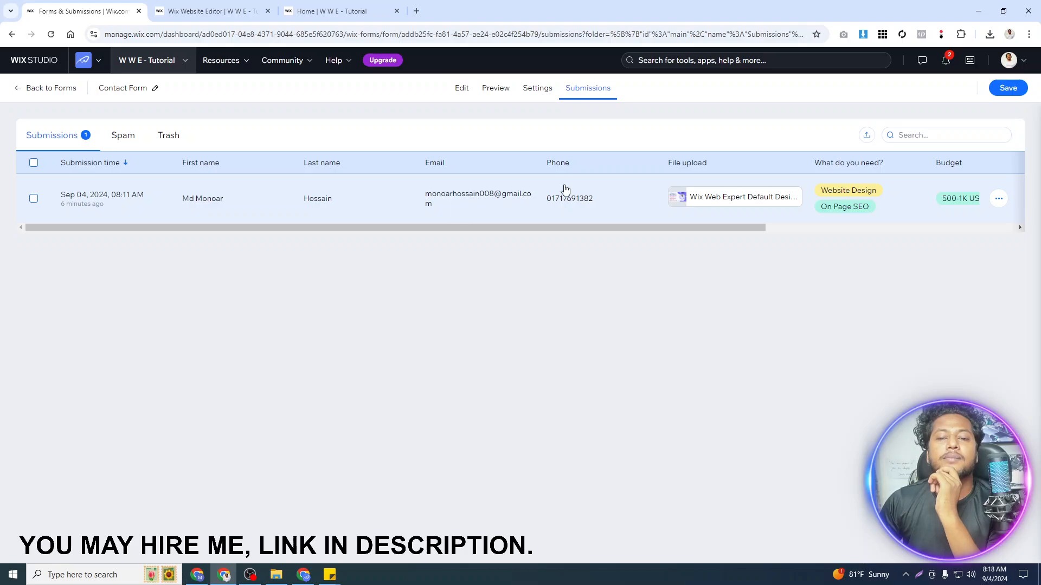
# Open the uploaded file of the contact form submission, cancel saving it and close the submission details
pyautogui.moveTo(615, 227); pyautogui.dragTo(679, 227)
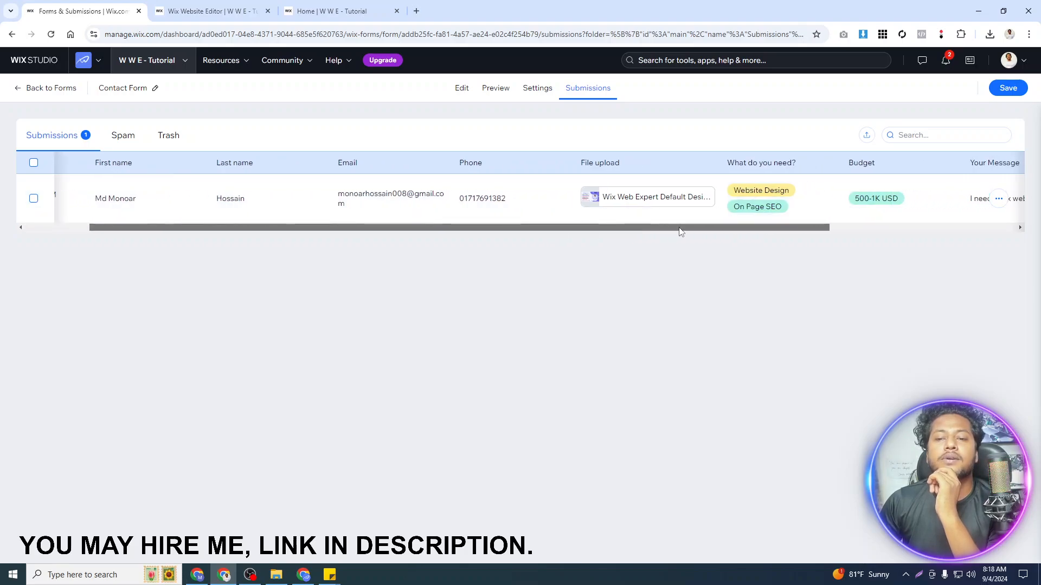
pyautogui.click(665, 202)
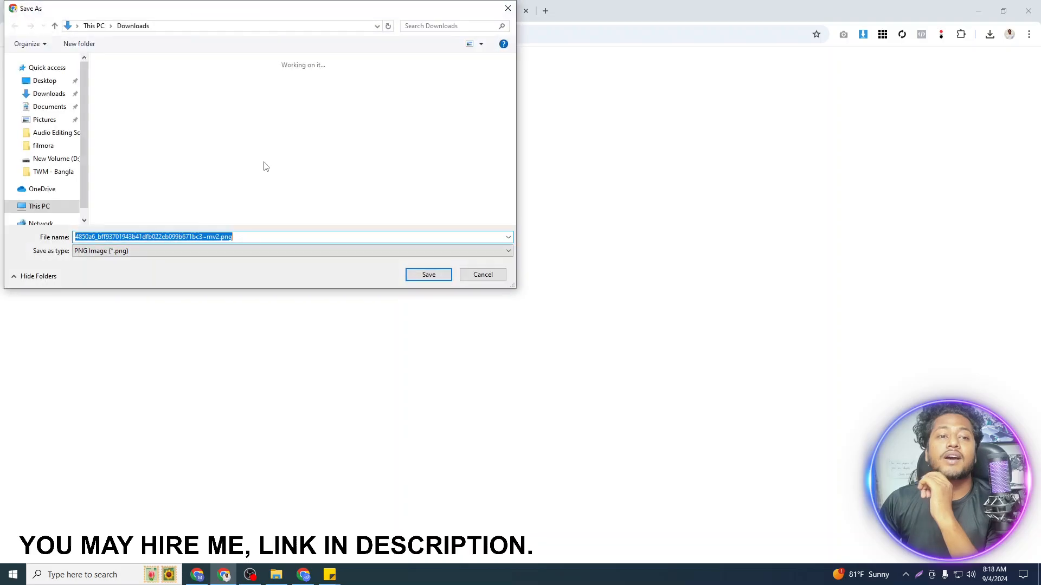
pyautogui.click(490, 275)
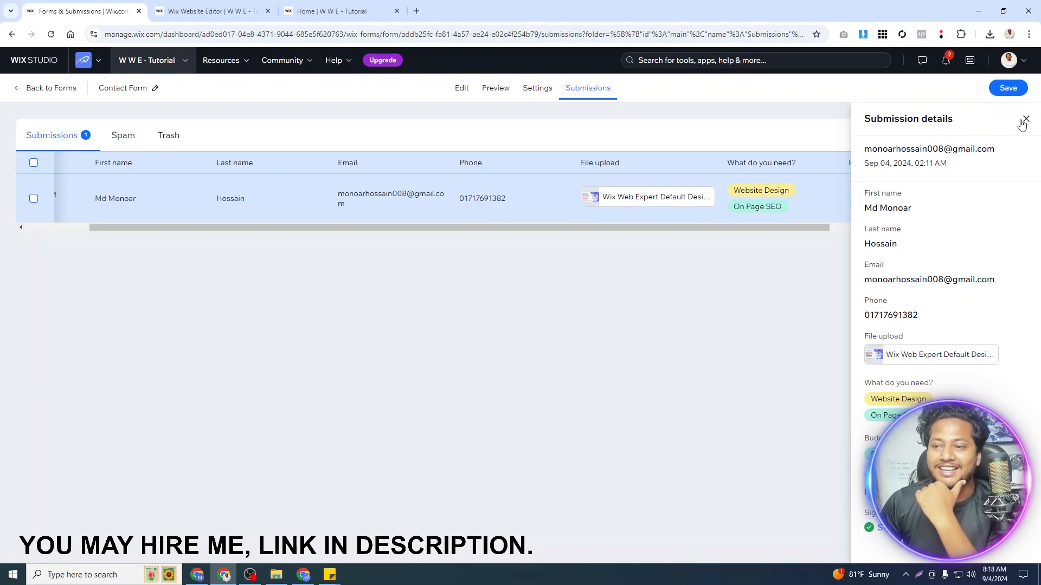
pyautogui.click(1026, 119)
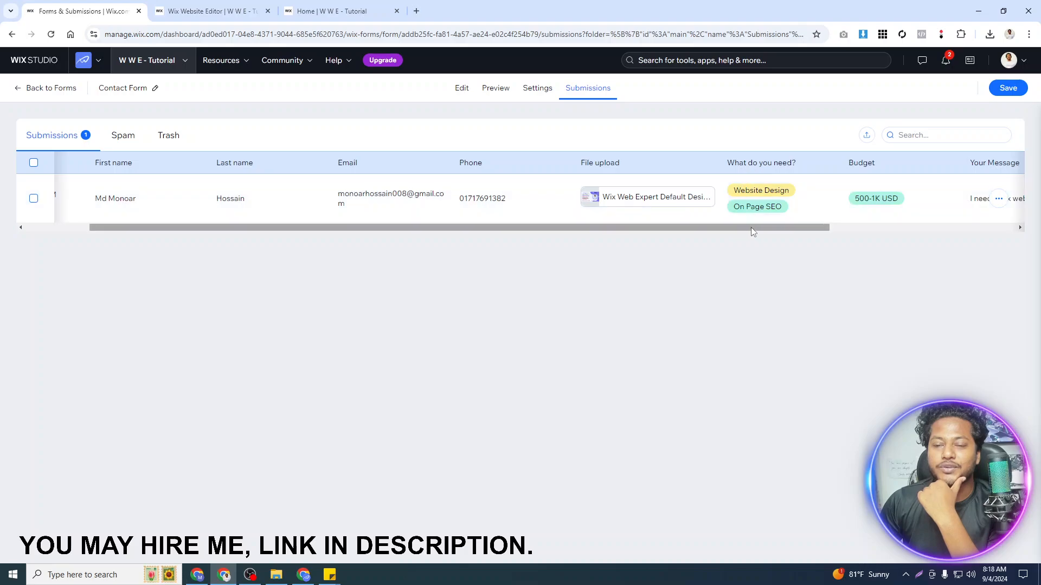
# Review the submission's message and its drawn signature, and close the signature preview and the submission details
pyautogui.moveTo(753, 227); pyautogui.dragTo(925, 228)
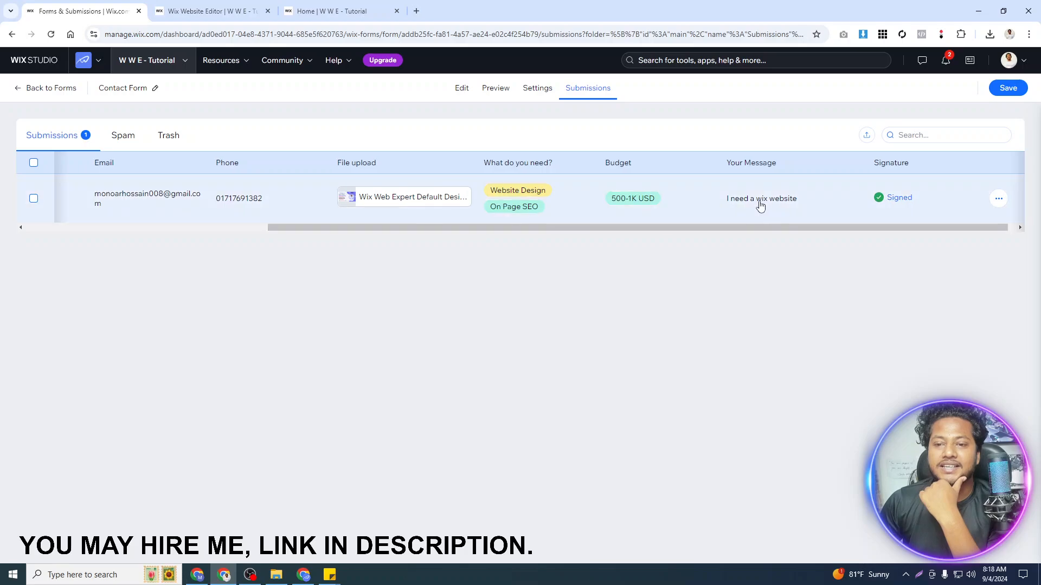
pyautogui.click(897, 198)
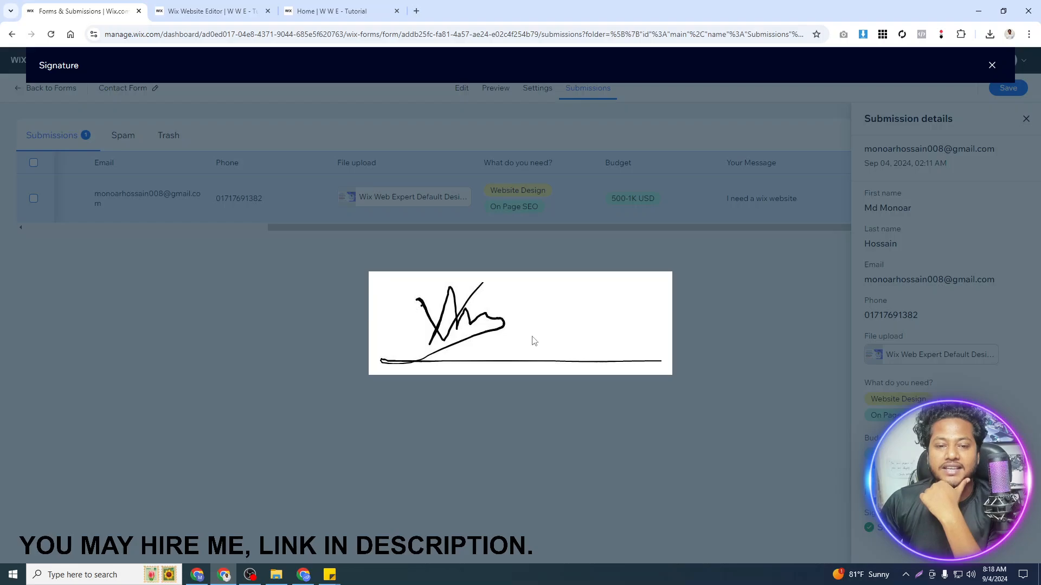
pyautogui.click(991, 66)
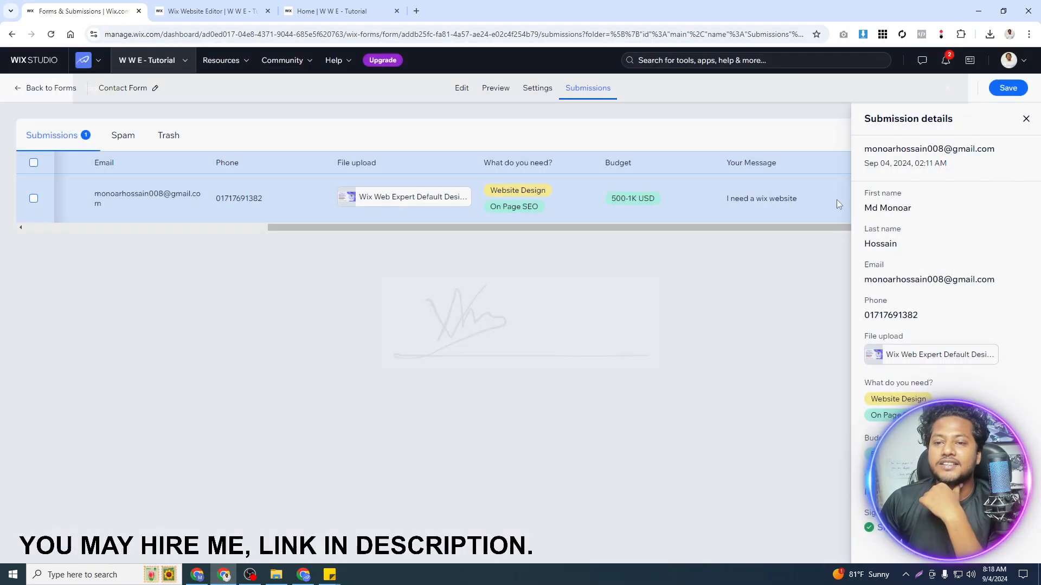
pyautogui.click(1027, 122)
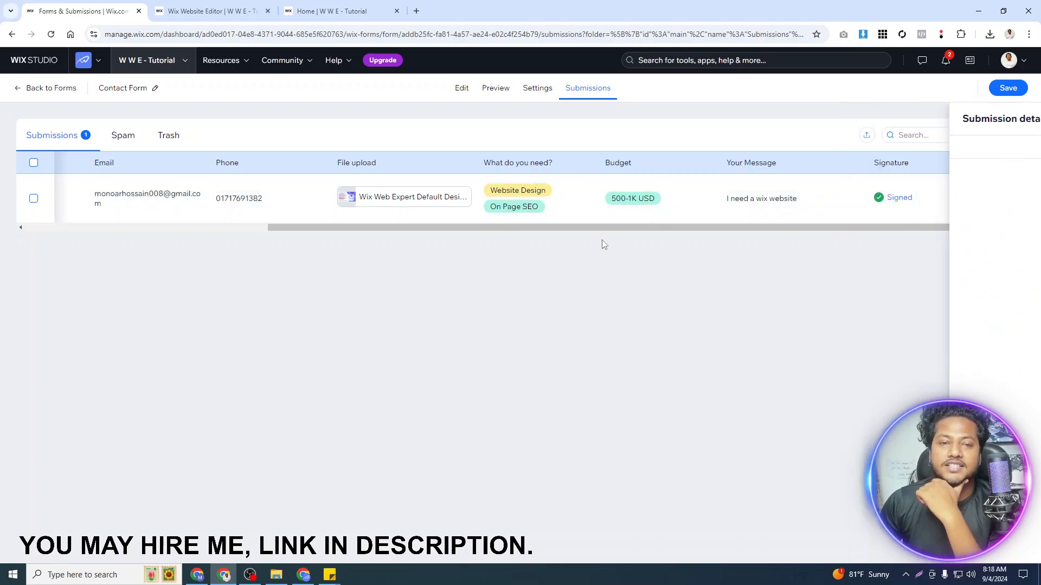
# Return to the website editor and examine the form's design categories and its fields on the Home page
pyautogui.click(251, 7)
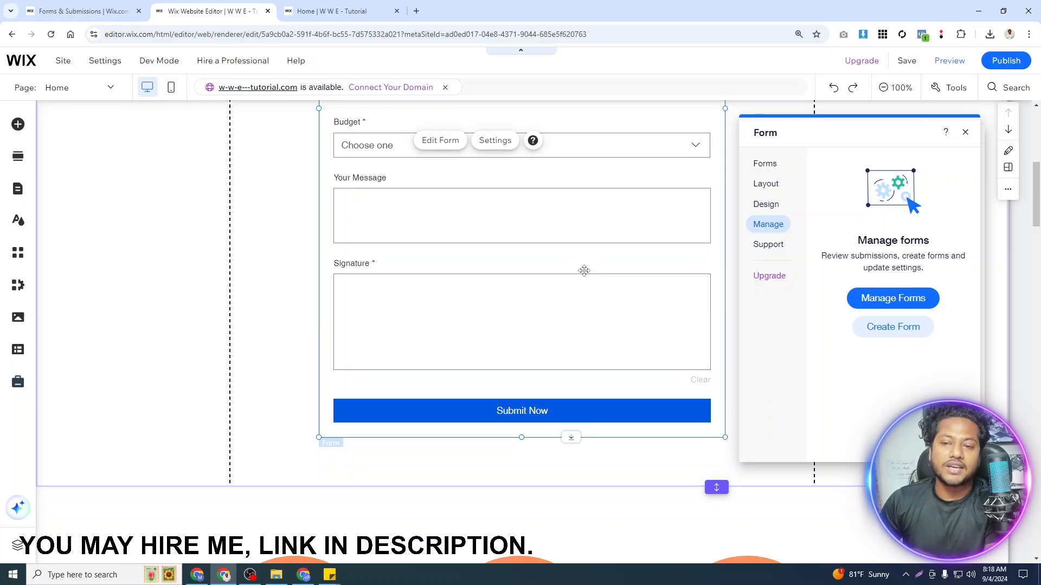
pyautogui.click(772, 206)
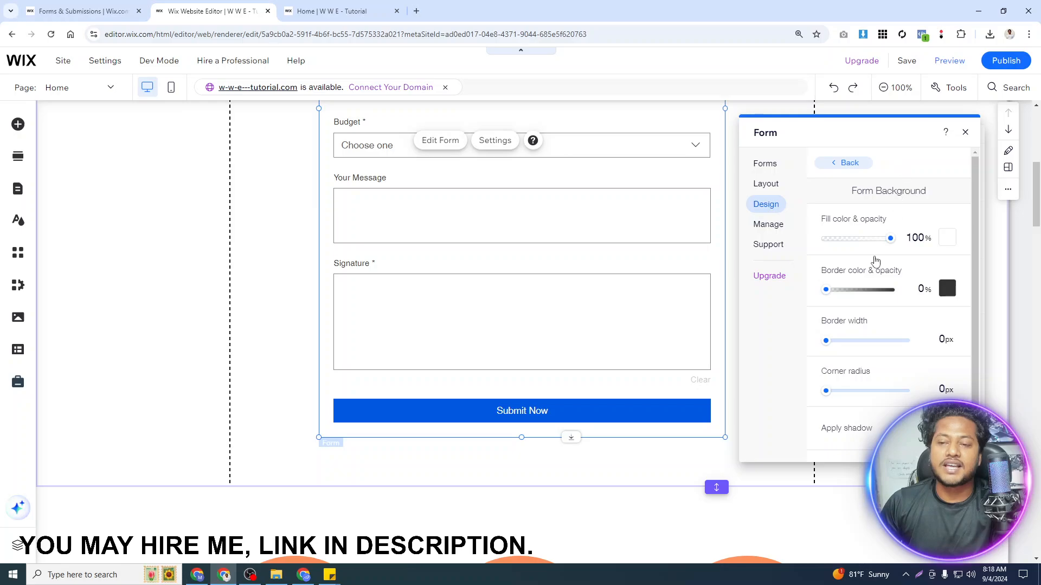
pyautogui.click(846, 162)
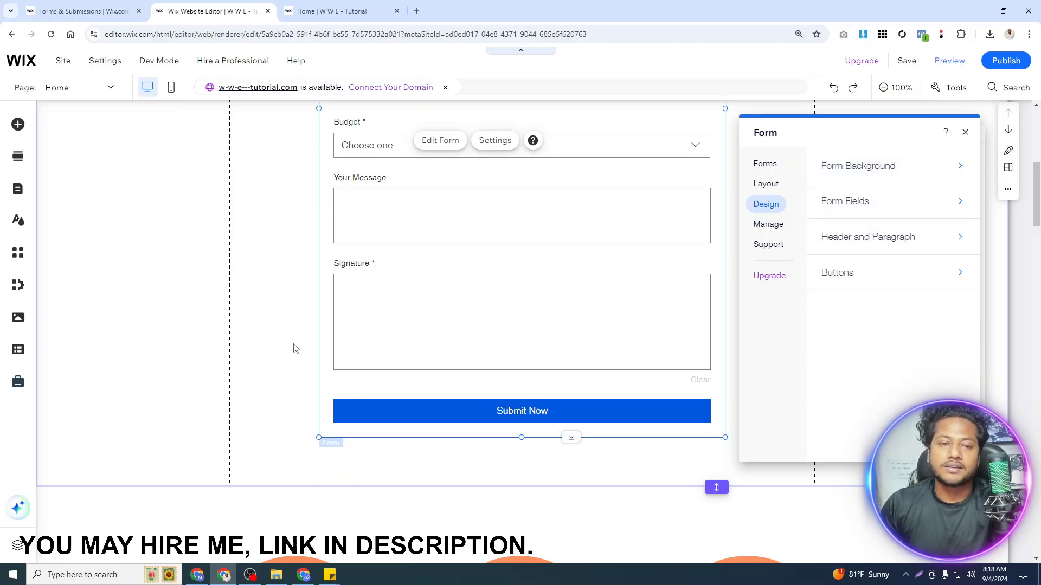
pyautogui.scroll(3, 529, 309)
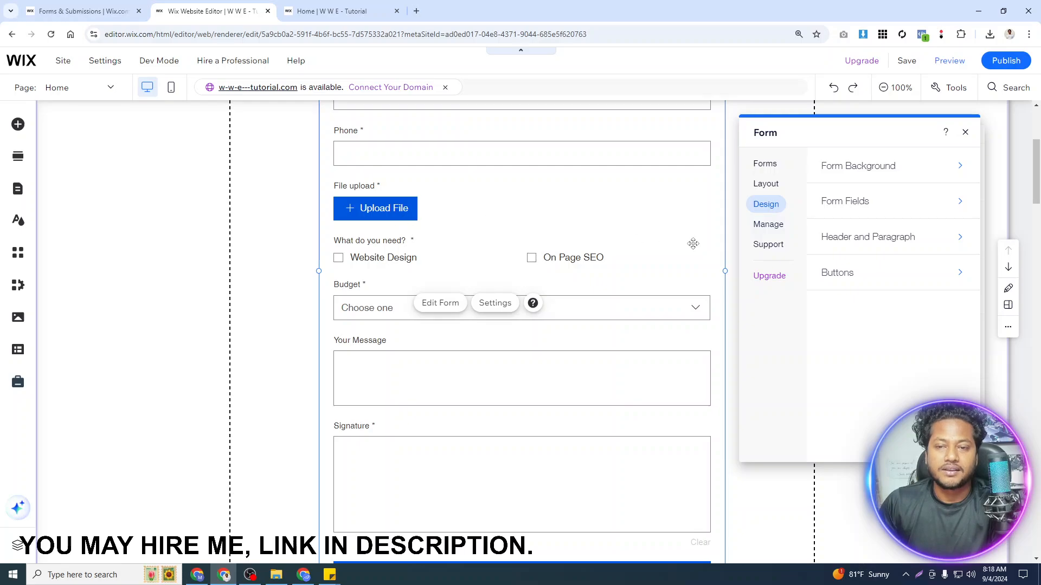
pyautogui.scroll(4, 647, 234)
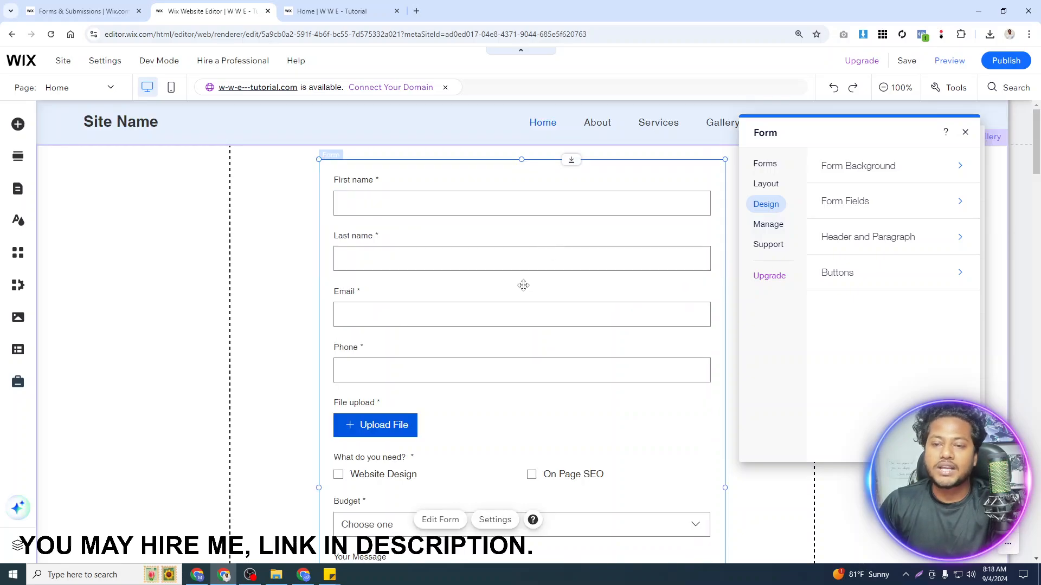
pyautogui.scroll(-1, 520, 286)
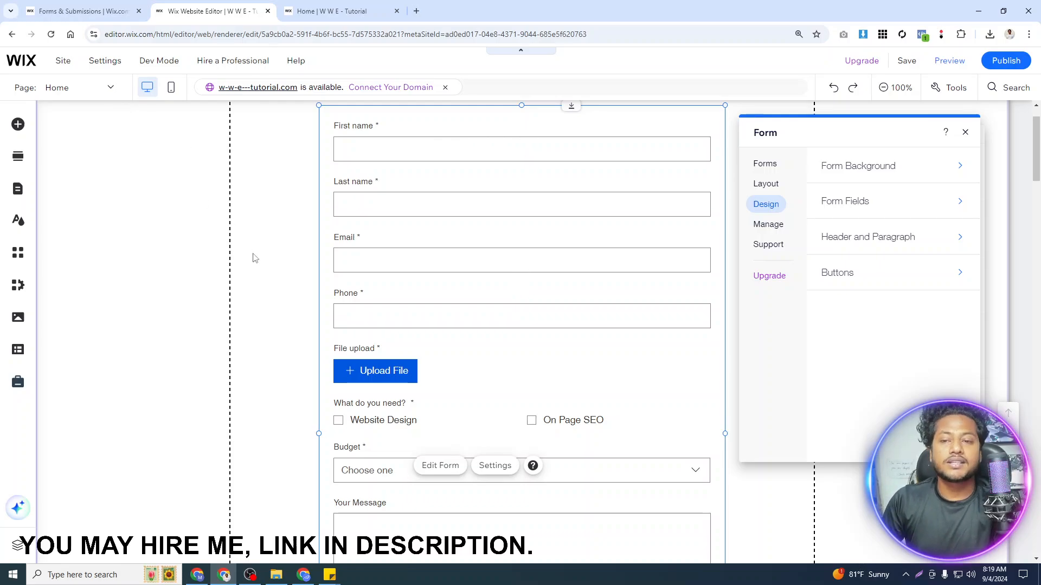
# Look through the Contact & Forms elements that can be added to the page, and close the element library
pyautogui.click(19, 125)
pyautogui.click(19, 125)
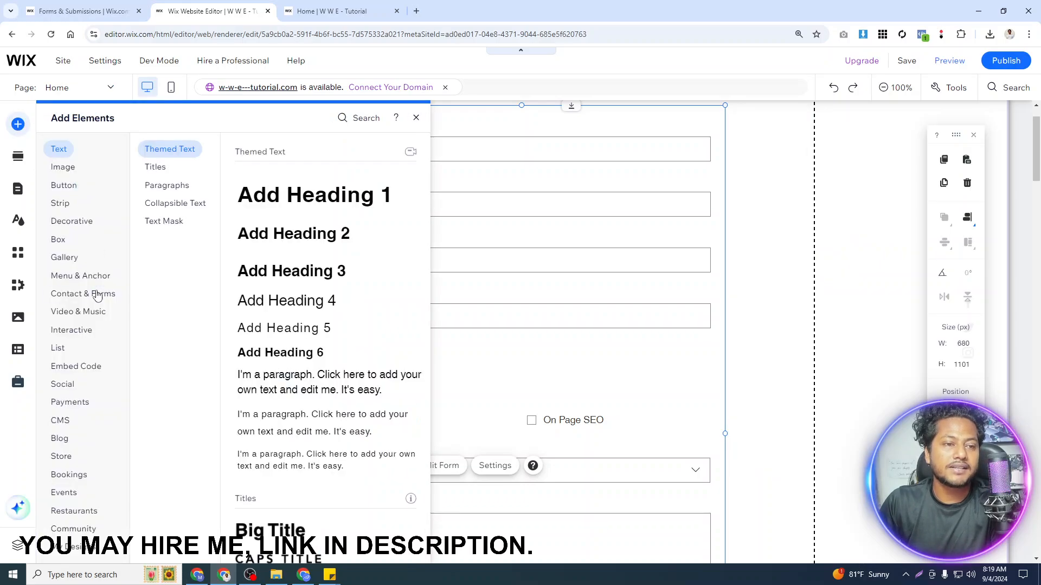
pyautogui.click(96, 295)
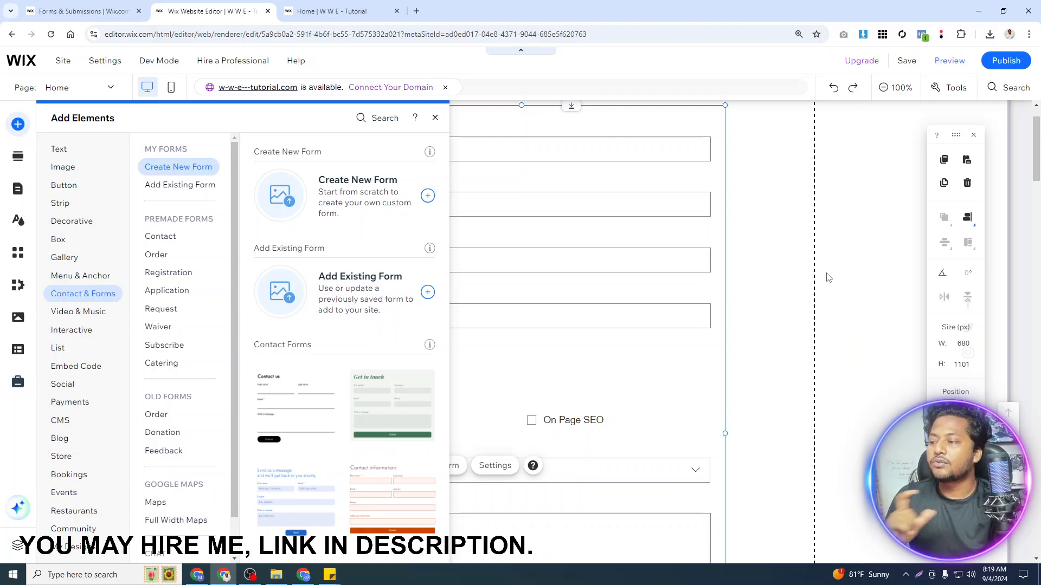
pyautogui.click(434, 119)
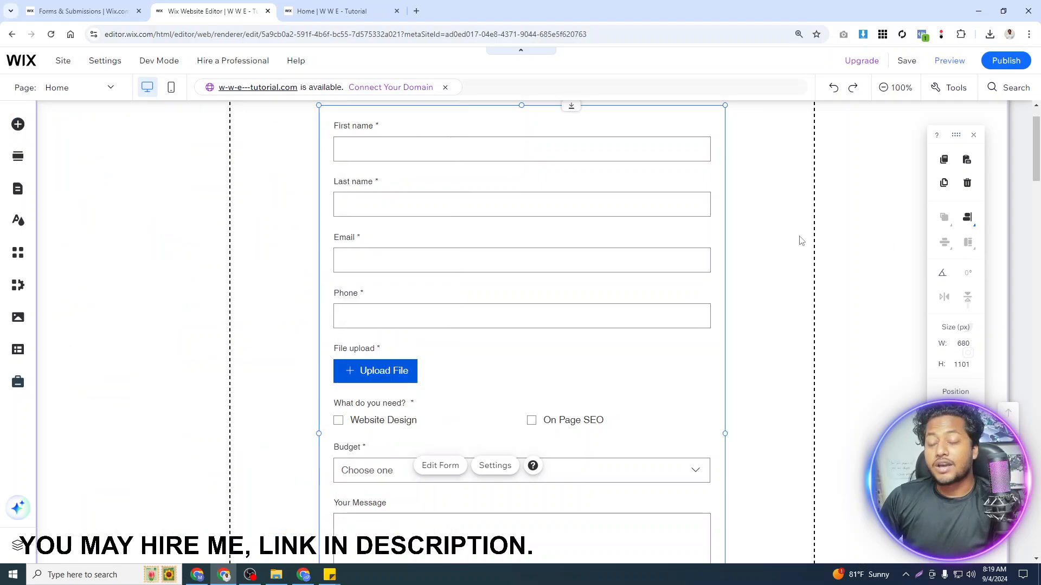
pyautogui.scroll(1, 801, 240)
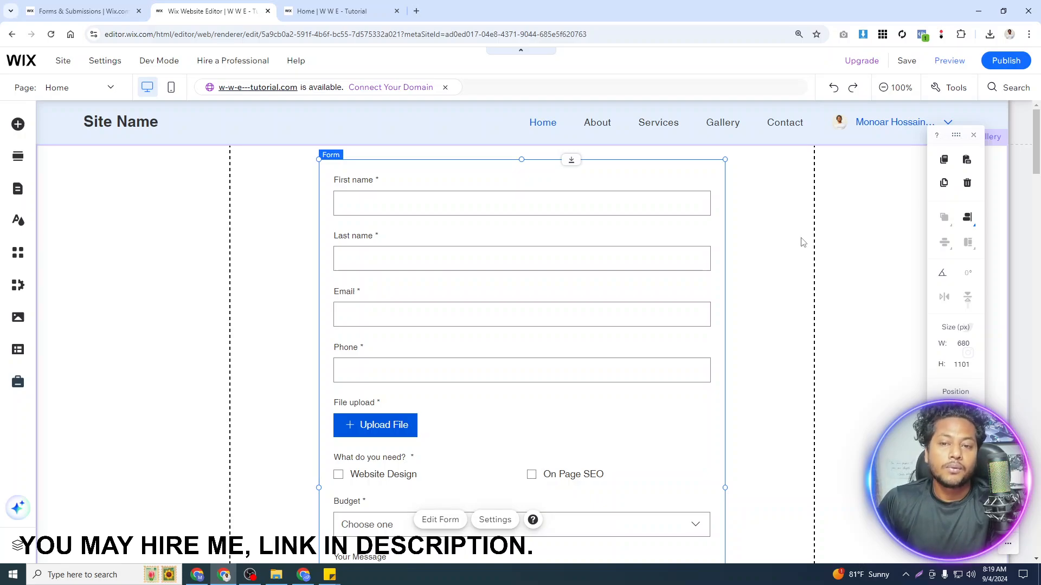
pyautogui.scroll(-4, 804, 240)
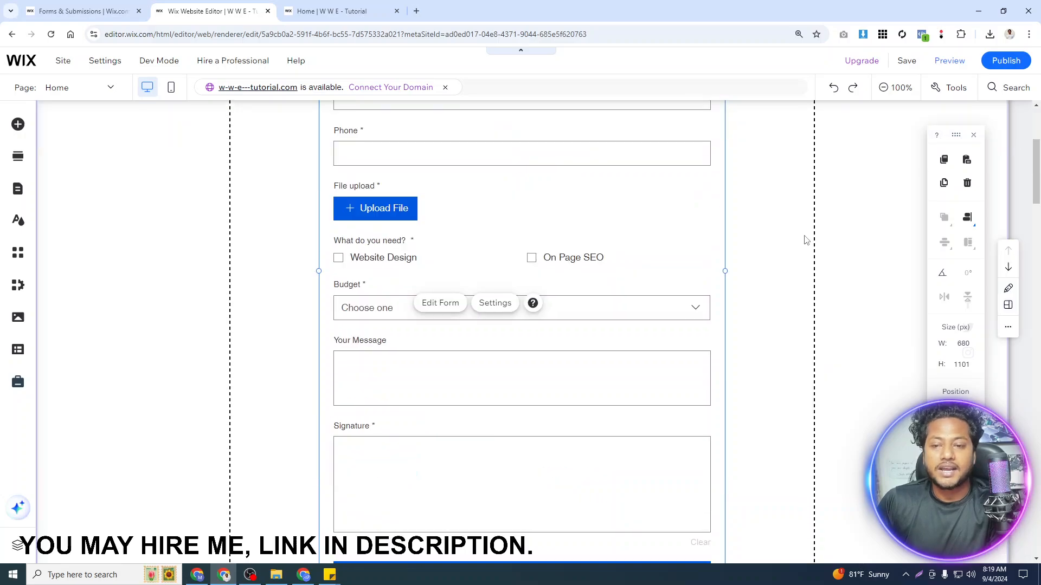
pyautogui.scroll(-3, 805, 240)
pyautogui.scroll(7, 804, 240)
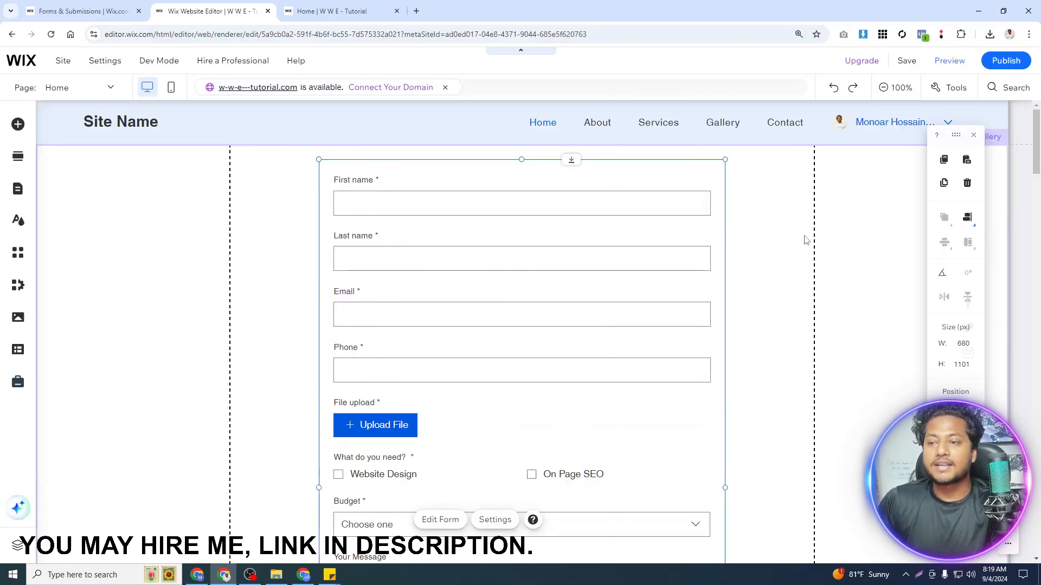